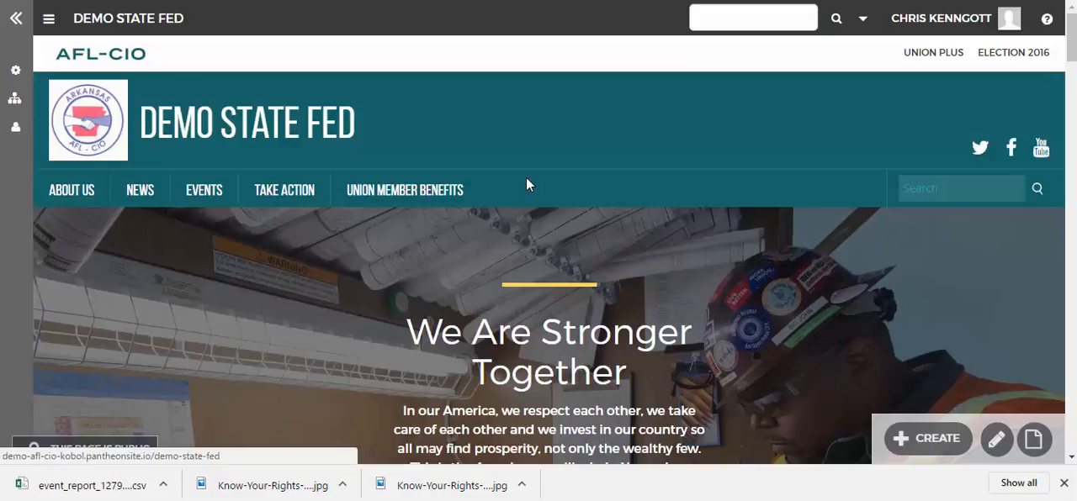
scroll(528, 177, "down", 1)
scroll(527, 178, "up", 1)
mouse_move(934, 440)
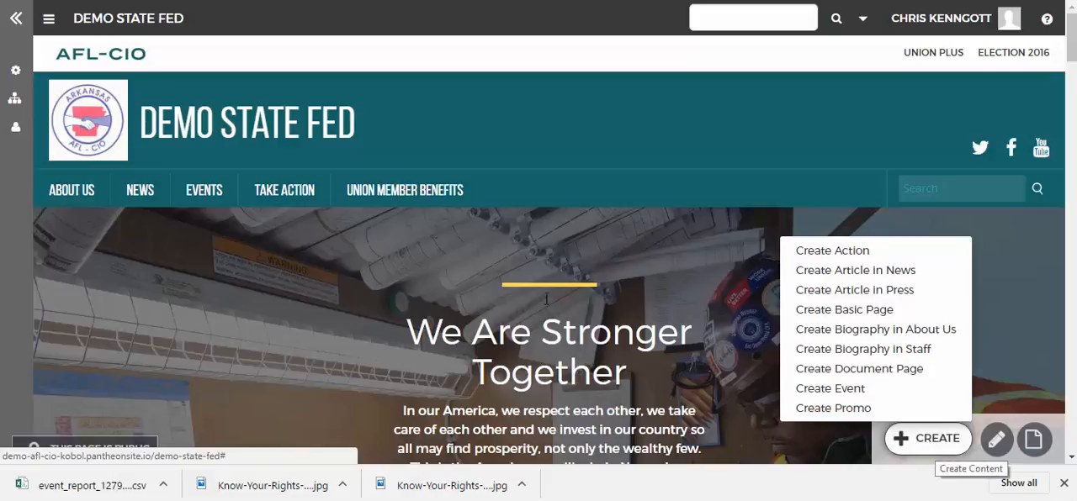
left_click(12, 20)
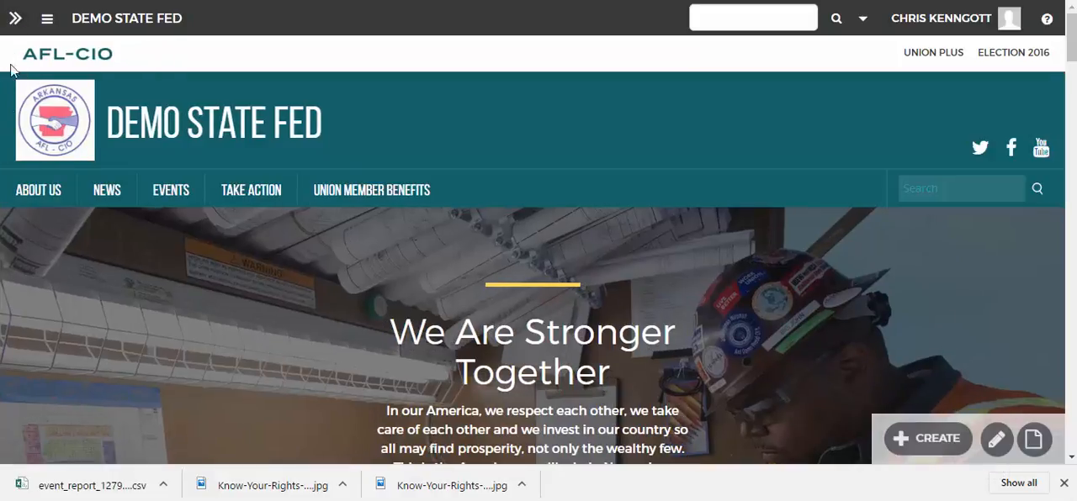
left_click(16, 23)
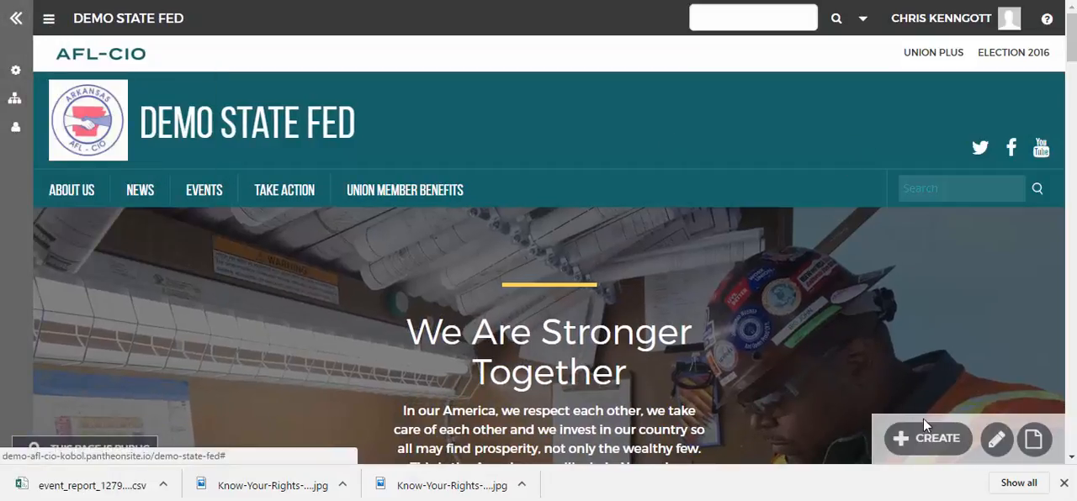
Start creating a new article in the News section
mouse_move(919, 441)
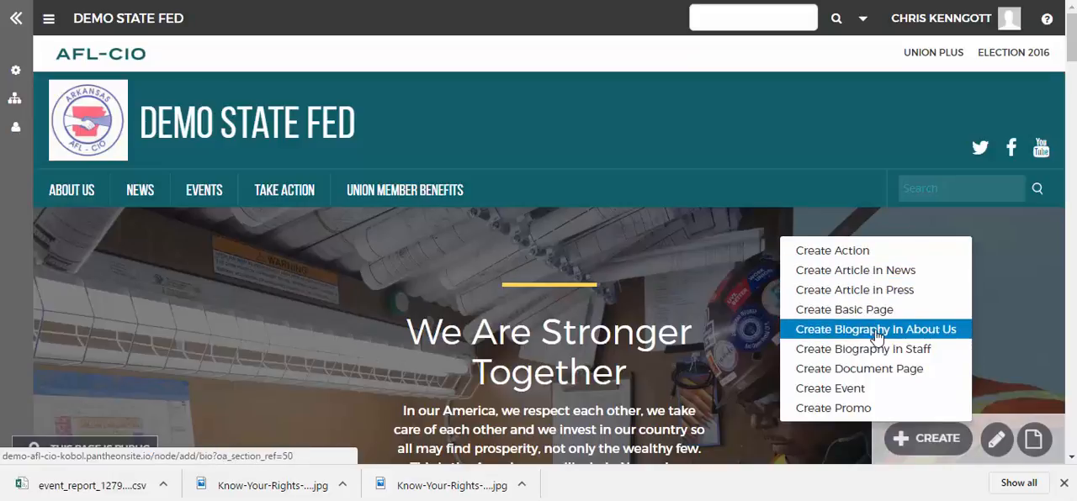
left_click(860, 271)
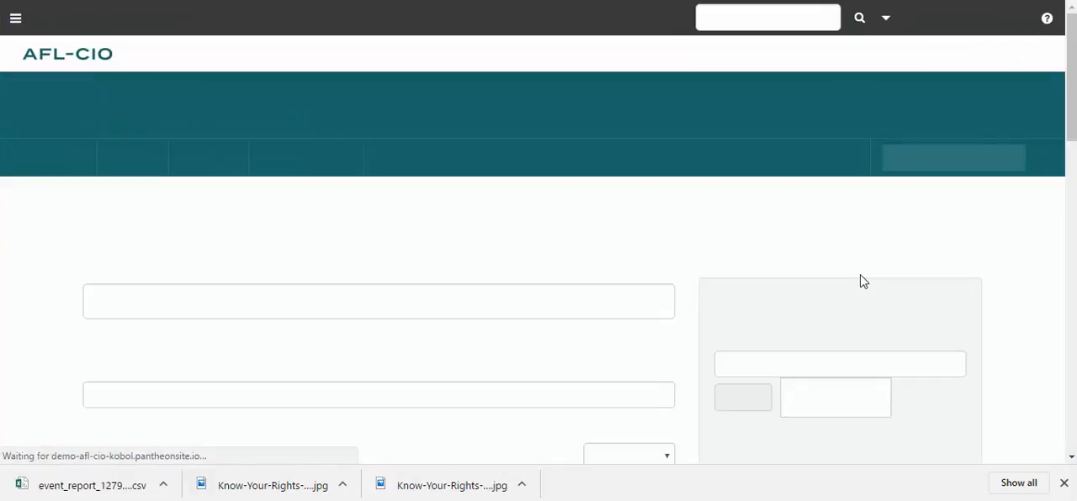
scroll(592, 264, "down", 3)
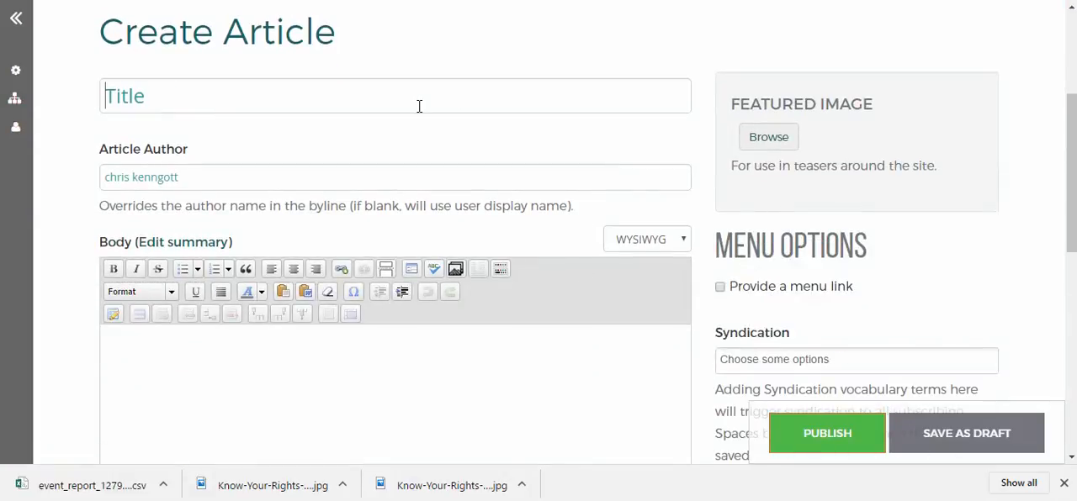
left_click(419, 106)
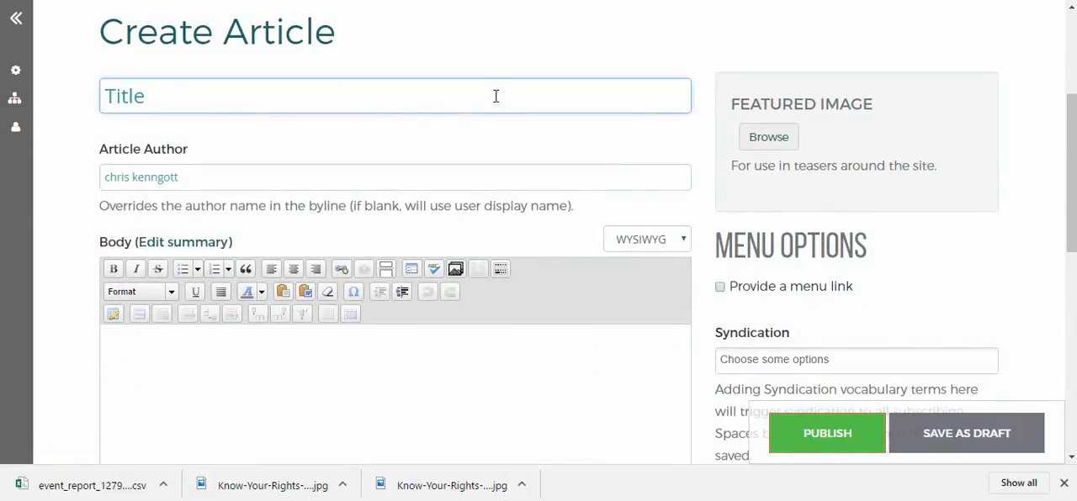
Copy the headline "Know Your Rights: State Laws on Employee Time Off to Vote" from the AFL-CIO Now post
scroll(392, 79, "up", 1)
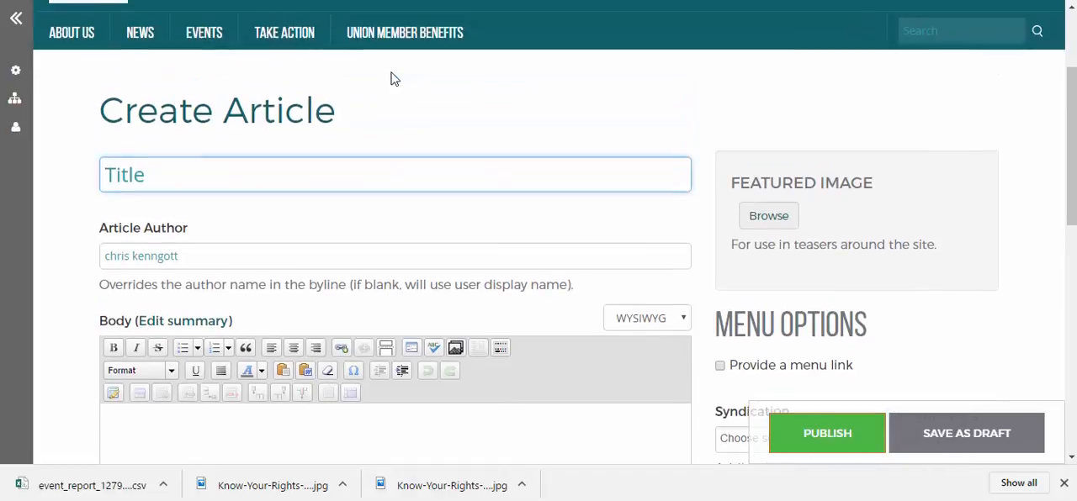
left_click(256, 1)
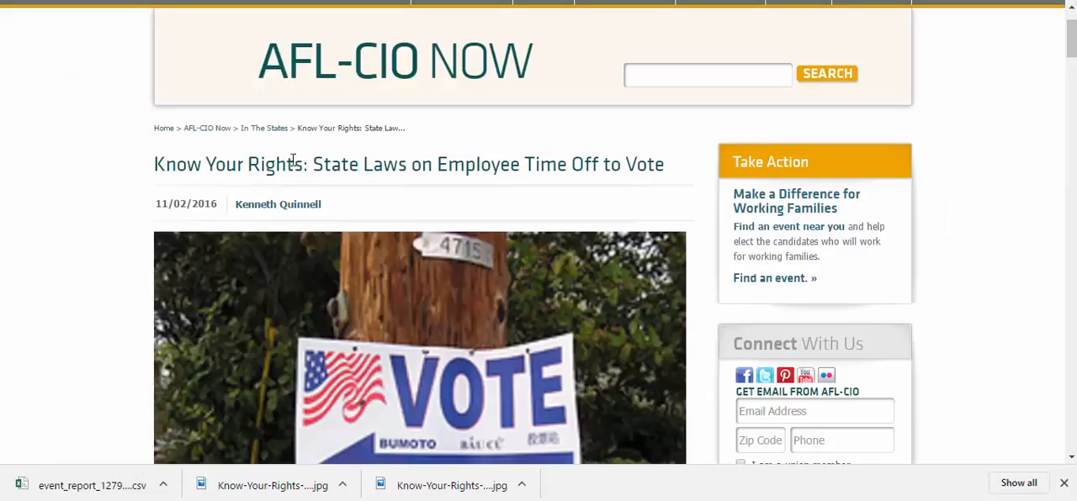
left_click_drag(156, 166, 318, 160)
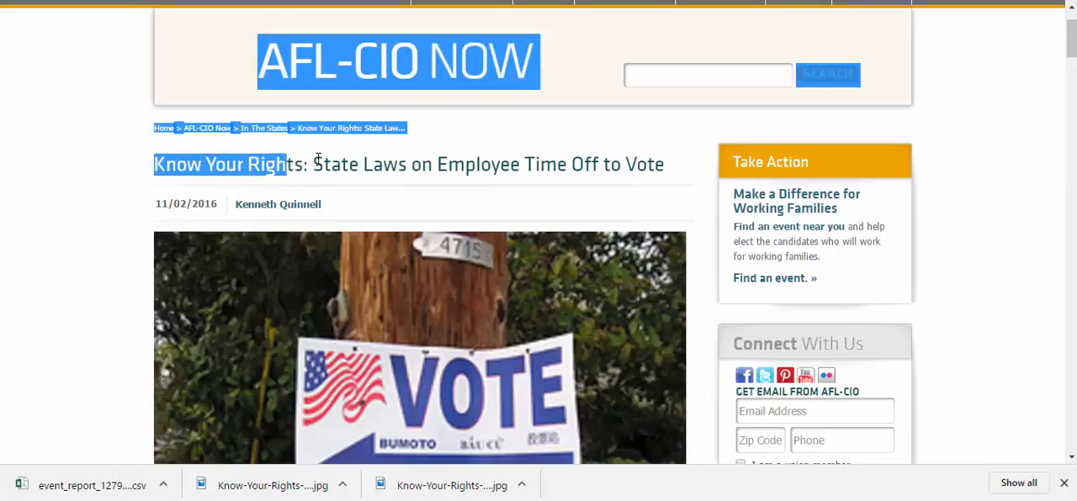
left_click(345, 158)
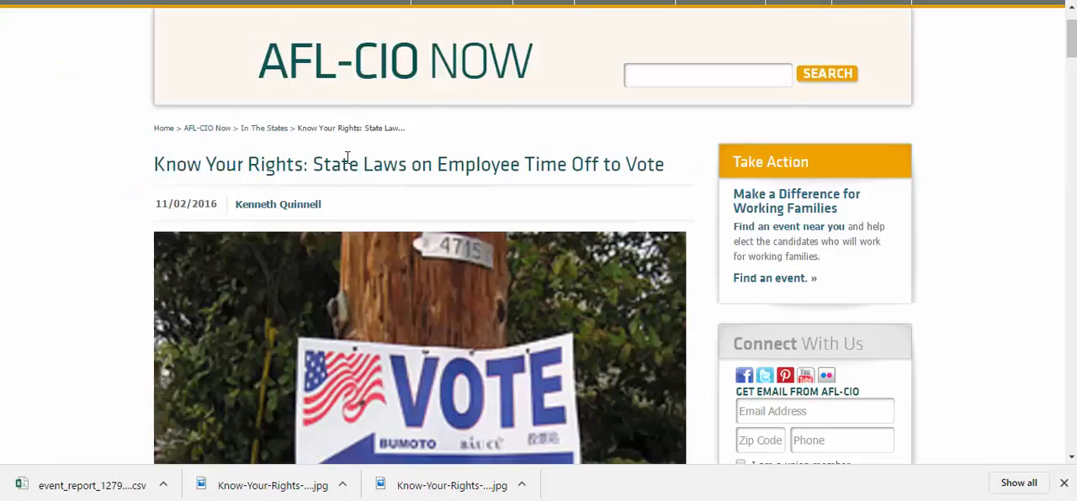
left_click_drag(661, 164, 573, 164)
left_click(660, 164)
left_click_drag(664, 164, 155, 167)
key("ctrl+c")
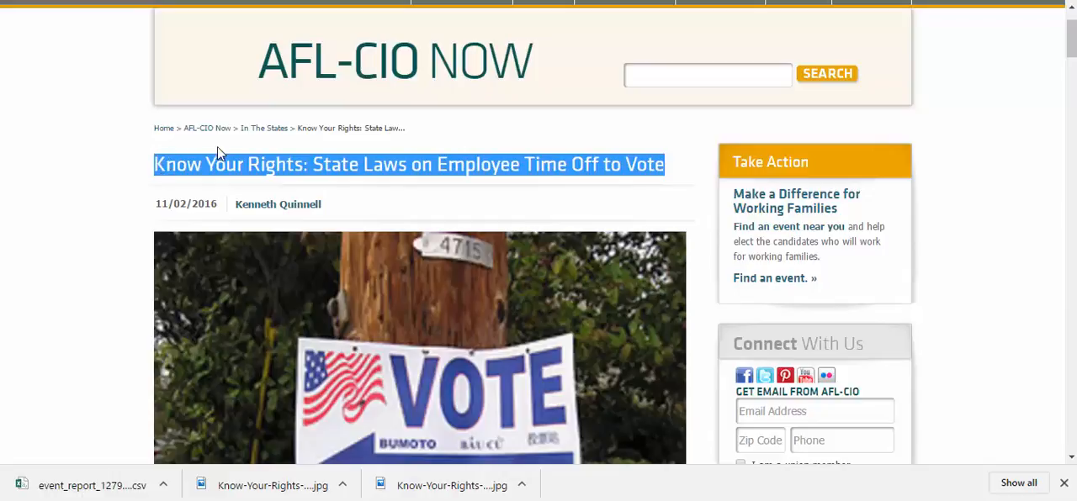
Paste the copied headline as the new article's title
left_click(194, 2)
left_click(221, 178)
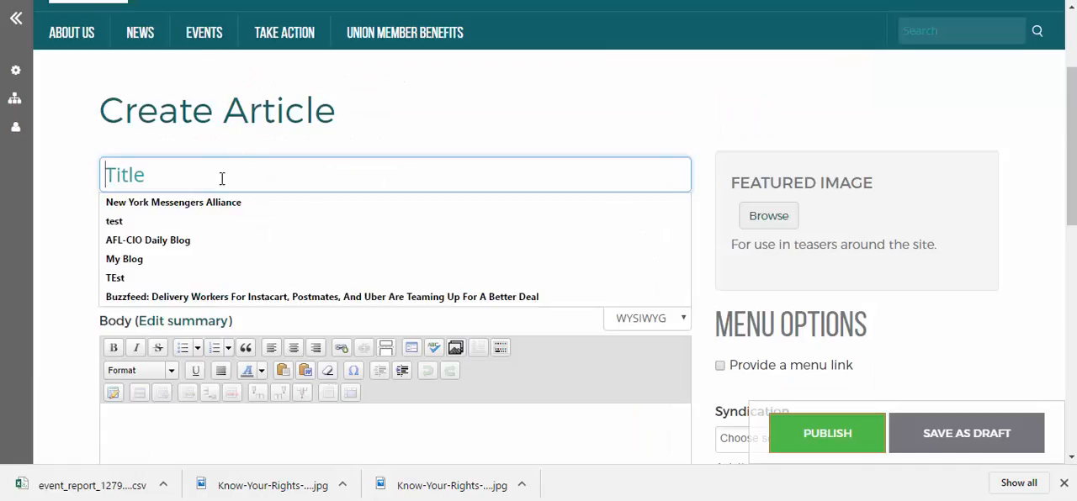
key("ctrl+v")
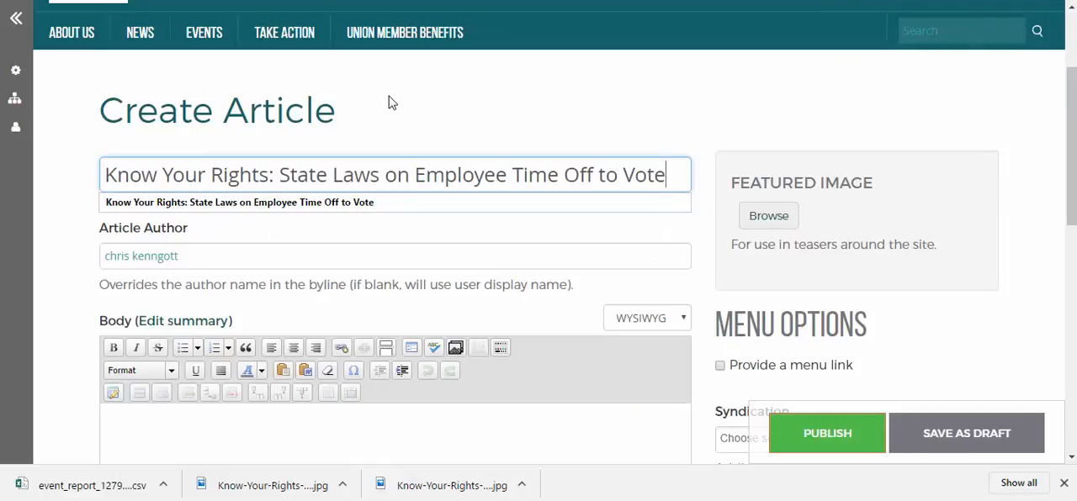
Collapse the body editor's formatting tools to a single row and place the cursor in the empty body
scroll(329, 384, "down", 2)
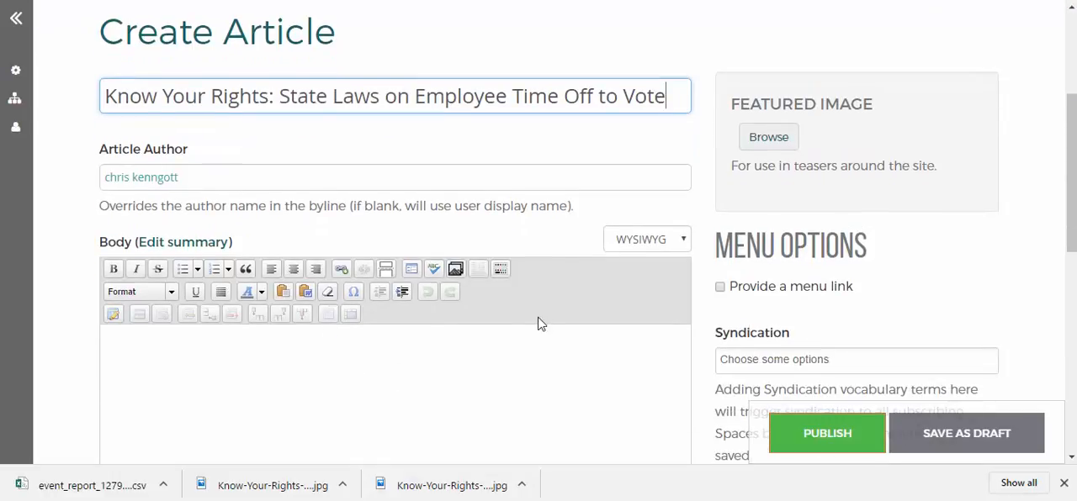
left_click(499, 269)
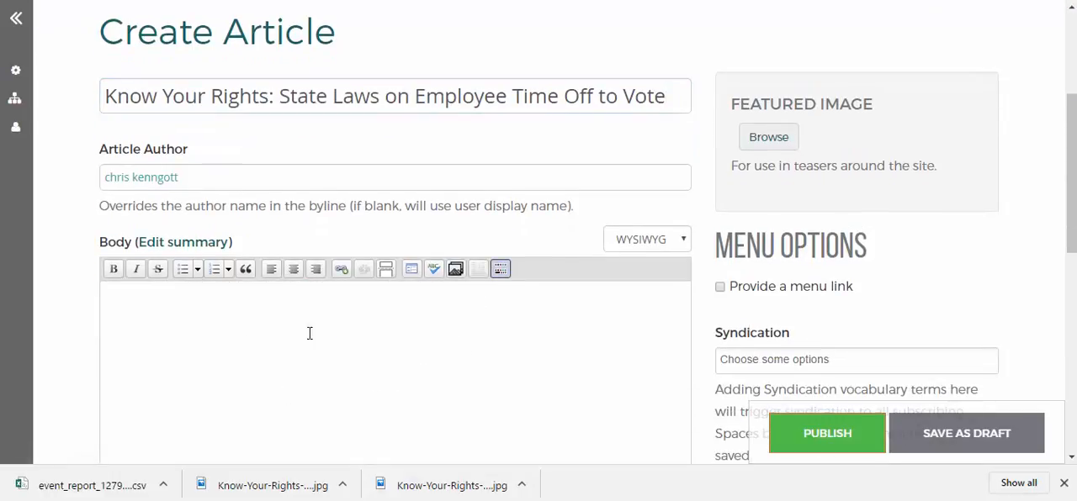
left_click(407, 331)
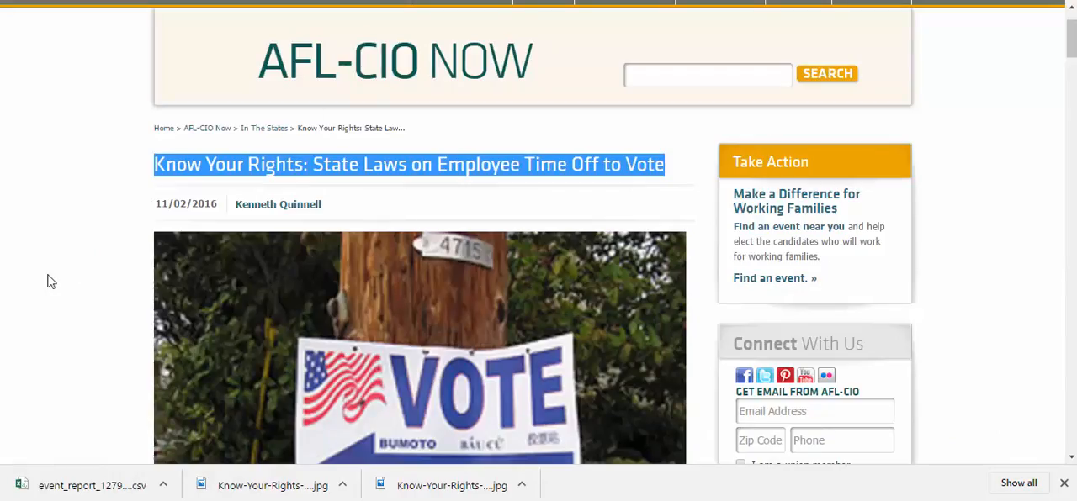
Copy the AFL-CIO Now post's full text, from the "Federal law does not require" paragraph through the state table and closing disclaimer
left_click(278, 338)
scroll(278, 338, "down", 3)
scroll(280, 345, "down", 3)
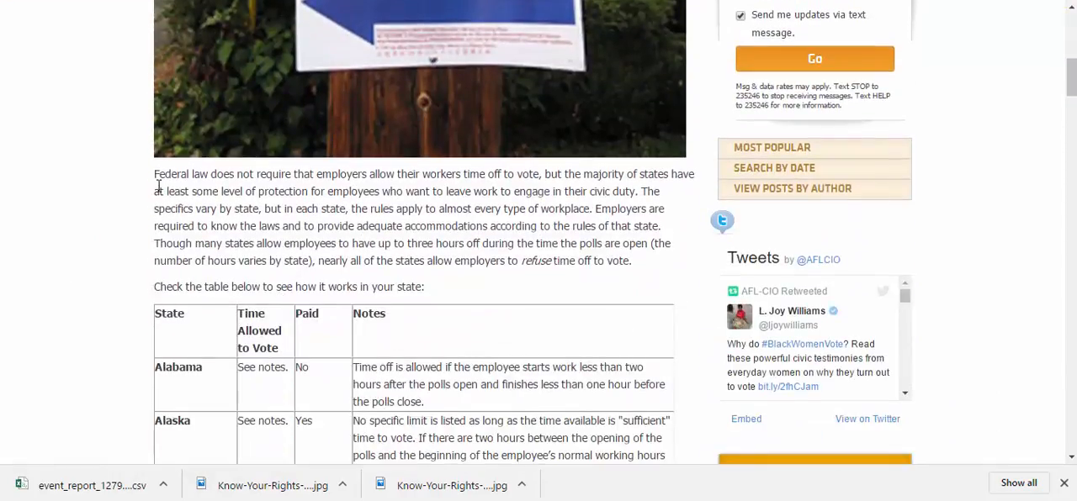
left_click_drag(155, 175, 567, 242)
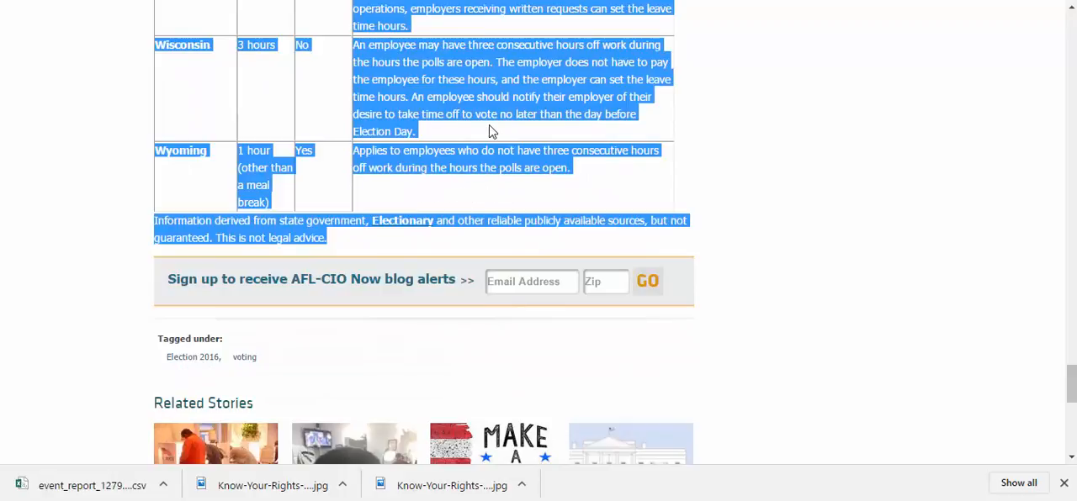
scroll(505, 169, "up", 20)
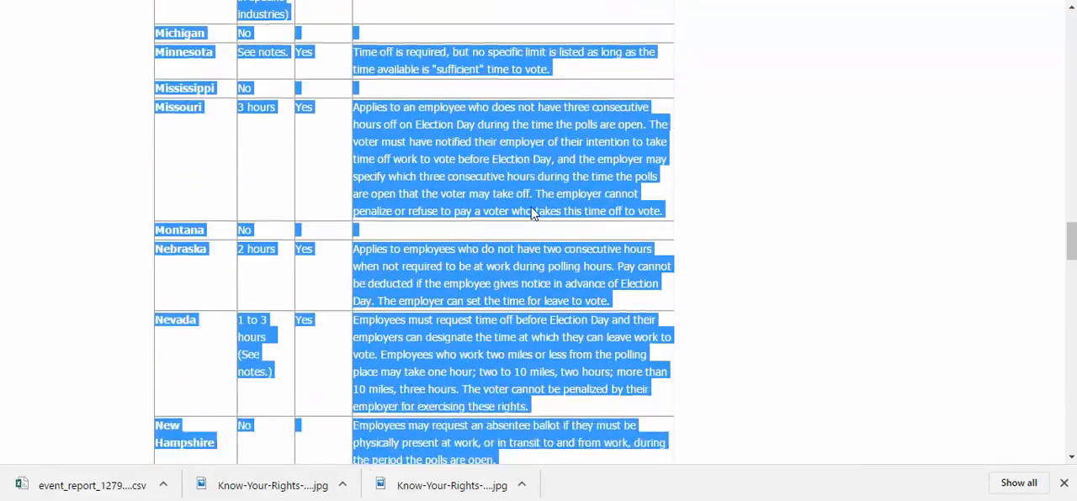
scroll(532, 204, "up", 20)
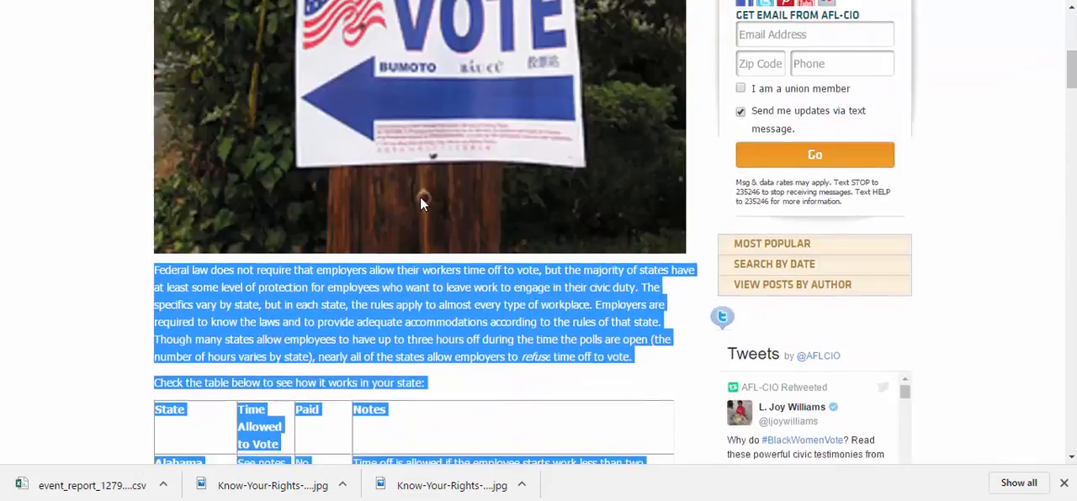
scroll(412, 229, "down", 4)
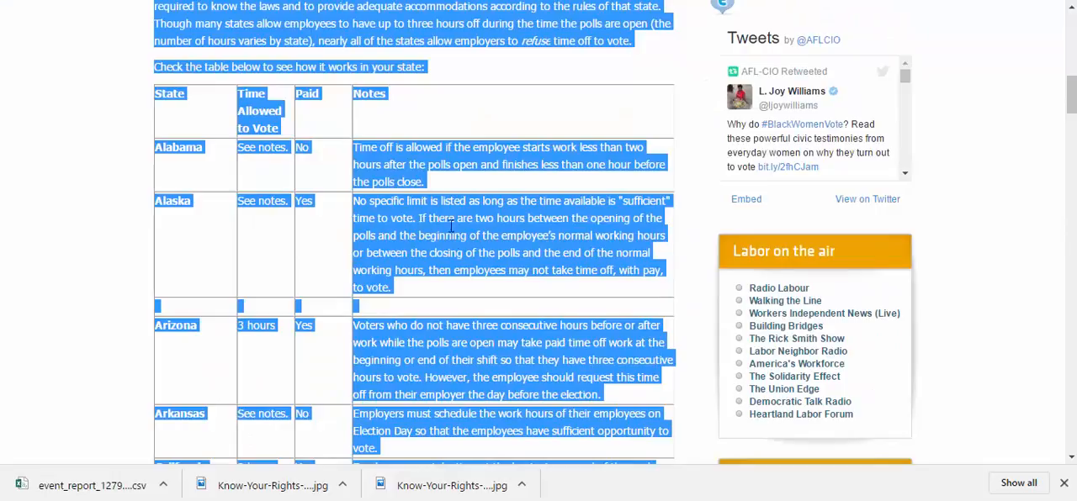
right_click(398, 70)
left_click(408, 84)
Paste the copied post text and state table into the new article's body
left_click(252, 0)
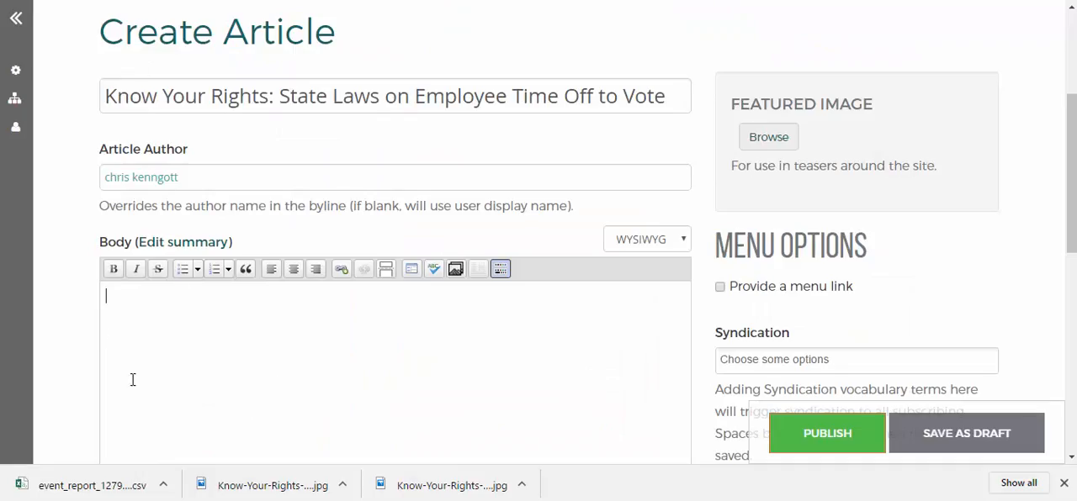
scroll(285, 351, "down", 1)
left_click(286, 351)
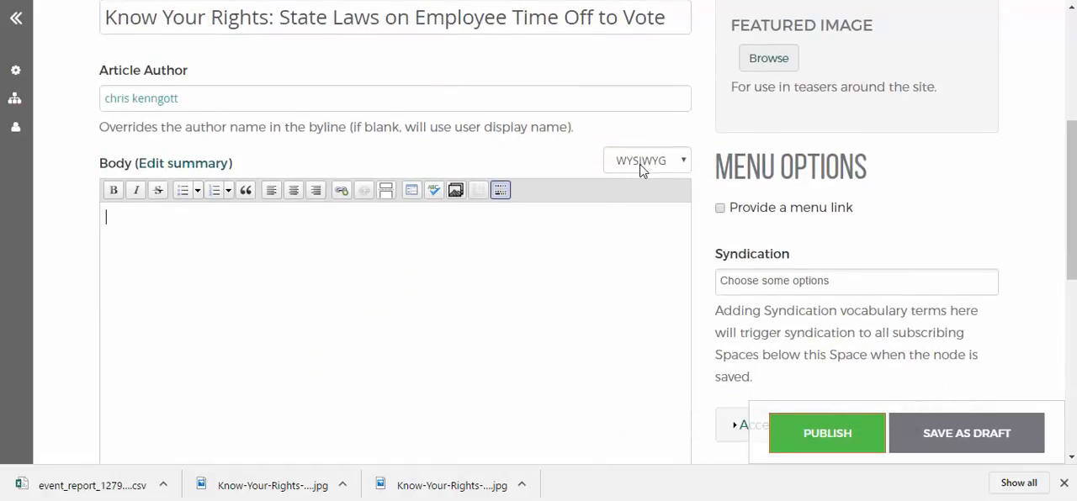
right_click(503, 250)
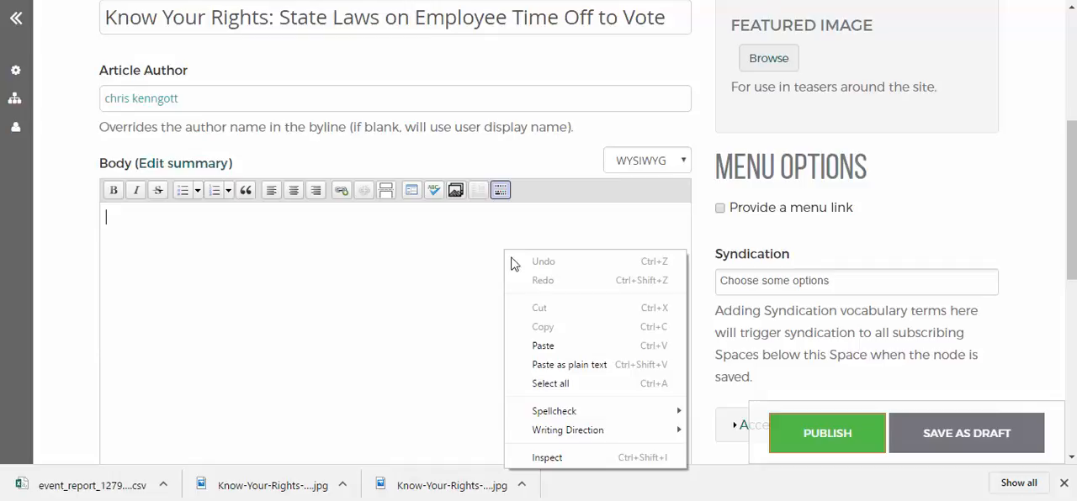
left_click(541, 348)
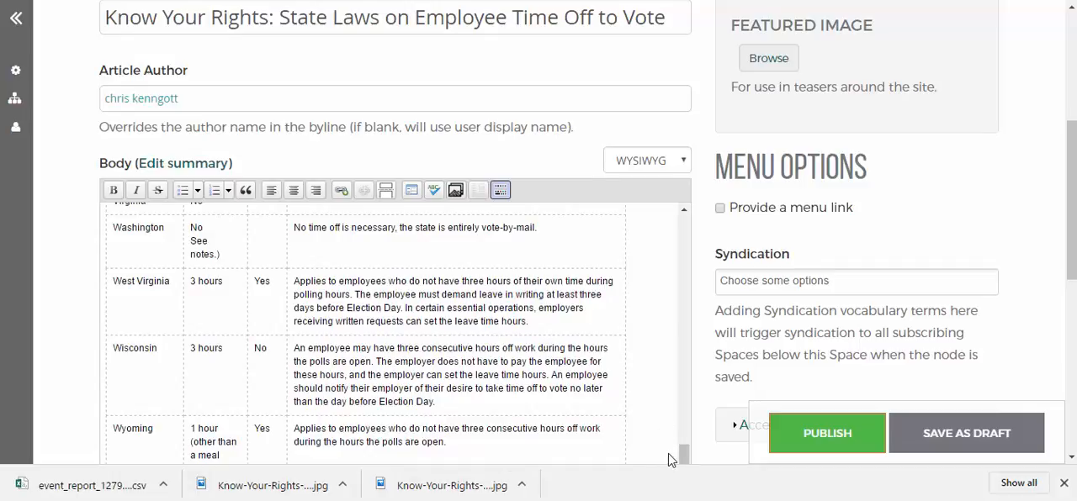
Review the beginning of the pasted body and the text format options available for it
left_click_drag(683, 454, 687, 227)
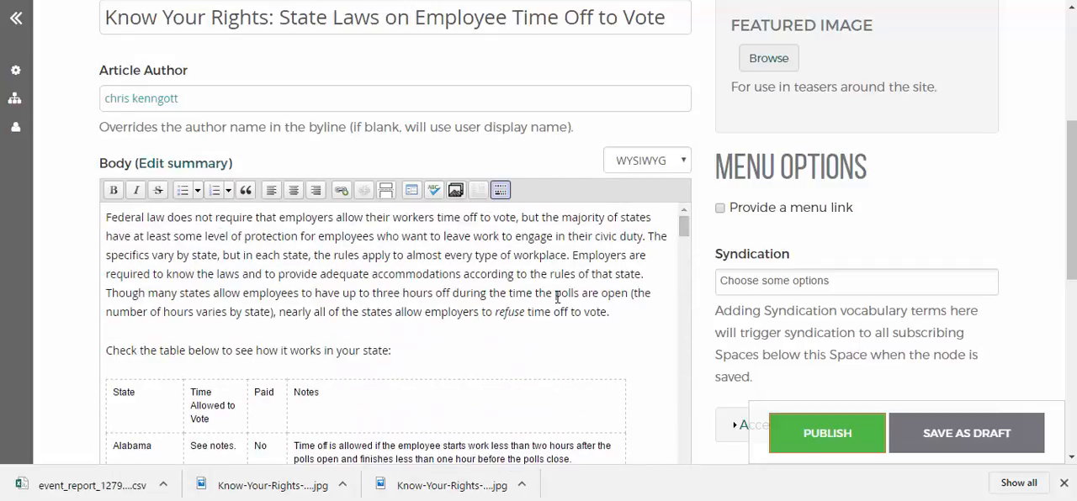
left_click(660, 160)
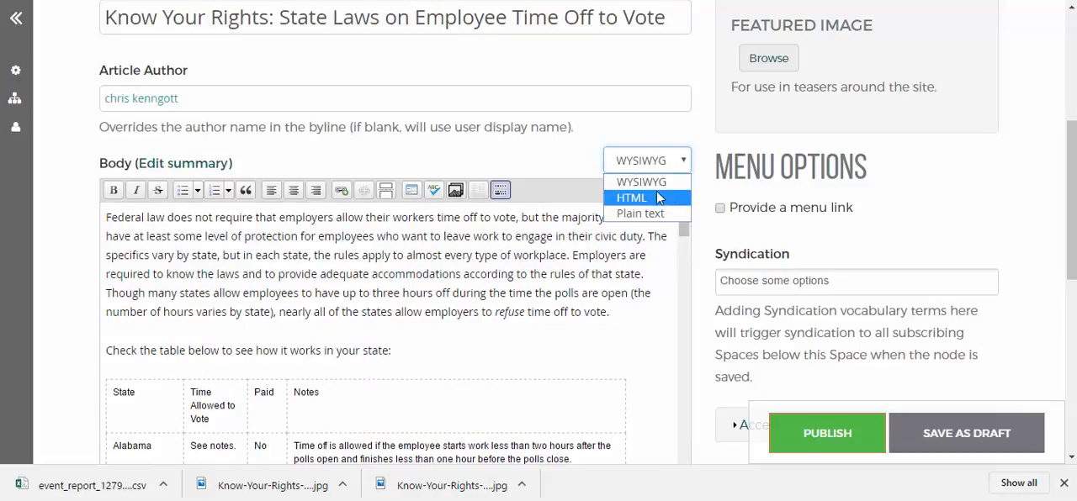
left_click(477, 257)
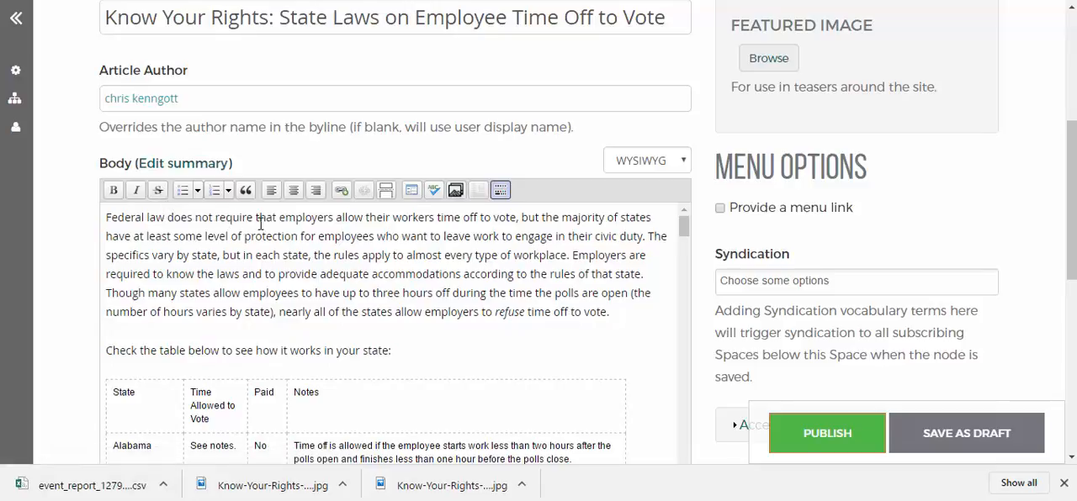
Strike through "employers allow" in the body's first sentence and undo that formatting
left_click_drag(278, 217, 364, 218)
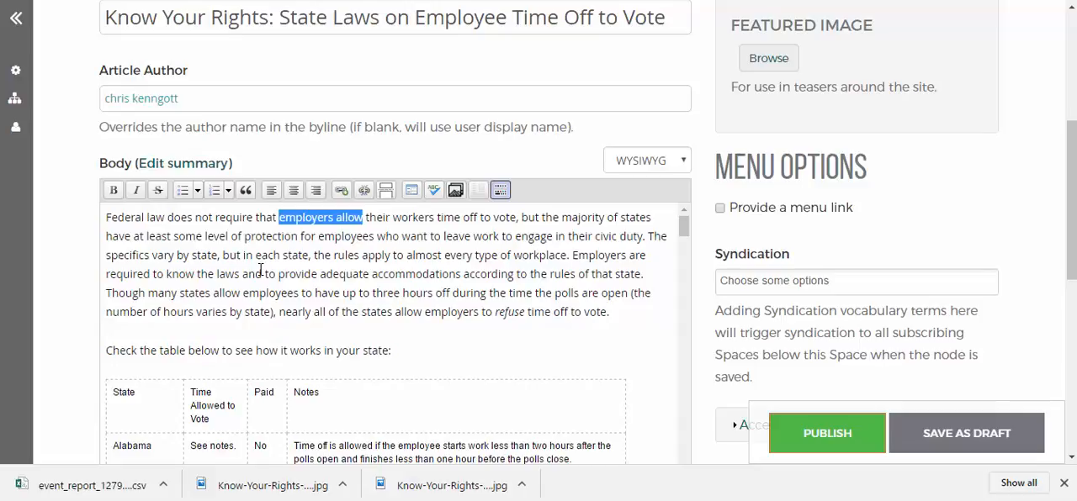
left_click(157, 190)
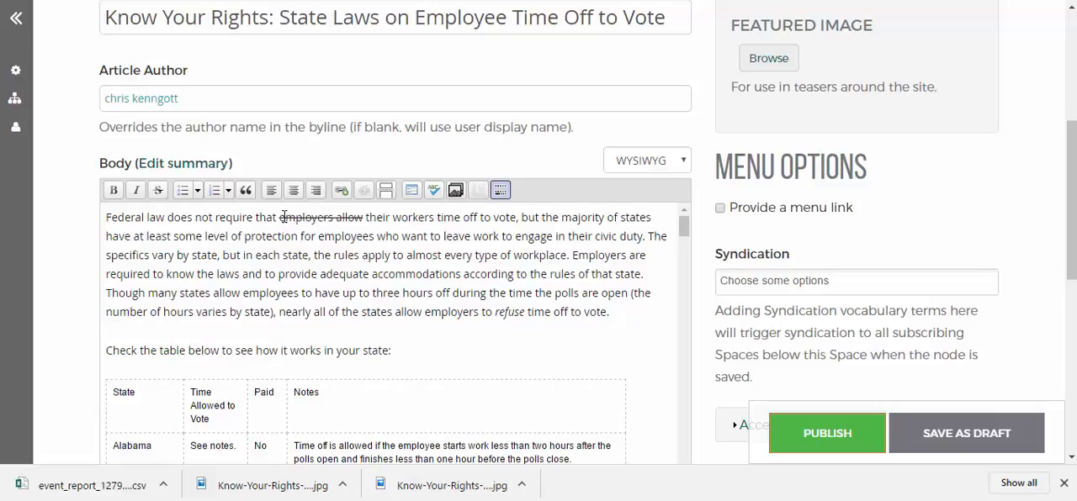
left_click_drag(280, 217, 365, 217)
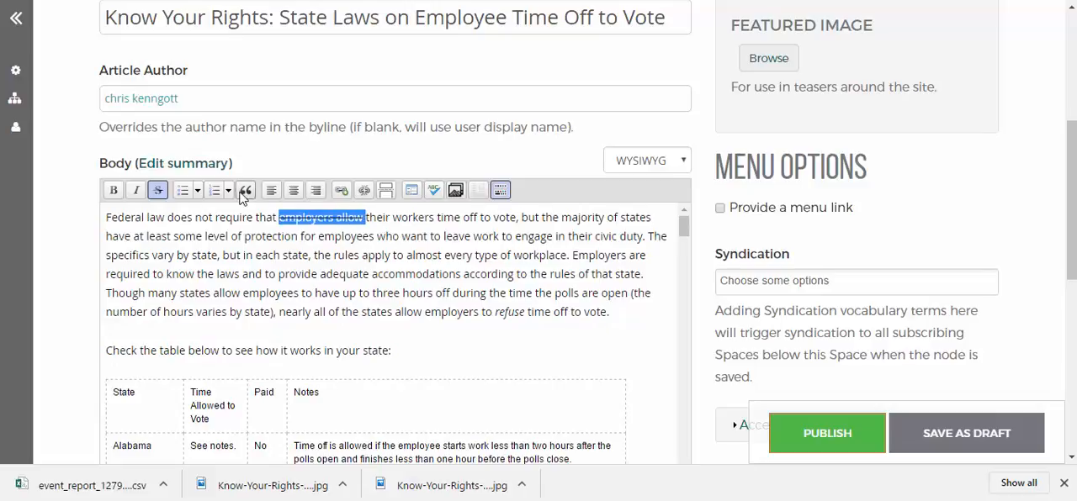
key("ctrl+z")
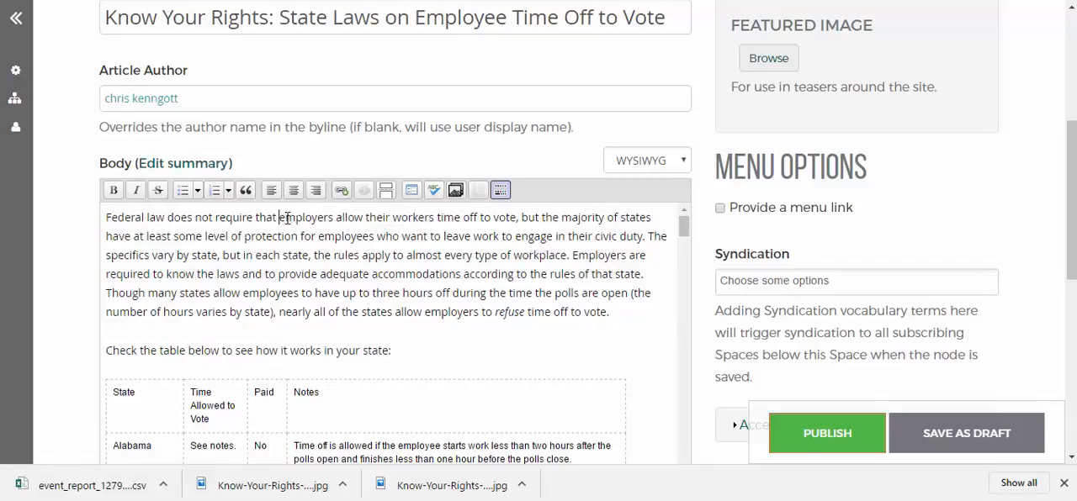
left_click_drag(286, 218, 389, 217)
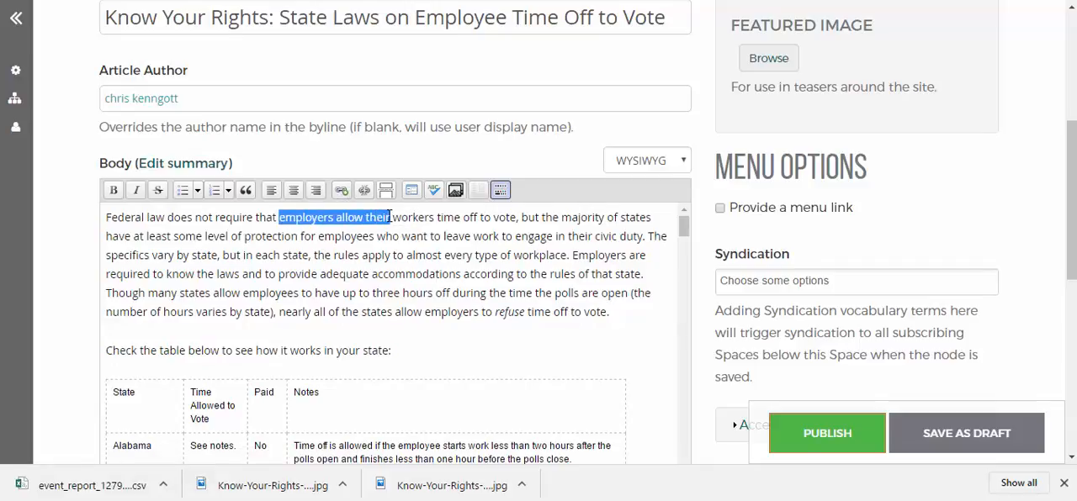
left_click(340, 191)
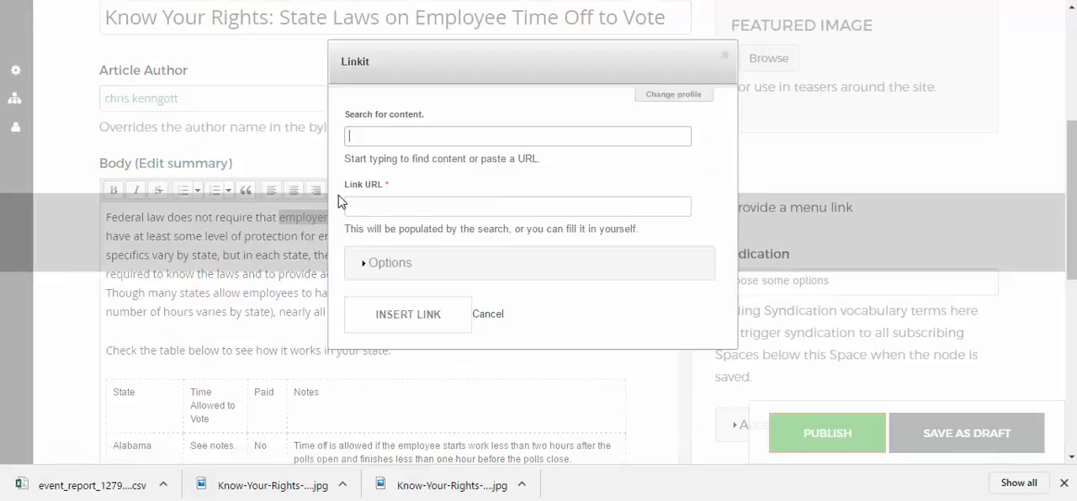
left_click(355, 207)
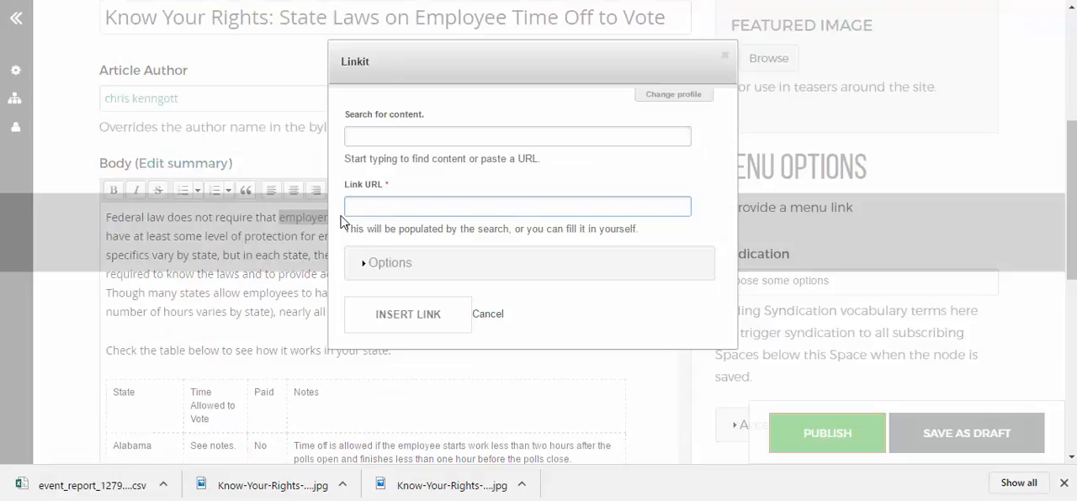
type("http")
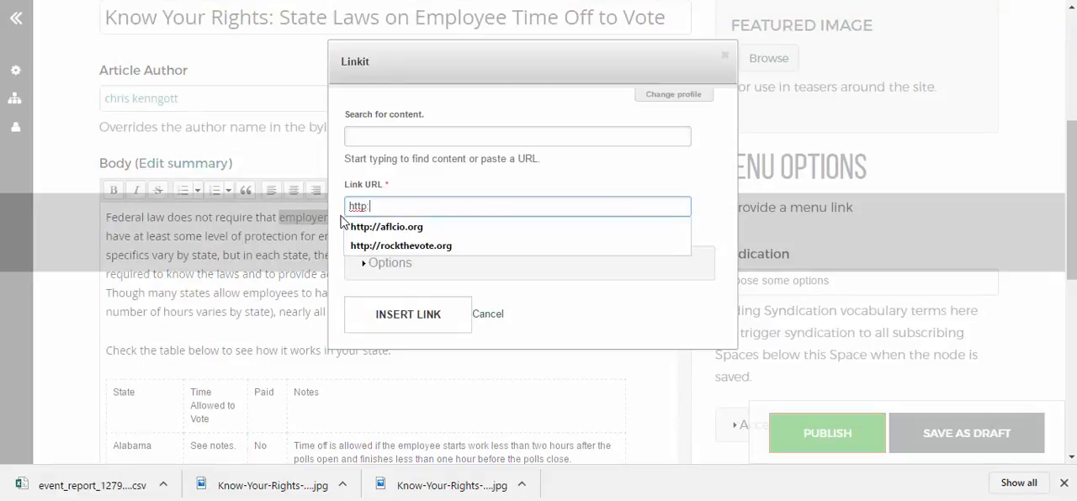
type("://aflcio.org")
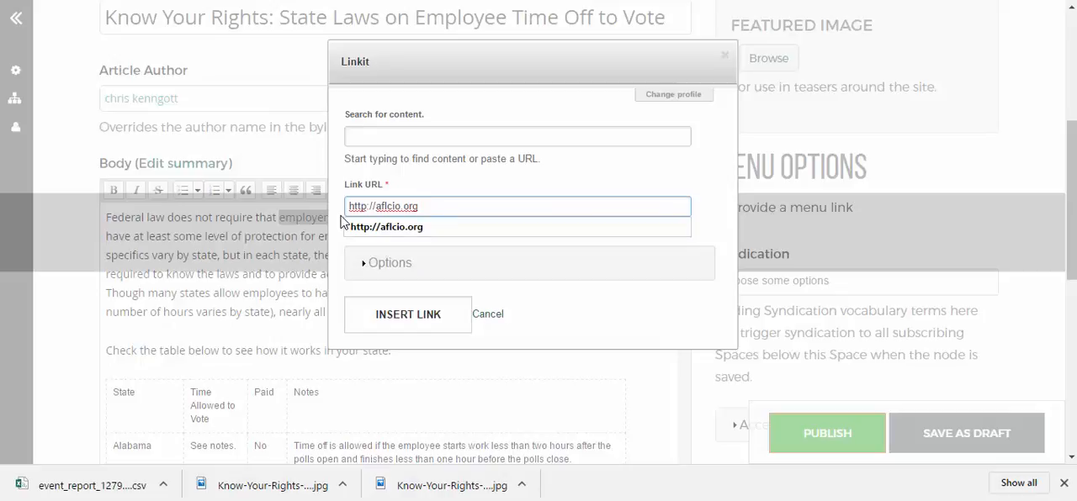
left_click(412, 309)
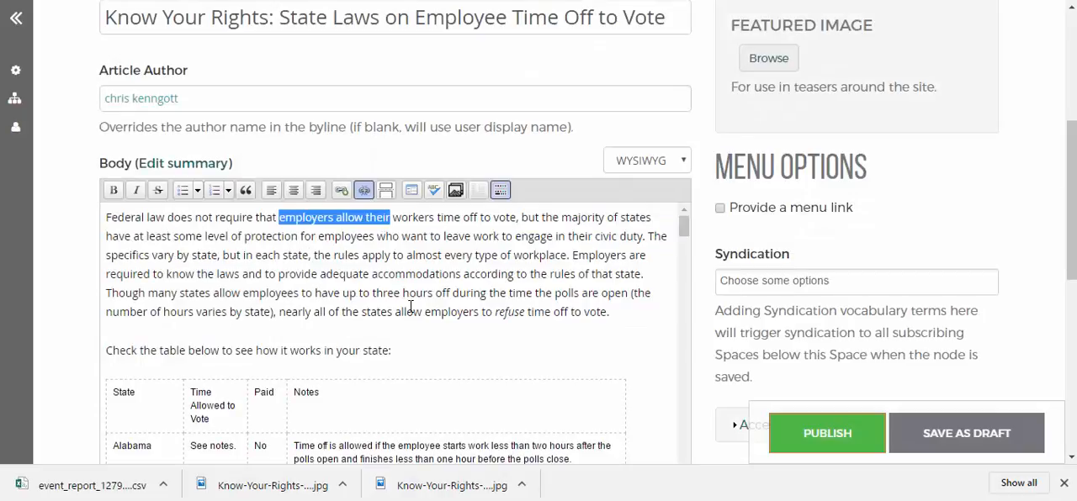
left_click(290, 235)
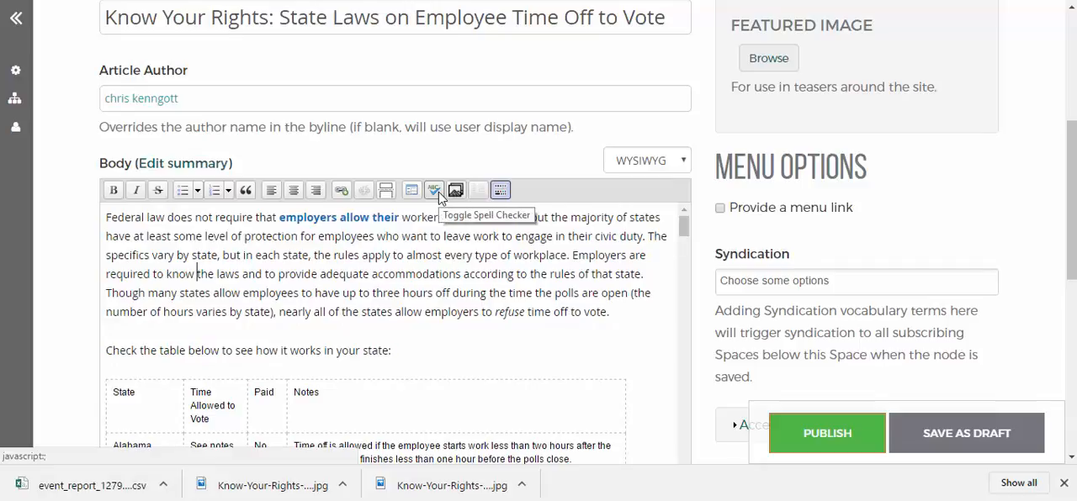
Examine the heading formats and text colour choices among the body editor's additional formatting options, and hide those options again
left_click(499, 192)
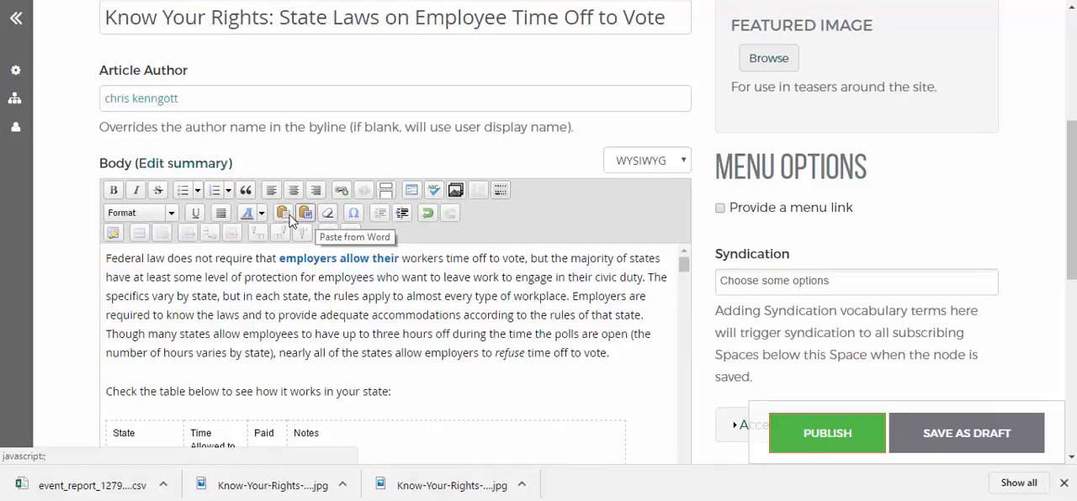
left_click(171, 213)
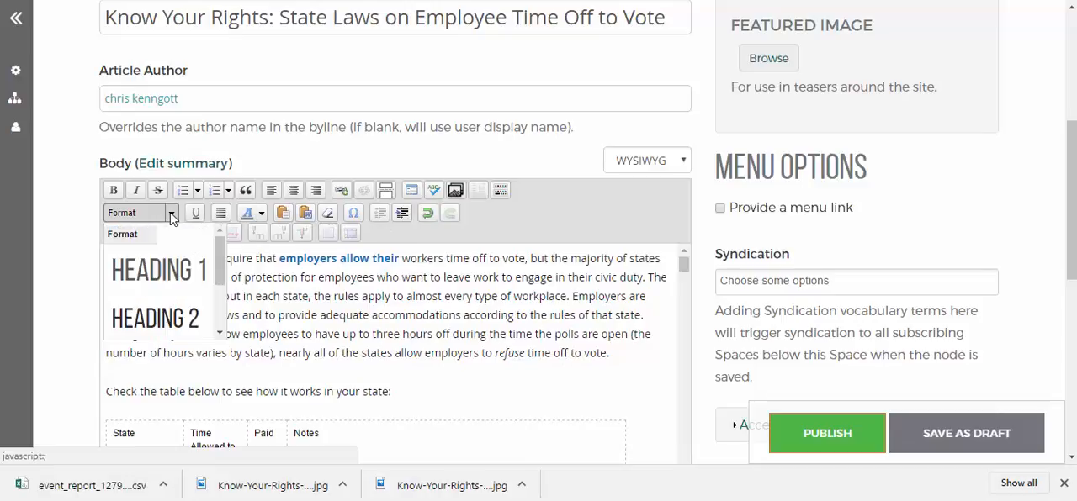
scroll(210, 282, "down", 2)
scroll(214, 286, "down", 2)
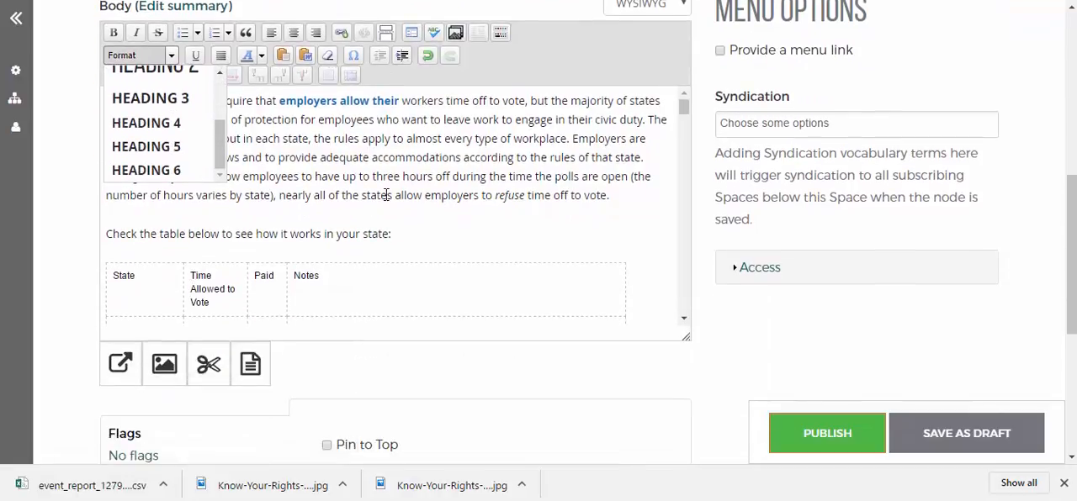
left_click(385, 203)
scroll(383, 205, "up", 1)
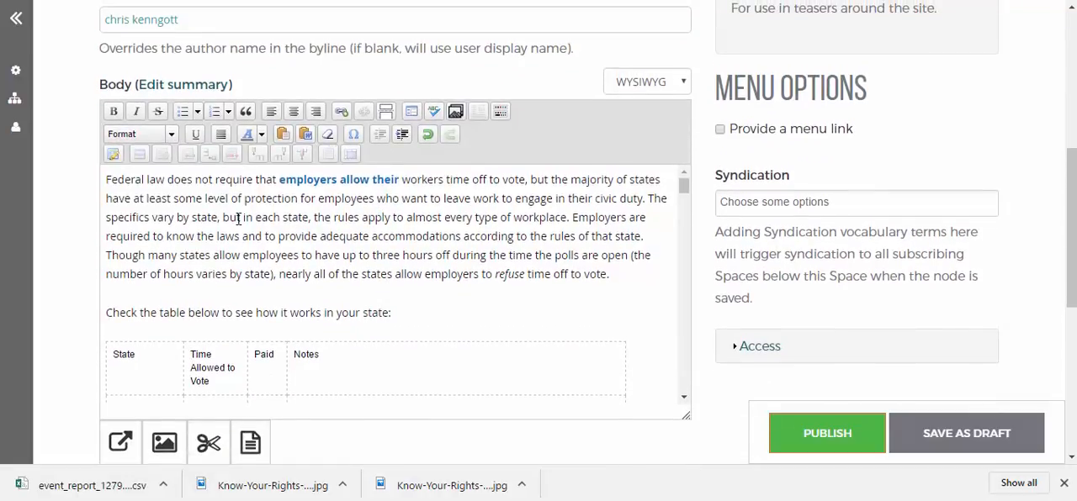
left_click(258, 140)
left_click(412, 217)
left_click(498, 116)
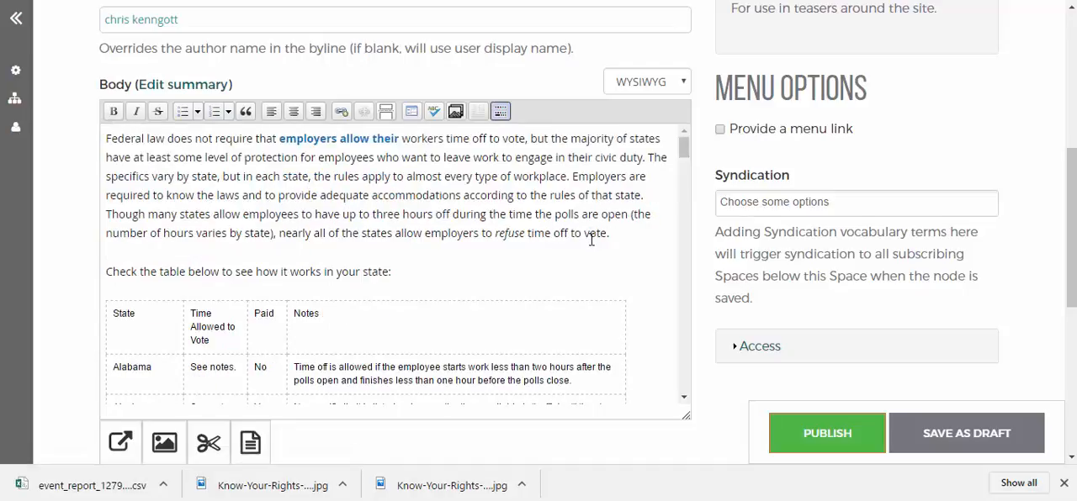
Set the article author to Admin
scroll(177, 193, "up", 2)
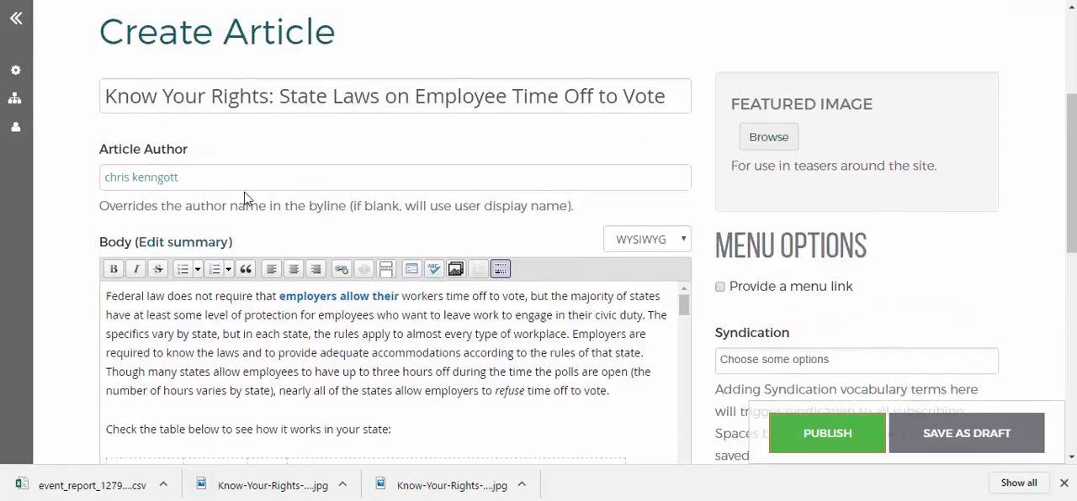
left_click(245, 183)
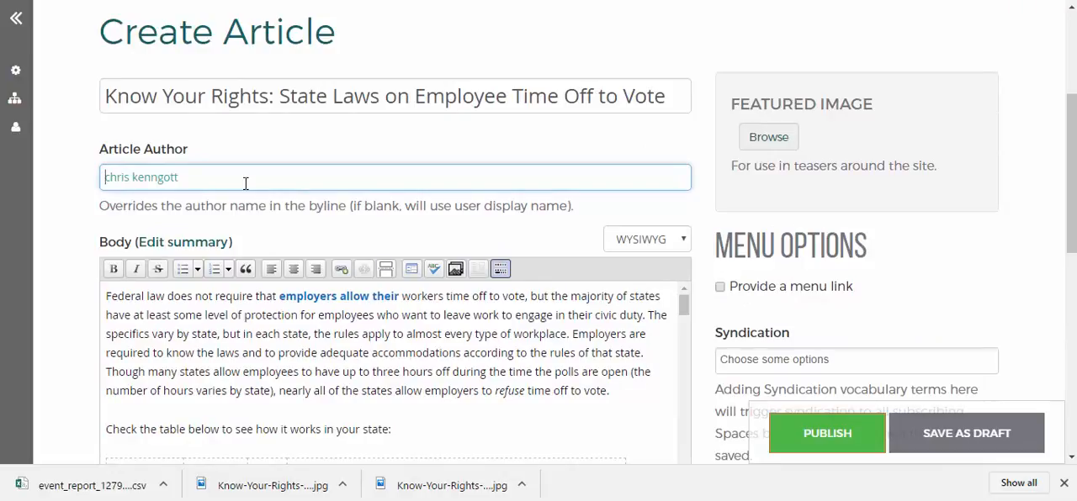
type("A")
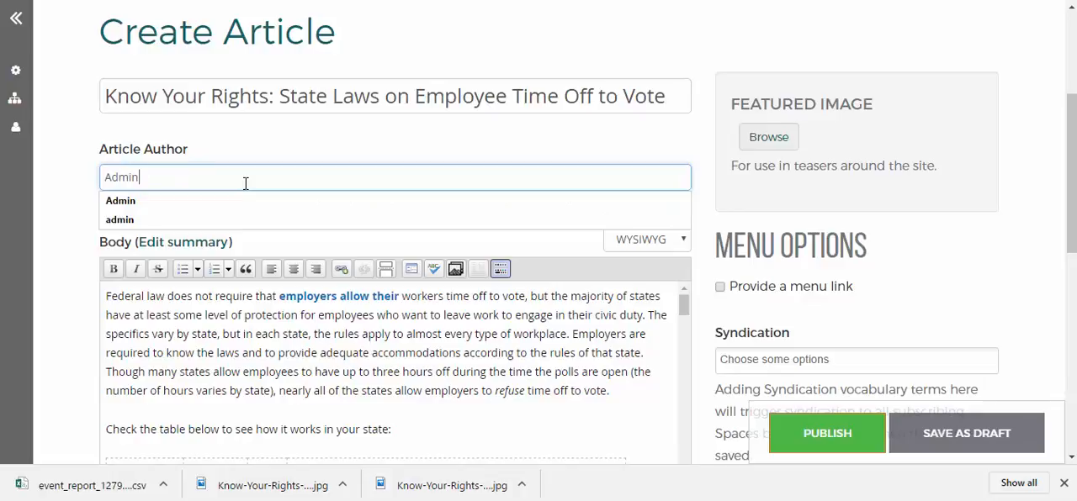
type("dmin")
left_click(217, 150)
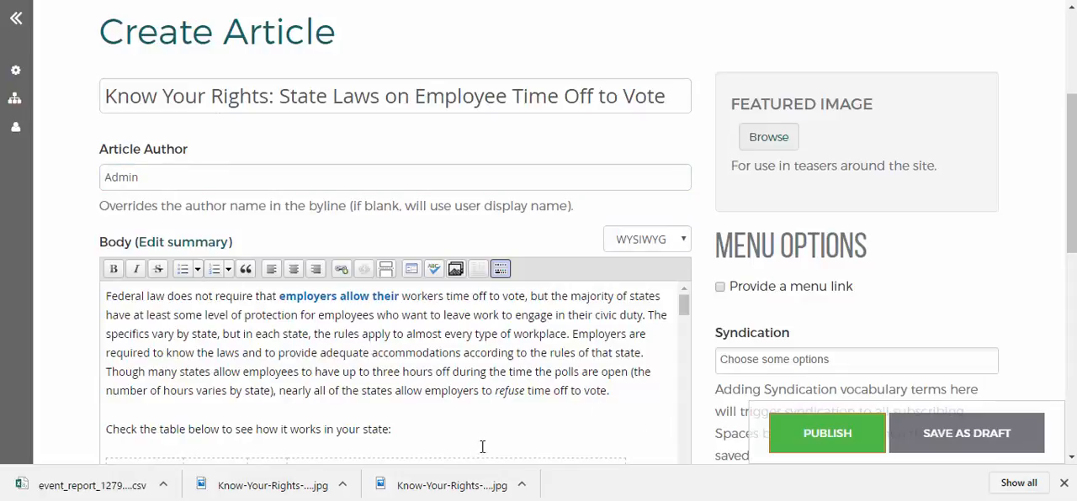
Look over the state table in the body and publish the article
scroll(480, 404, "down", 10)
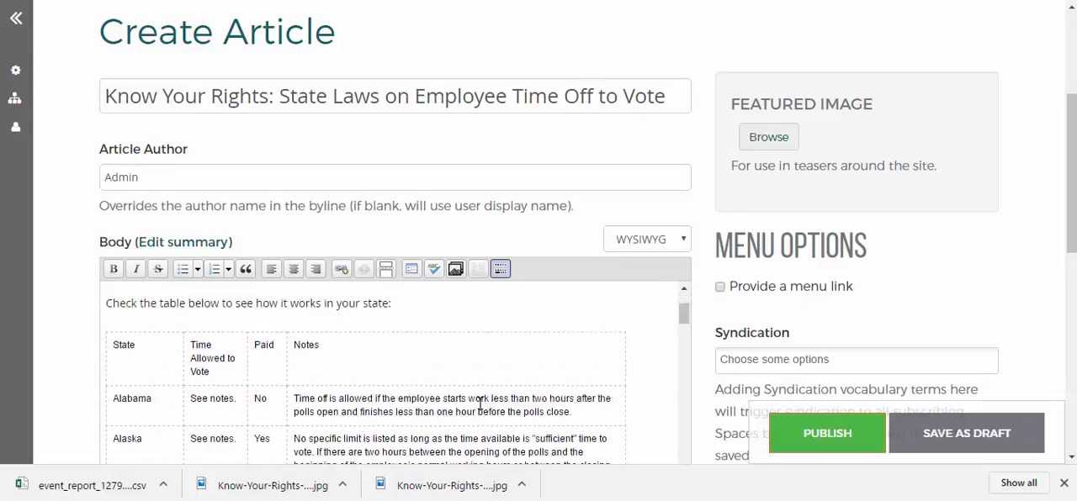
scroll(516, 400, "up", 6)
scroll(516, 399, "up", 4)
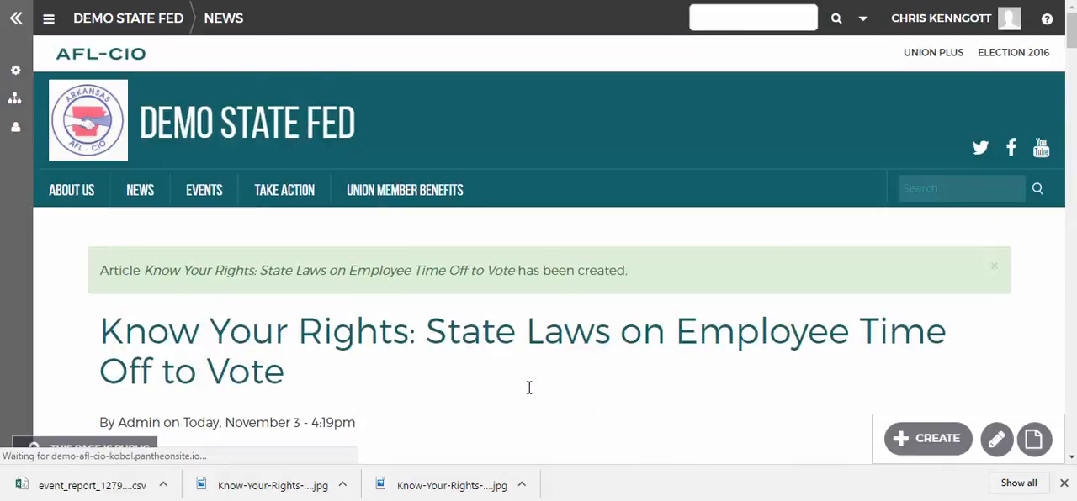
Review the published article's byline and opening text, and go to the Demo State Fed home page
scroll(380, 146, "down", 2)
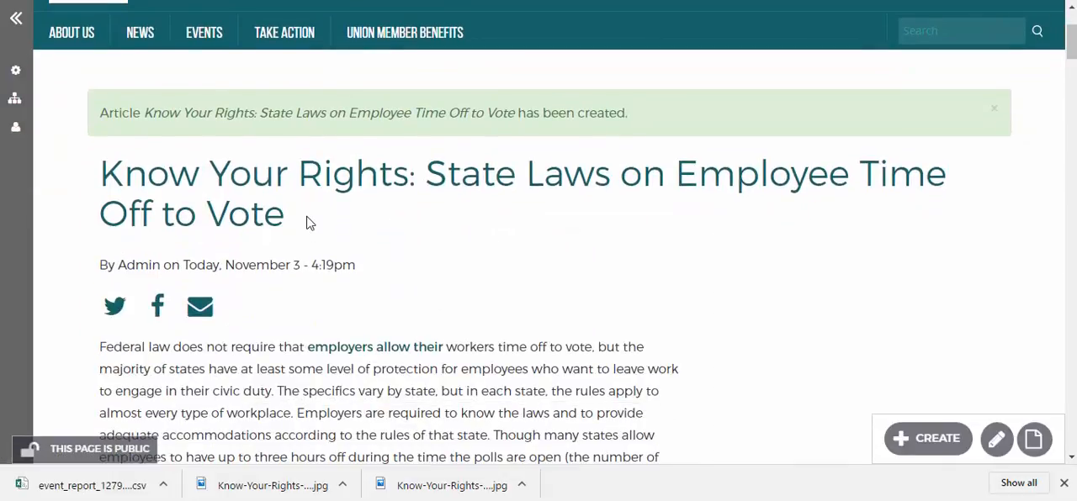
scroll(281, 180, "up", 2)
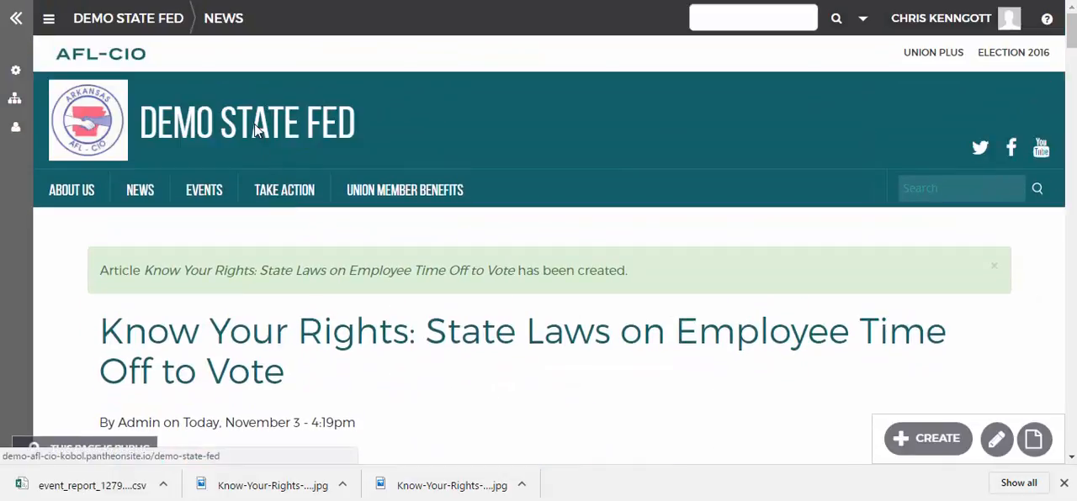
left_click(256, 130)
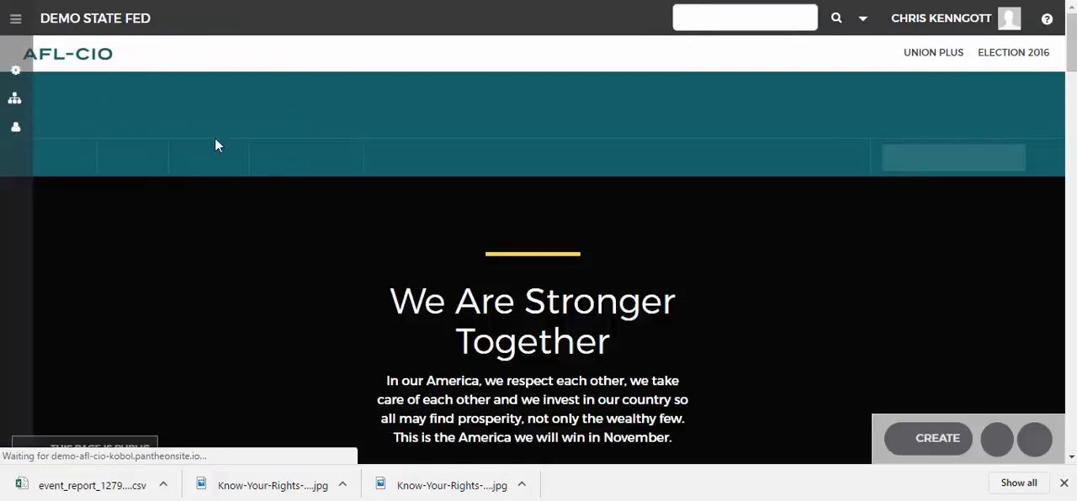
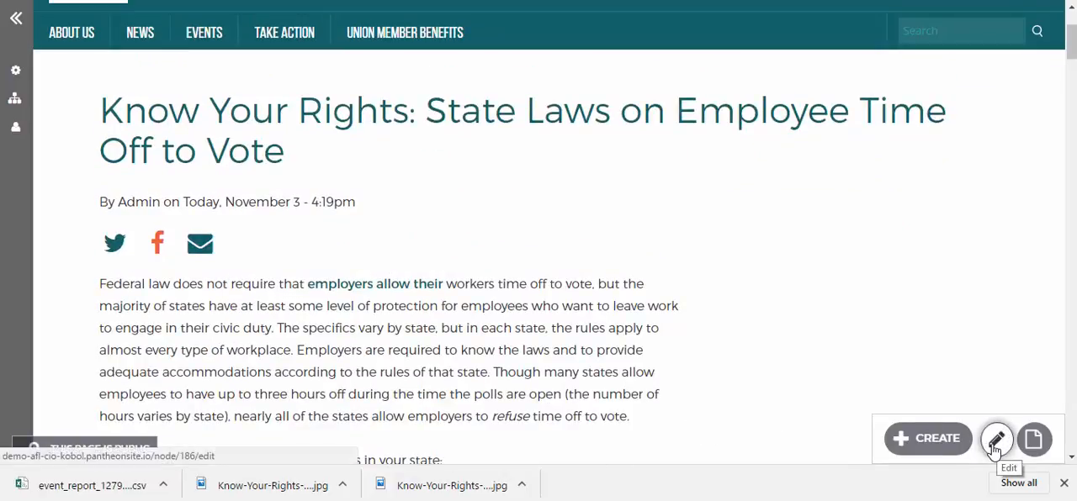
Go to the Demo State Fed home page and look over its featured stories and Recent News listing
scroll(426, 286, "up", 2)
left_click(319, 135)
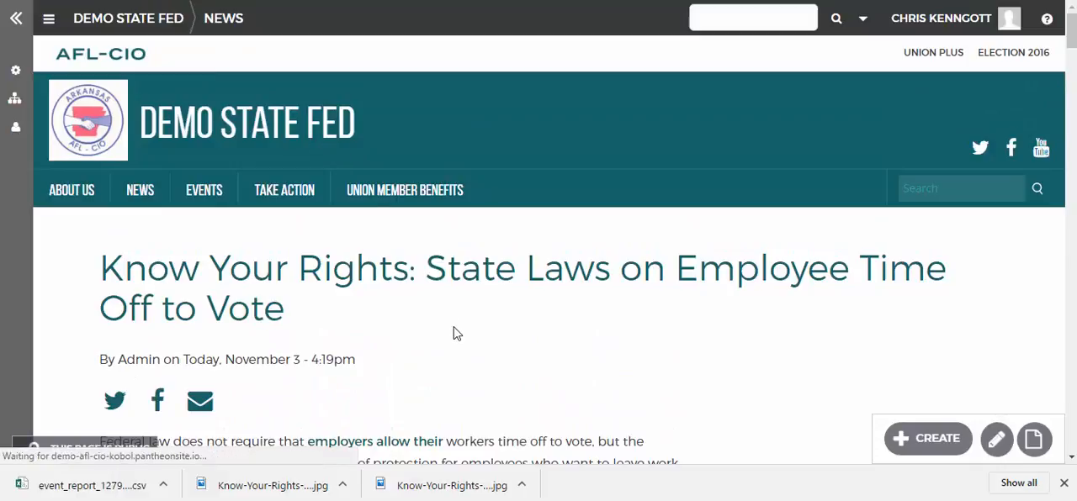
scroll(455, 334, "down", 8)
scroll(455, 335, "down", 8)
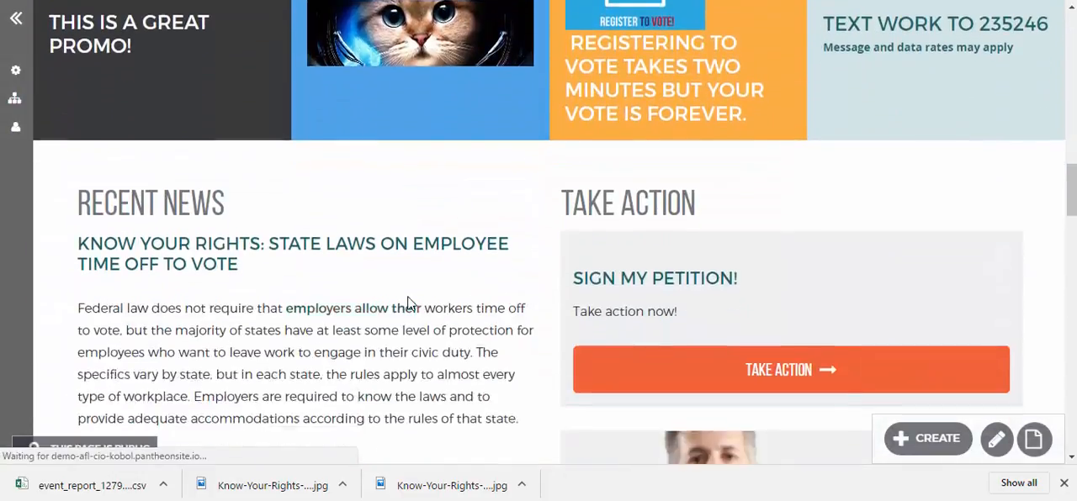
scroll(414, 301, "up", 5)
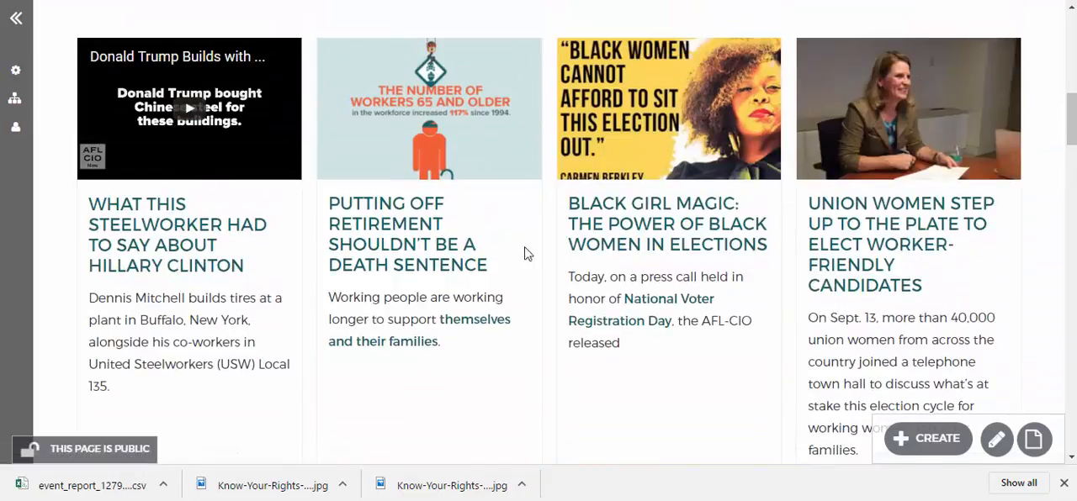
scroll(343, 204, "up", 1)
scroll(343, 205, "down", 7)
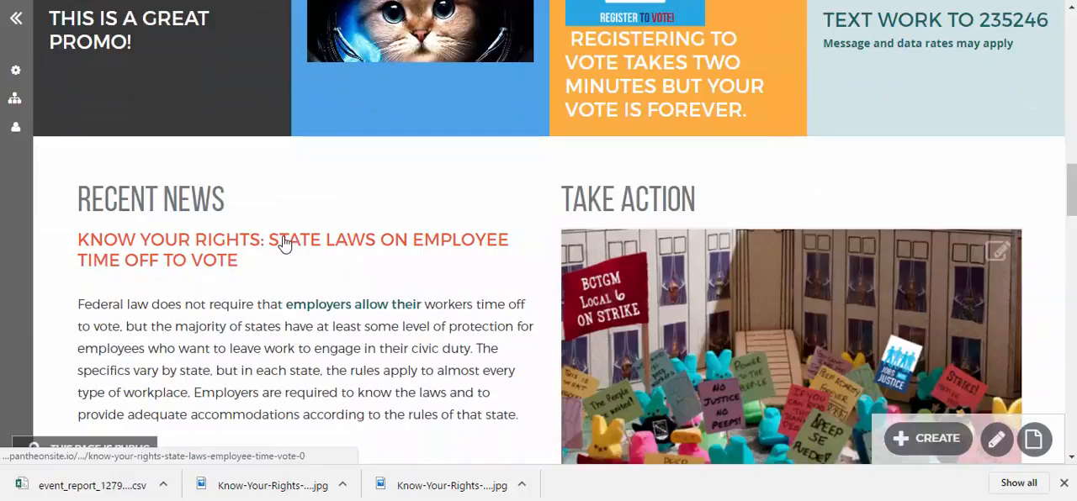
Open the Know Your Rights article from the Recent News listing and start editing it
left_click(212, 245)
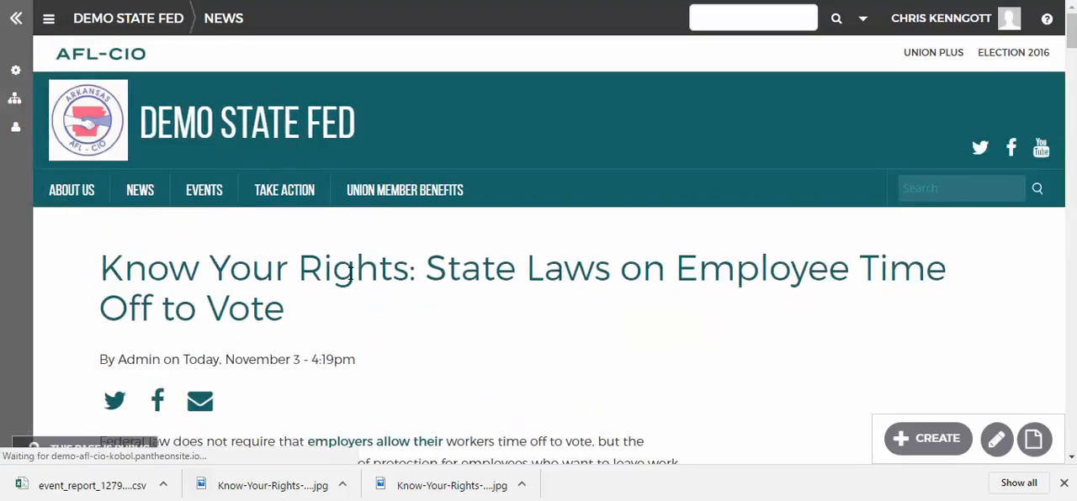
scroll(389, 327, "down", 3)
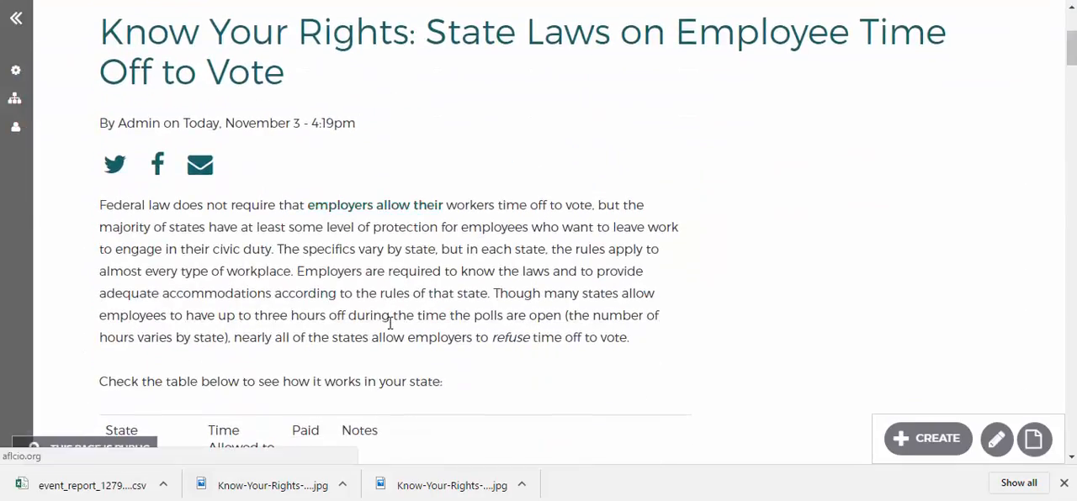
left_click(997, 441)
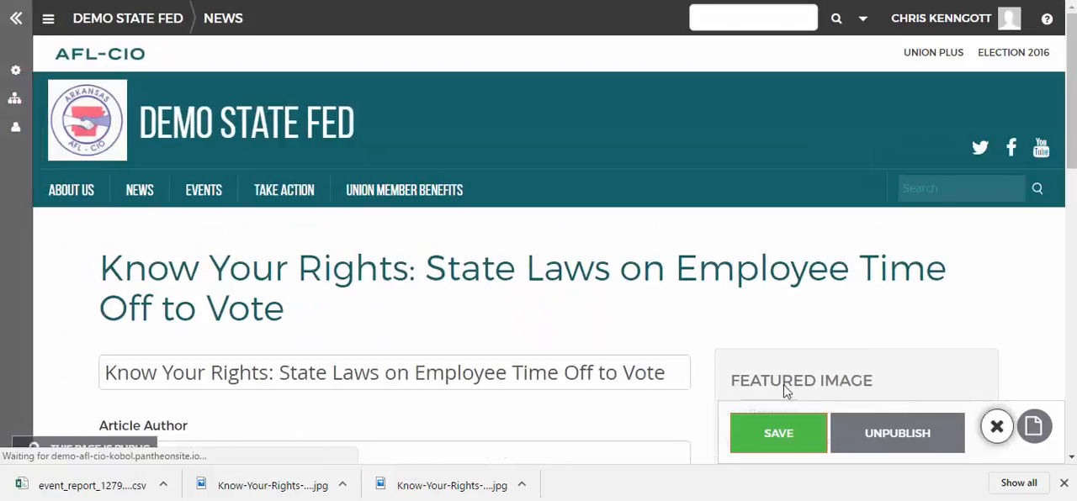
Look over the article's edit form, including the body editor's image option, the media gallery option and the featured image area
scroll(610, 330, "down", 2)
scroll(611, 330, "down", 2)
scroll(608, 325, "down", 3)
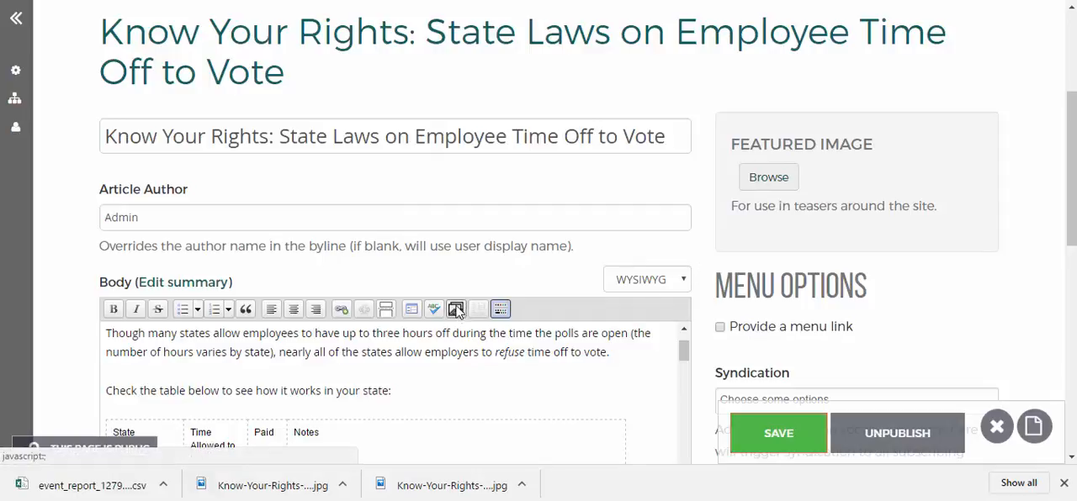
scroll(337, 387, "down", 10)
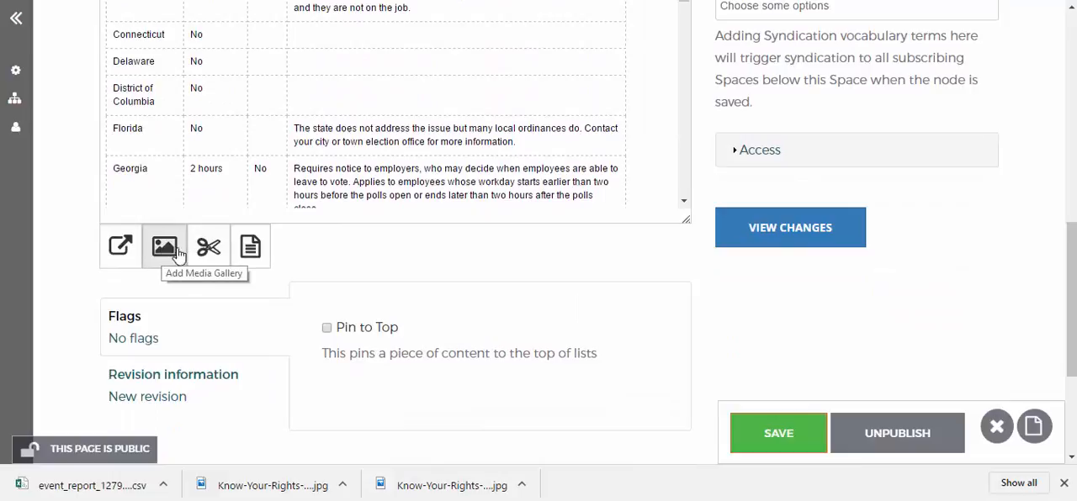
scroll(440, 280, "up", 1)
scroll(440, 280, "up", 10)
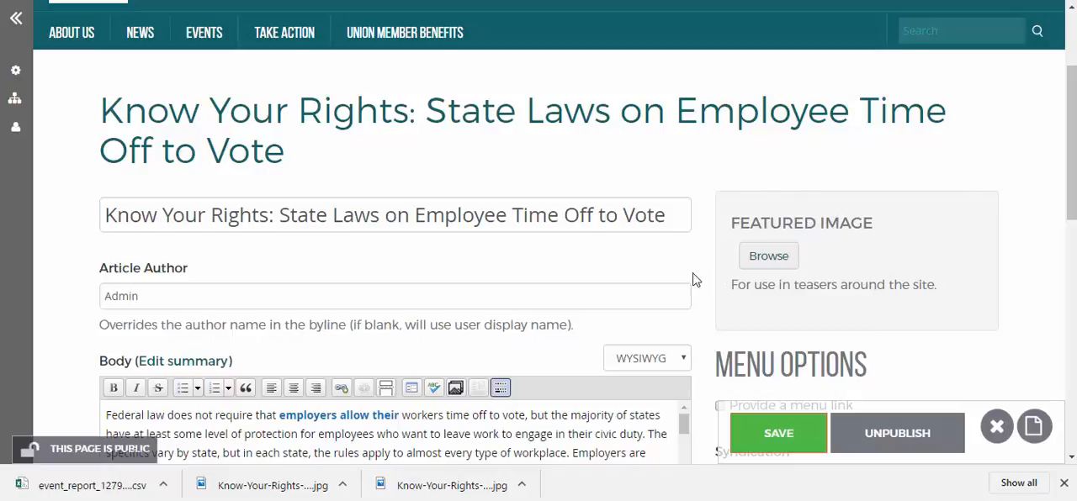
left_click(769, 259)
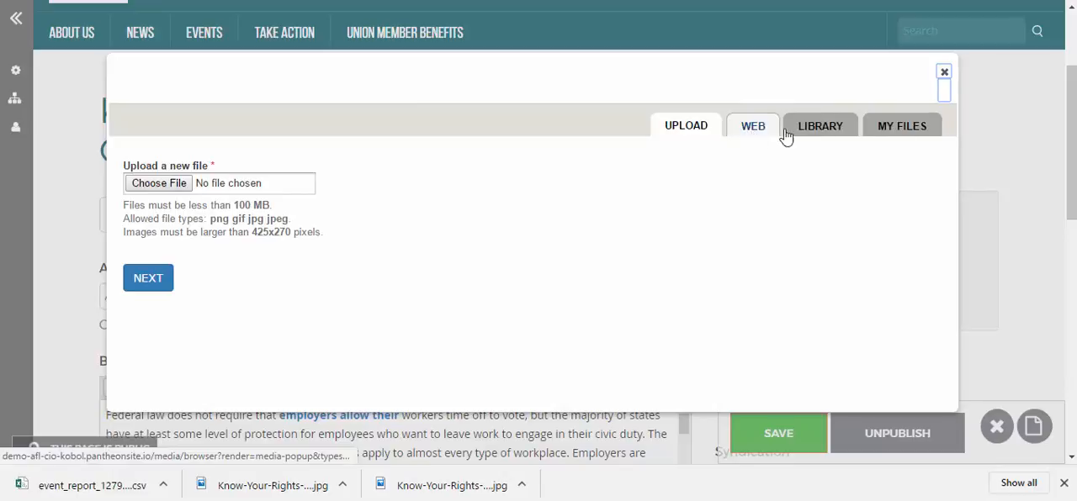
left_click(177, 186)
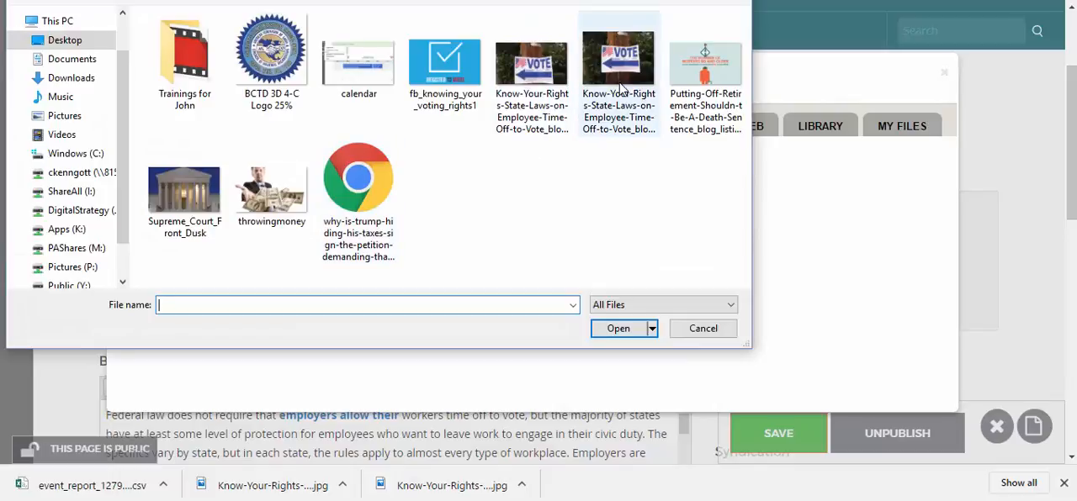
left_click(701, 328)
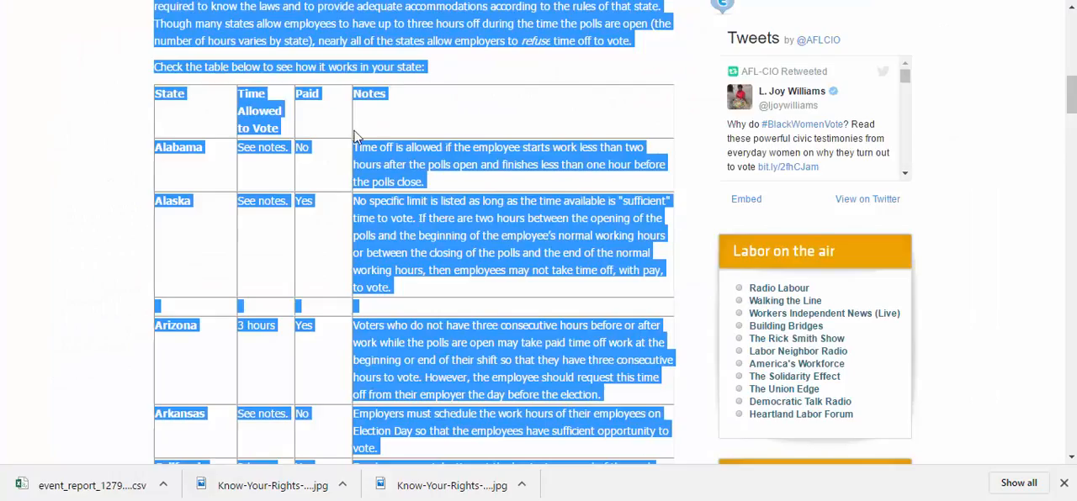
Save the vote sign photo from the AFL-CIO Now post to the Desktop as a JPEG, keeping the suggested file name
scroll(335, 115, "up", 10)
scroll(92, 210, "down", 2)
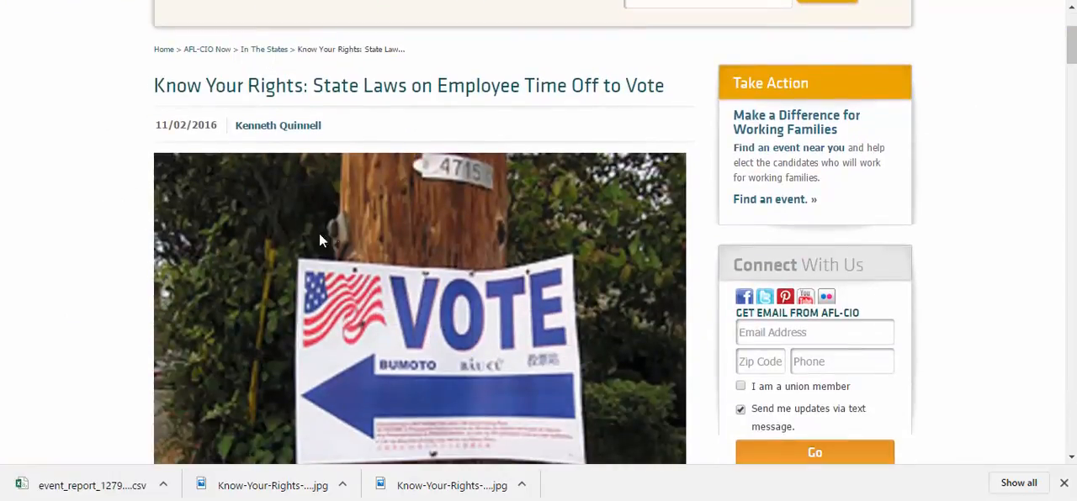
scroll(379, 235, "down", 1)
scroll(424, 193, "down", 1)
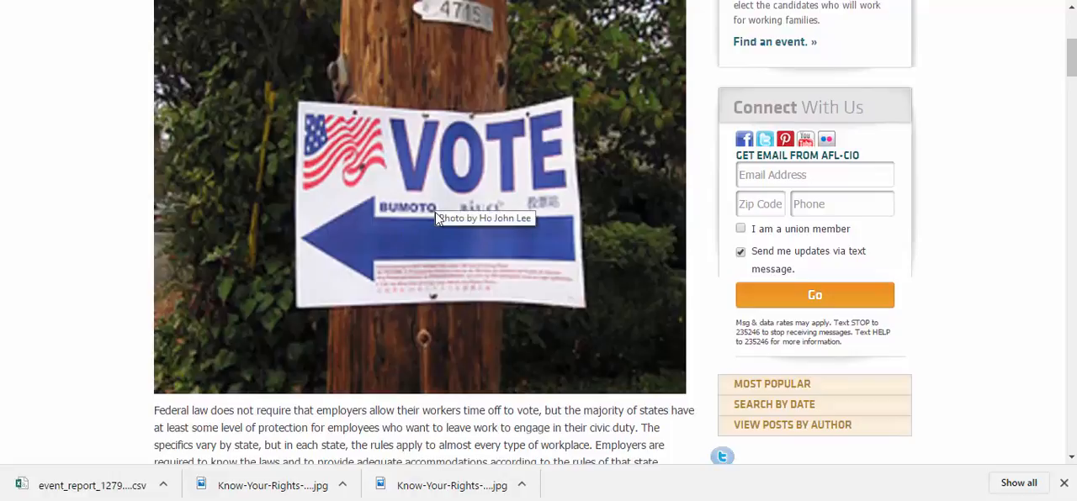
scroll(433, 206, "up", 1)
scroll(485, 202, "down", 1)
right_click(492, 87)
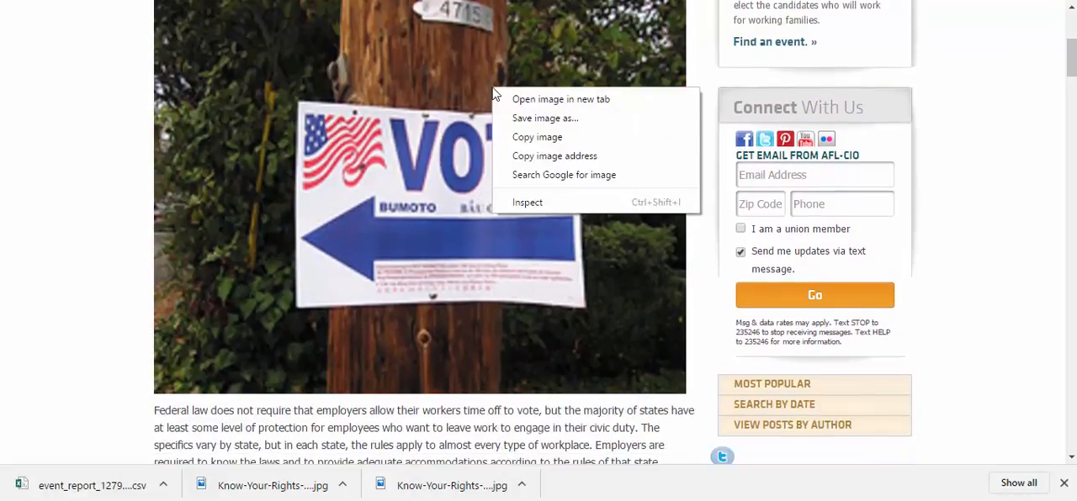
left_click(520, 115)
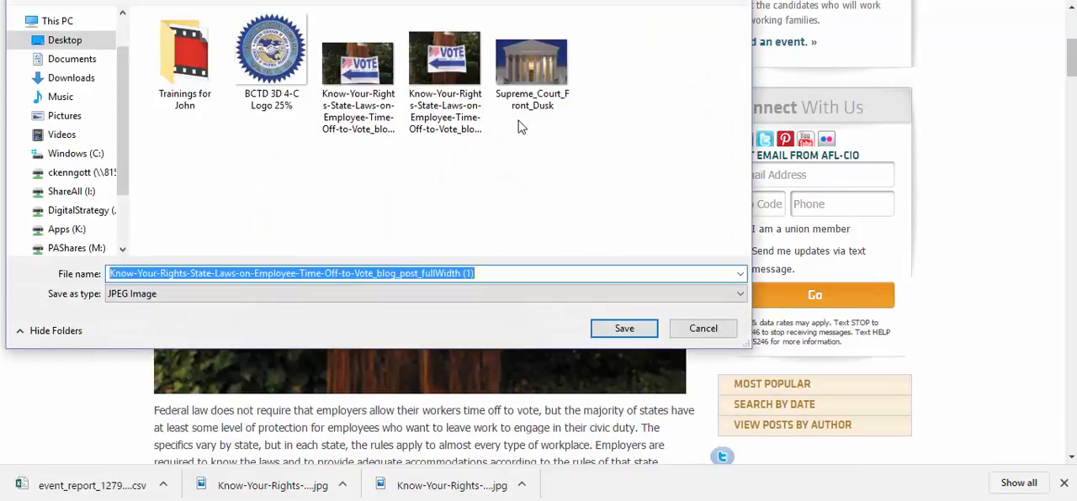
left_click(609, 334)
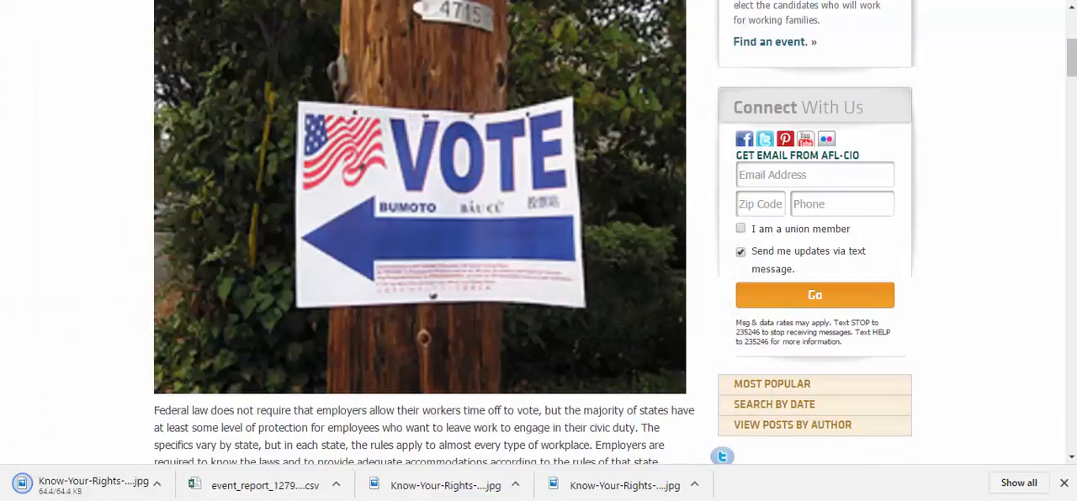
Return to the article's edit form and upload the Know-Your-Rights fullWidth (1).jpg vote sign photo from the Desktop as the featured image
left_click(109, 0)
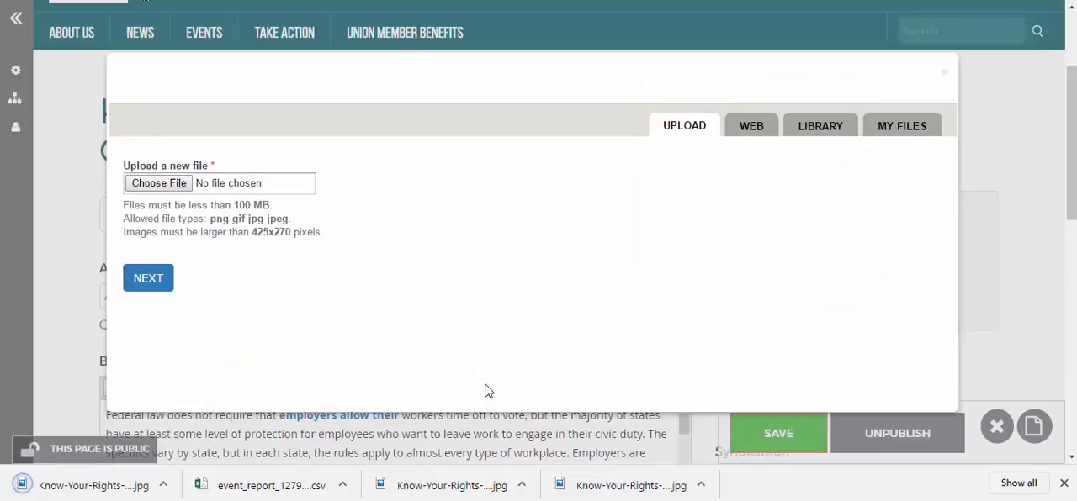
left_click(943, 72)
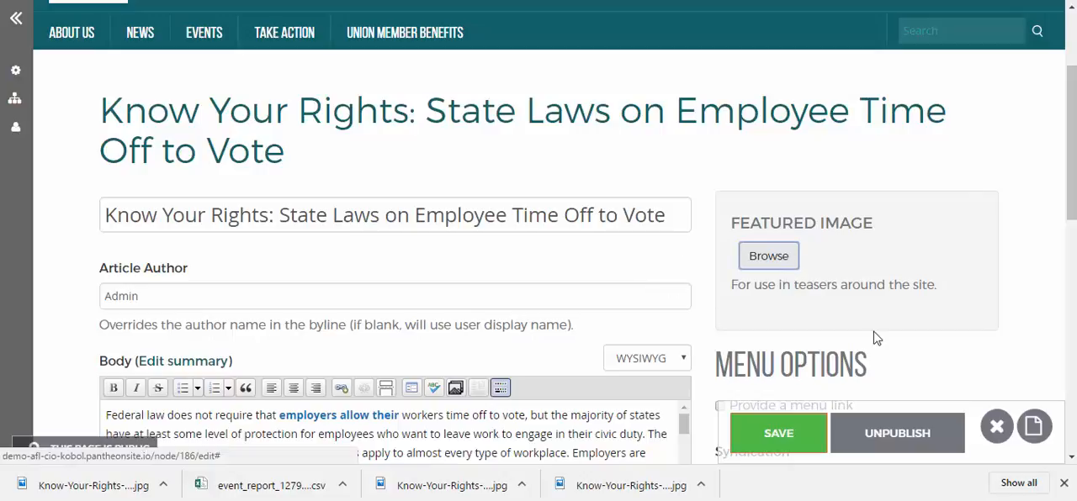
left_click(757, 257)
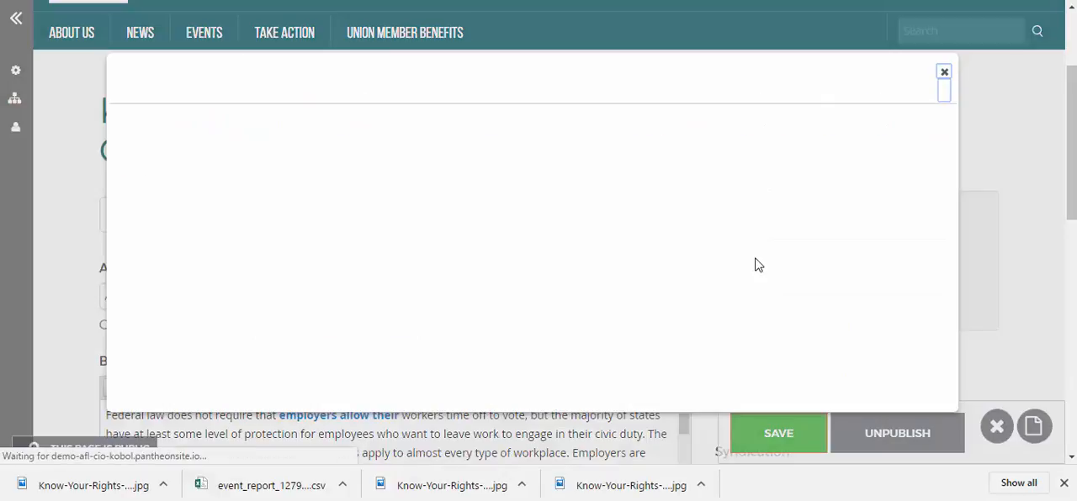
left_click(153, 186)
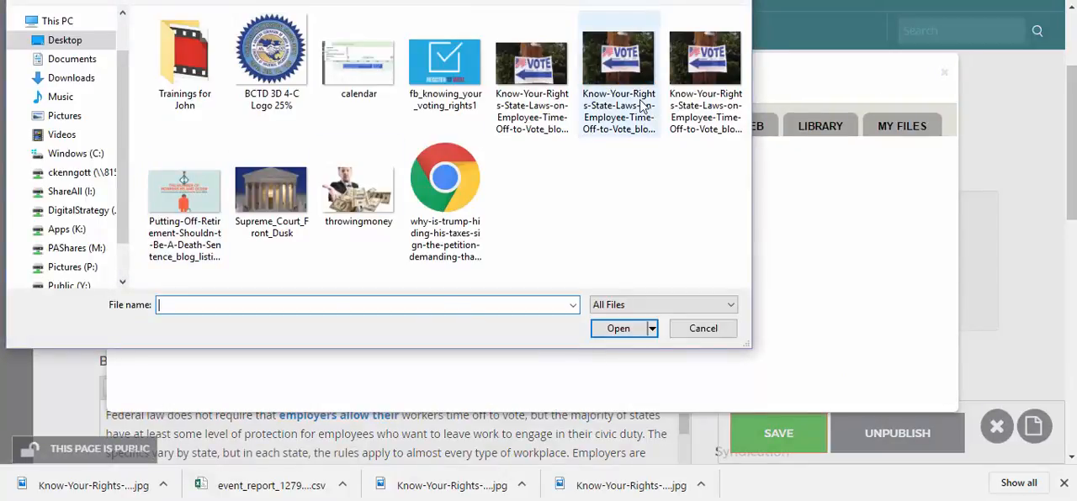
left_click(641, 105)
left_click(618, 328)
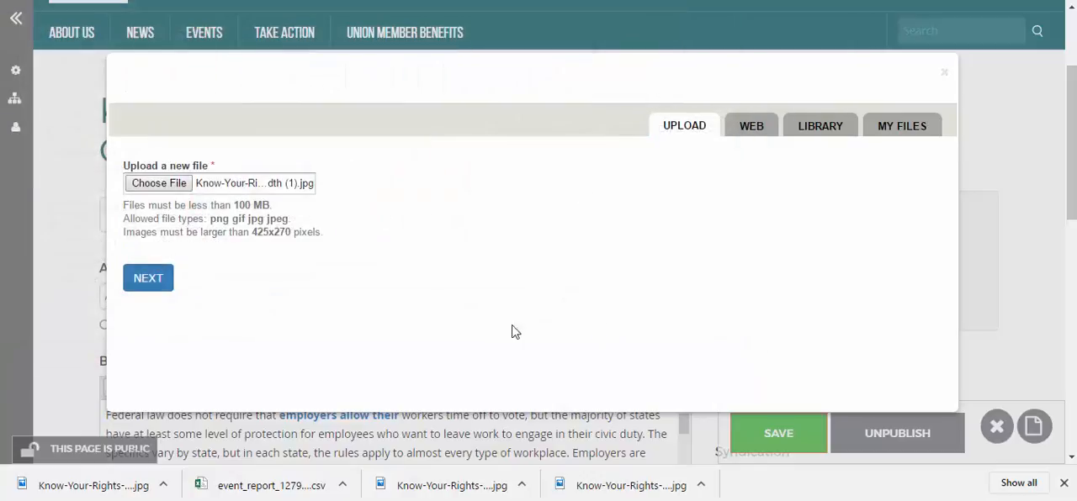
left_click(161, 278)
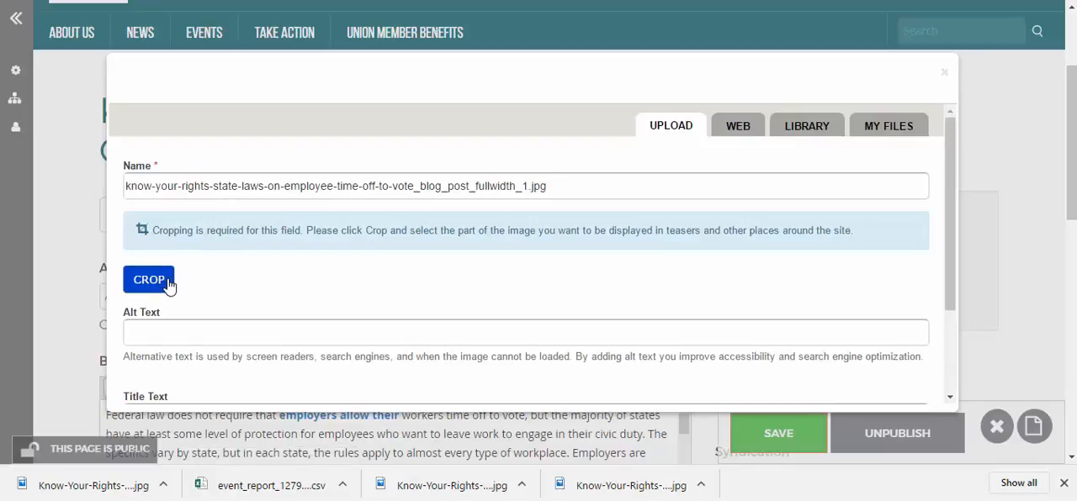
Crop the featured image for the UnionHall Teaser style, shifting the selection slightly down around the vote sign, and save the crop
left_click(143, 288)
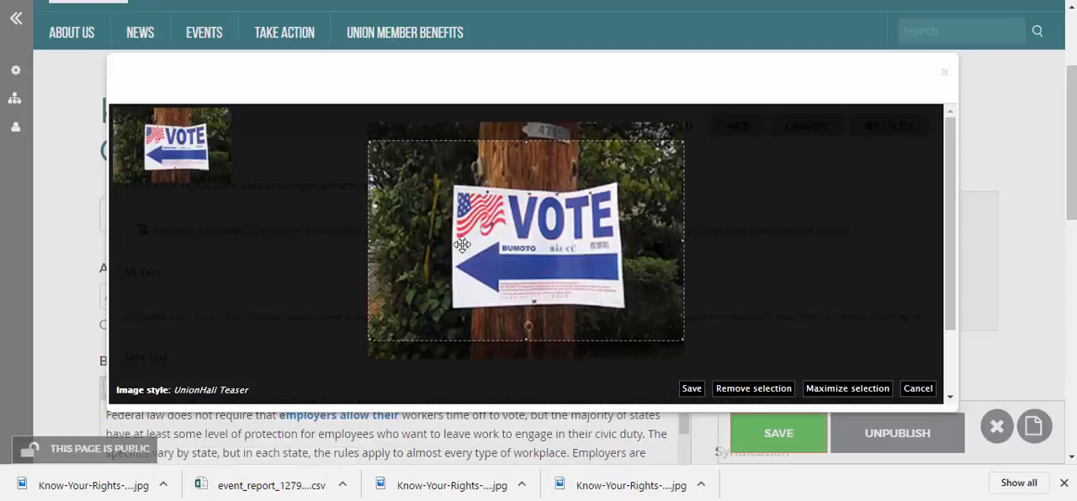
left_click_drag(591, 281, 592, 285)
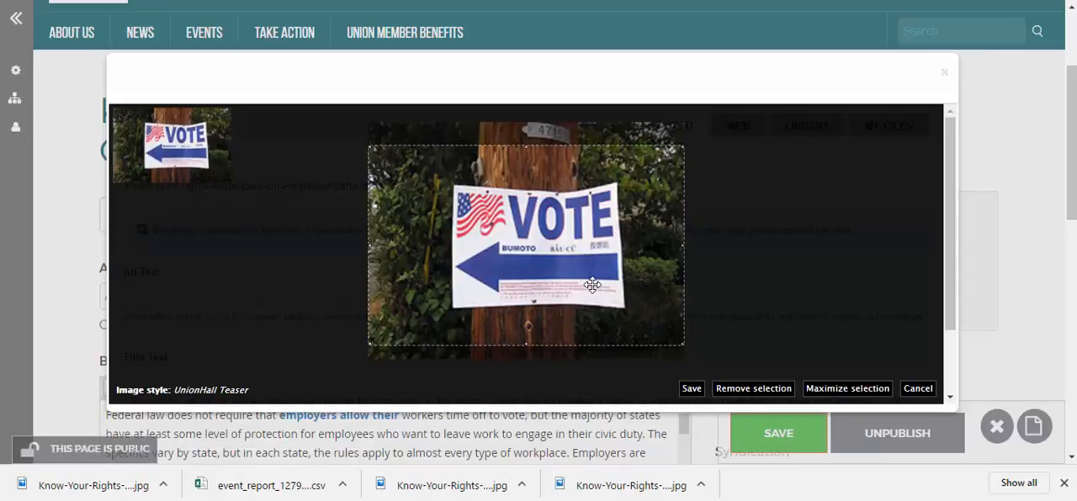
left_click(691, 389)
Set the featured image's alt text to Vote Sign
scroll(416, 320, "down", 1)
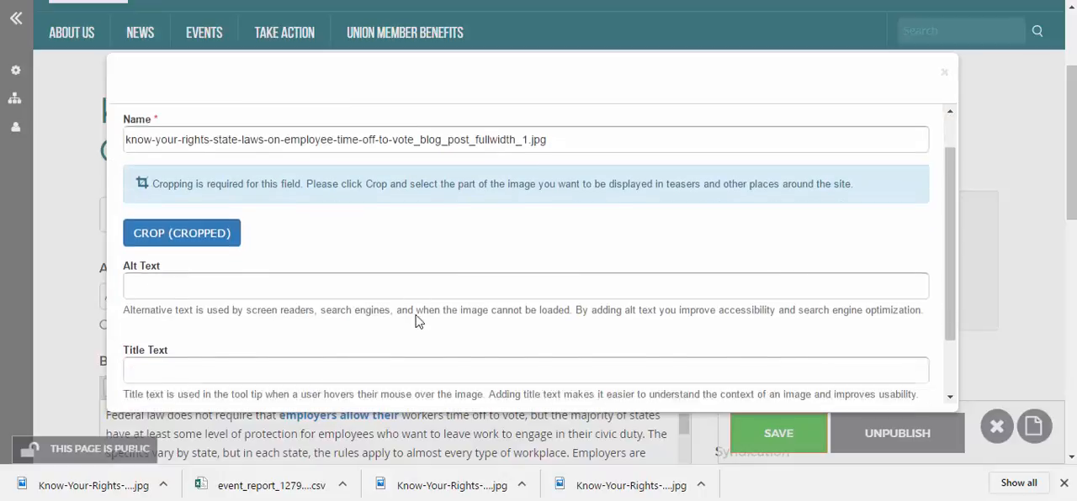
left_click(391, 265)
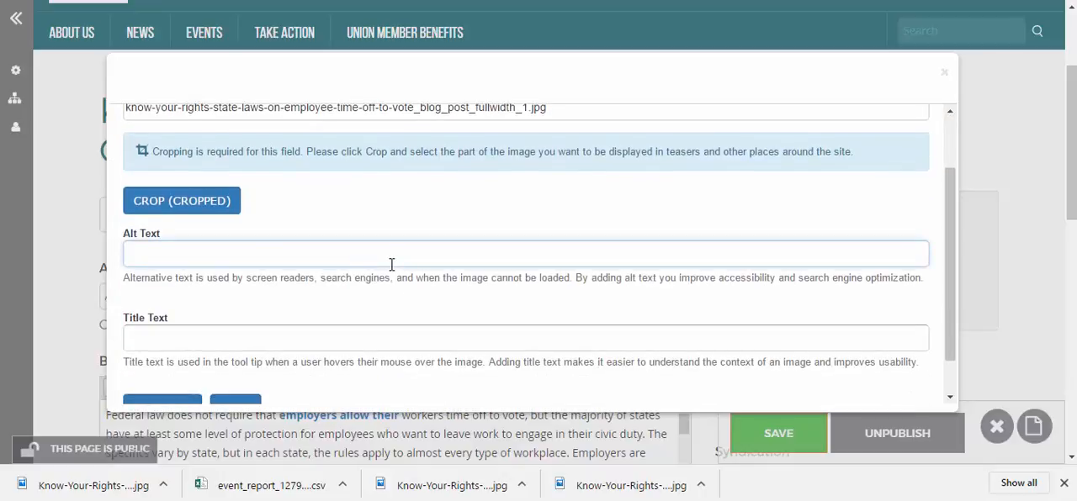
type("BV")
key("BackSpace")
key("BackSpace")
type("Vote Sign")
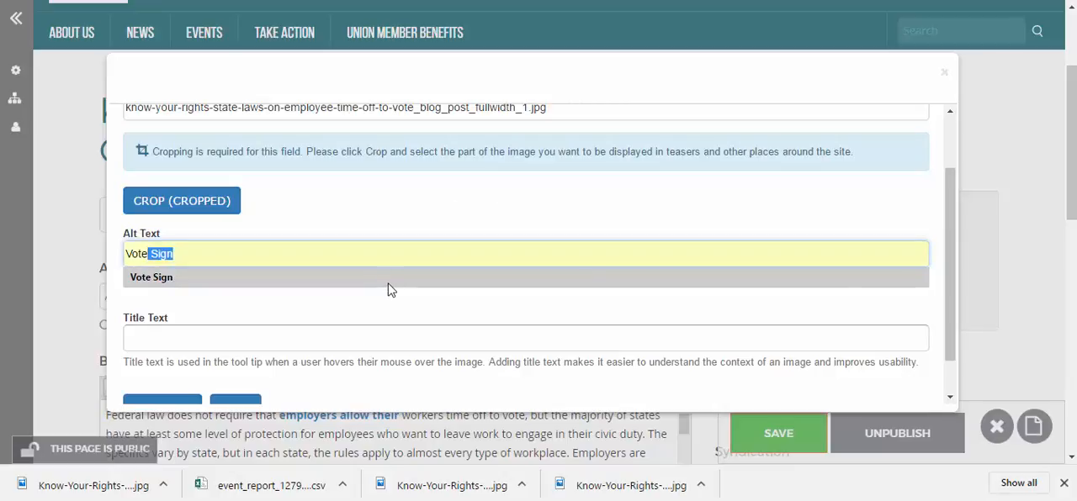
left_click(370, 279)
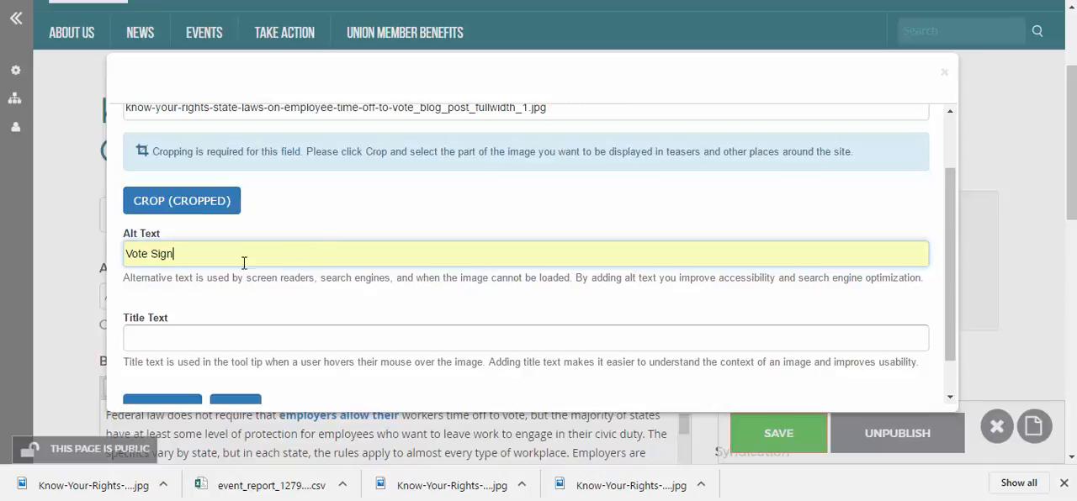
left_click_drag(185, 255, 128, 253)
right_click(132, 255)
left_click(194, 251)
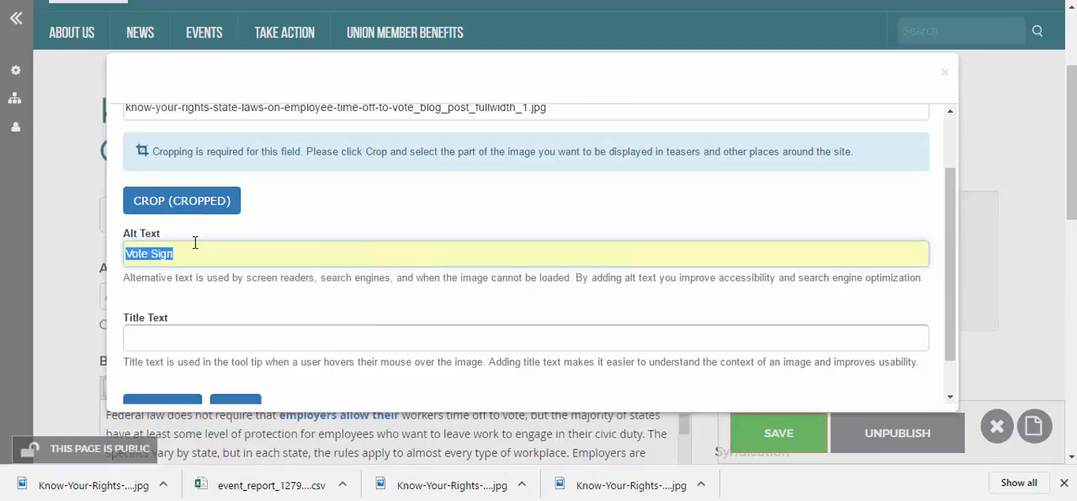
left_click(194, 254)
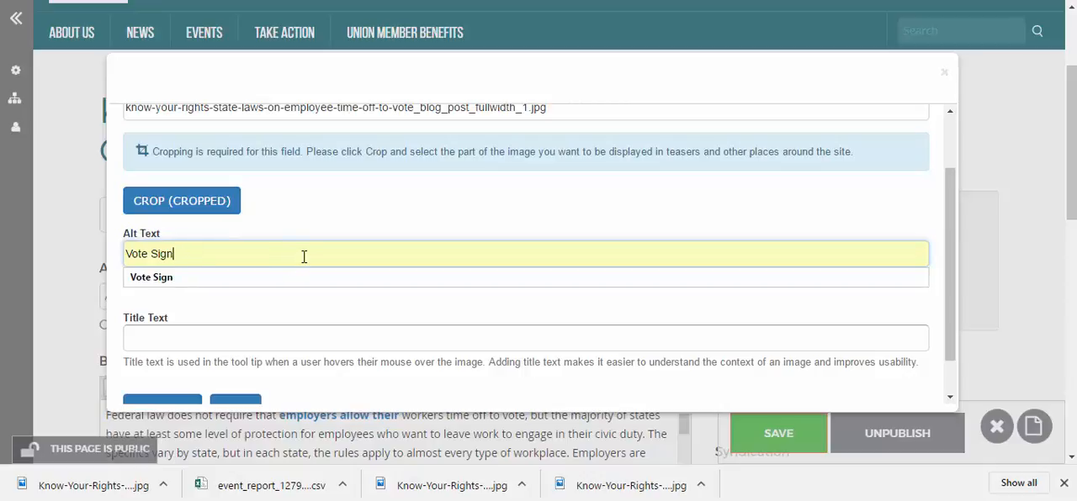
left_click(329, 224)
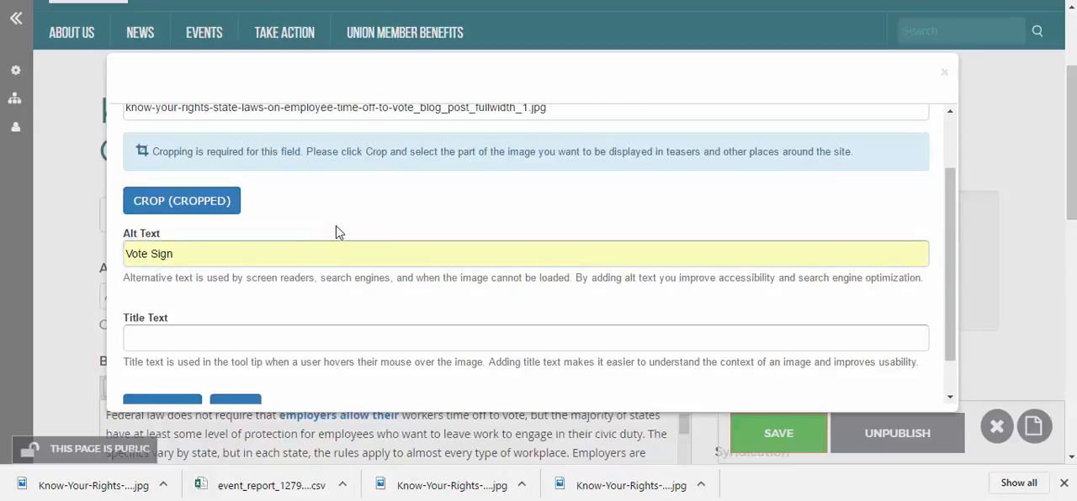
triple_click(204, 257)
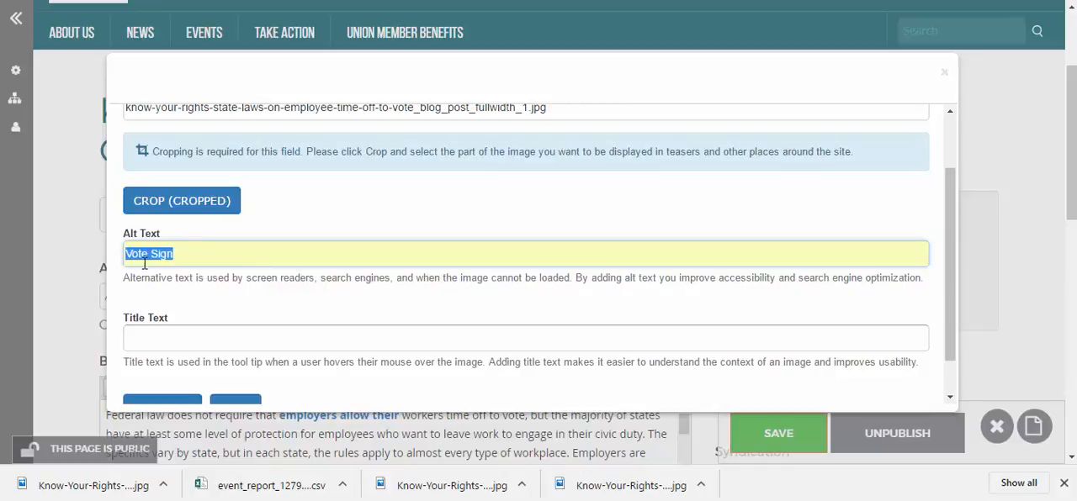
Set the featured image's title text to Vote! and save the image details
left_click(206, 271)
left_click(222, 336)
type("ote")
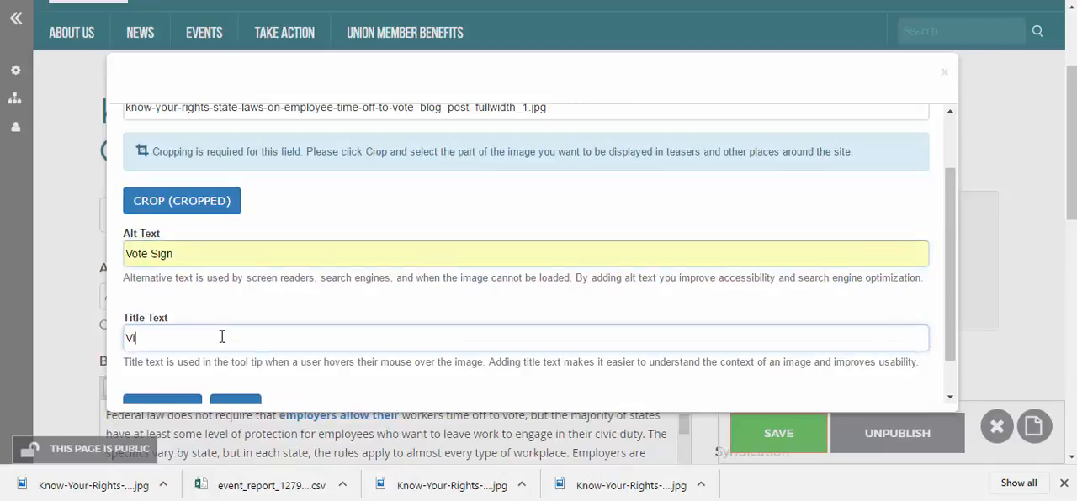
type("!")
scroll(153, 351, "down", 1)
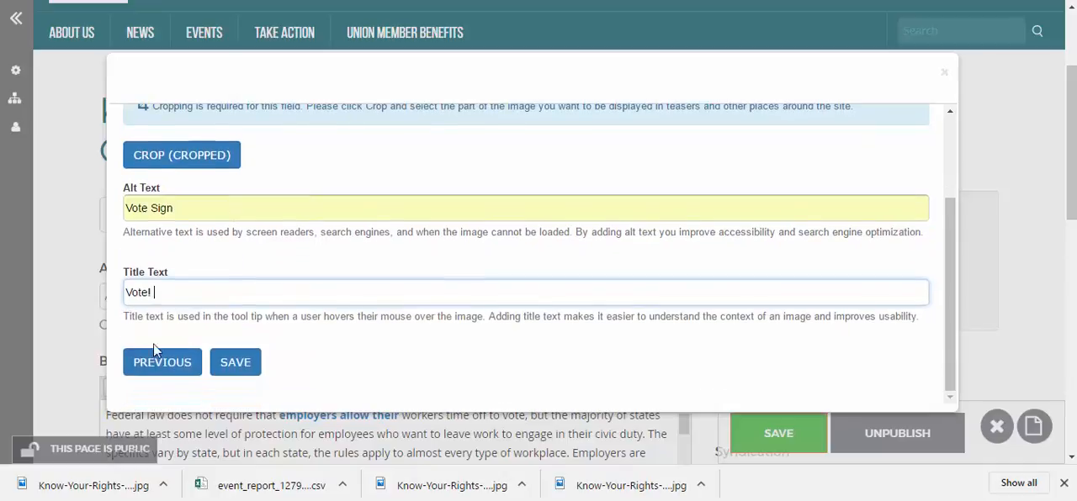
left_click(220, 366)
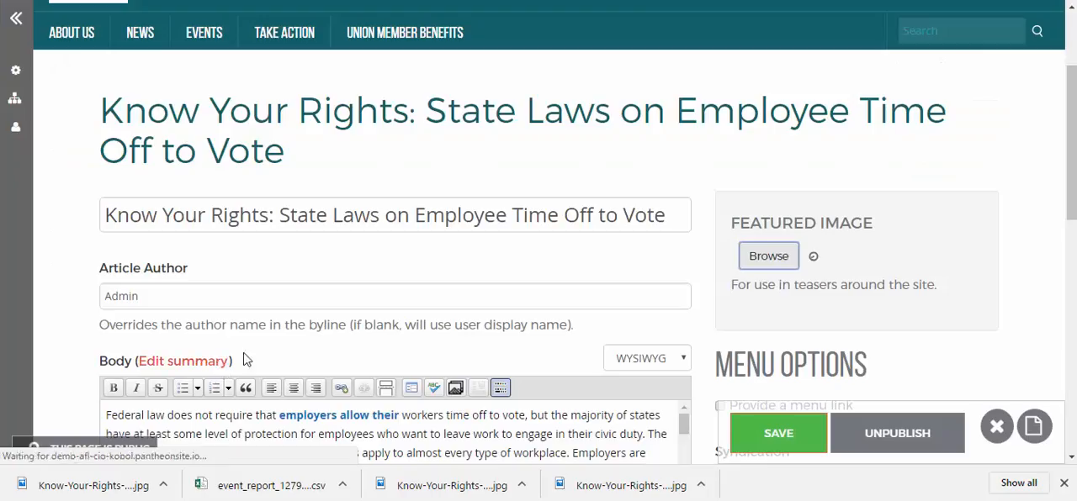
Save the Know Your Rights article with its new featured image
scroll(515, 321, "down", 1)
scroll(516, 322, "down", 3)
left_click(745, 432)
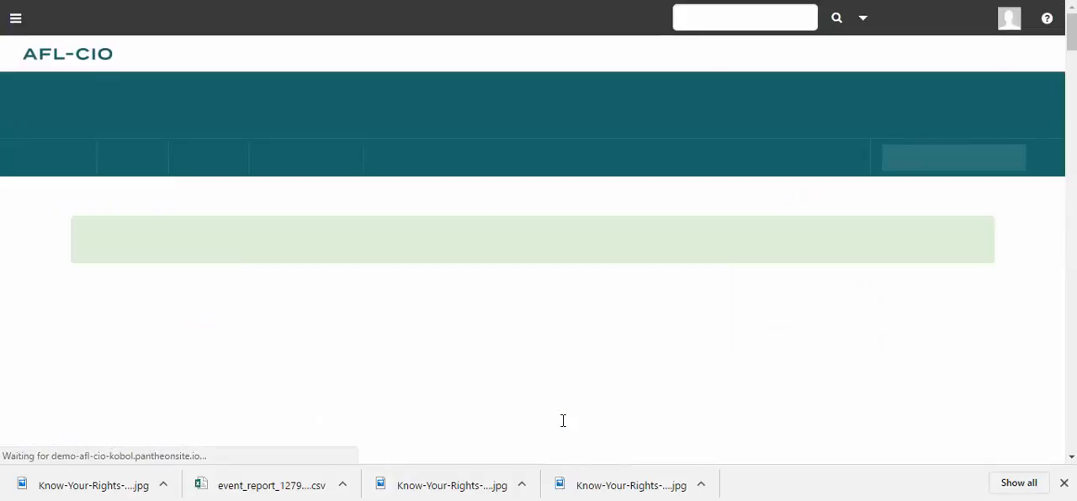
Go to the Demo State Fed home page and check the Know Your Rights teaser in the news row
left_click(190, 119)
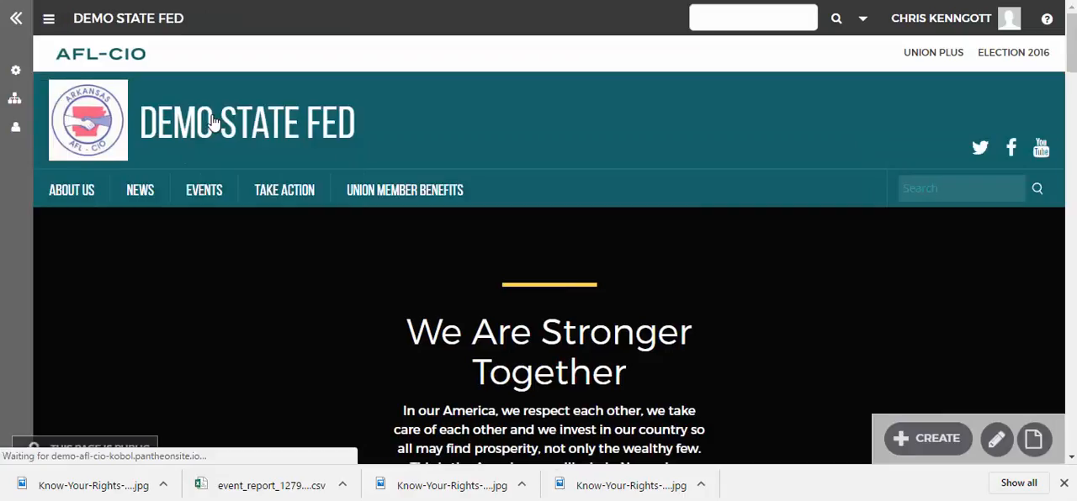
scroll(314, 296, "down", 10)
scroll(312, 296, "down", 3)
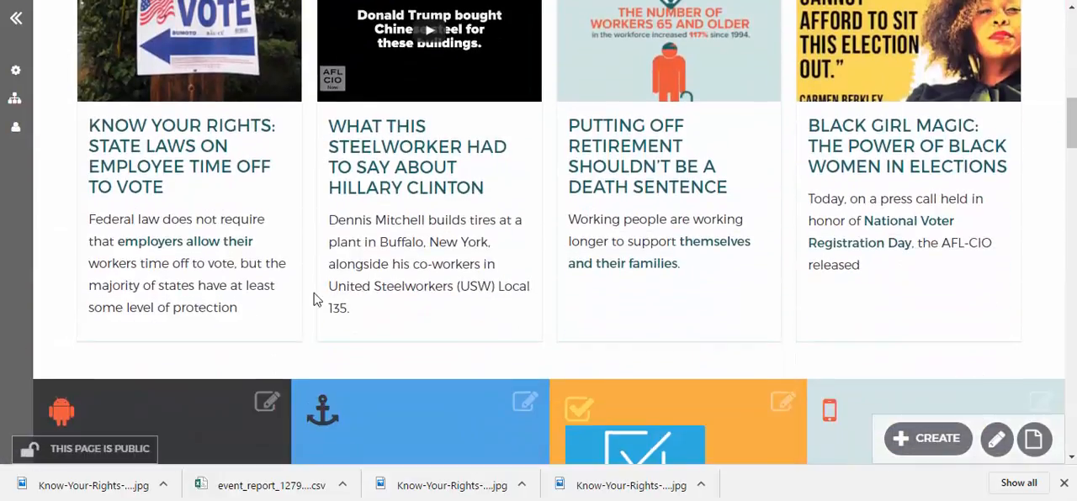
scroll(286, 210, "up", 4)
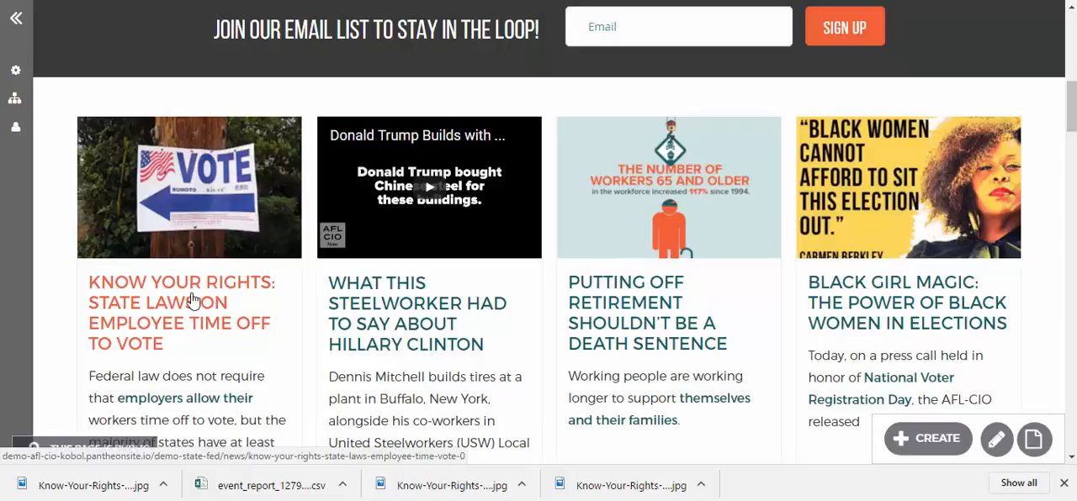
scroll(193, 300, "down", 1)
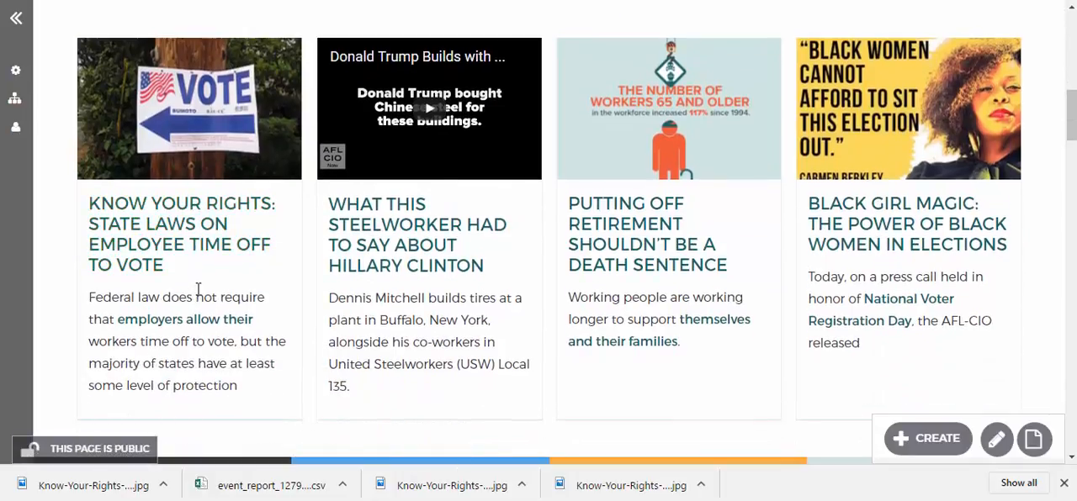
Open the What This Steelworker Had to Say About Hillary Clinton article and pin it to the top
left_click(349, 255)
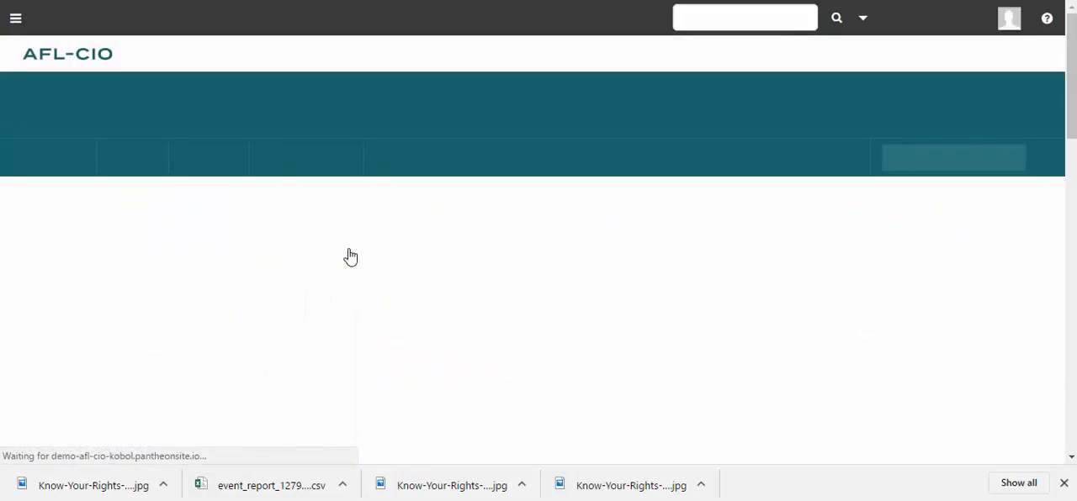
scroll(395, 290, "down", 15)
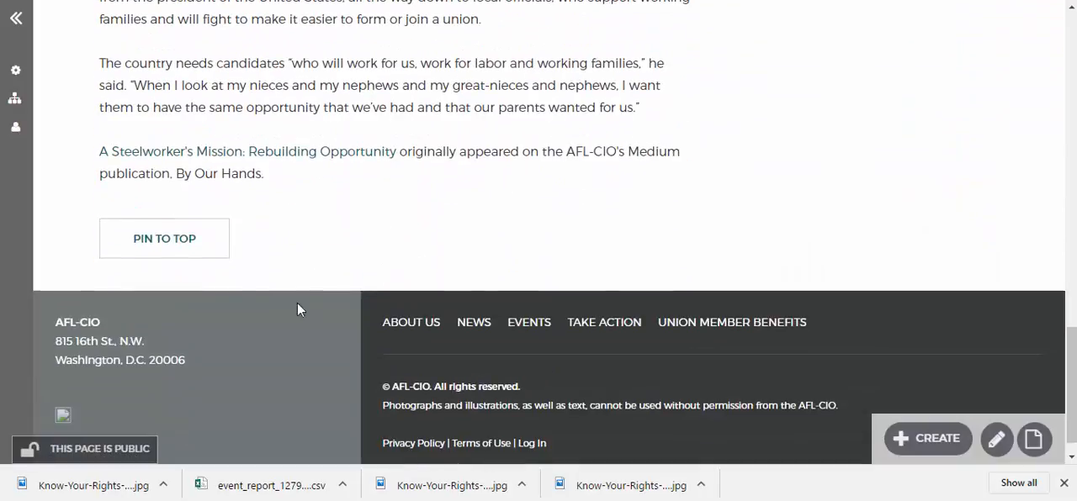
left_click(164, 239)
scroll(502, 221, "up", 15)
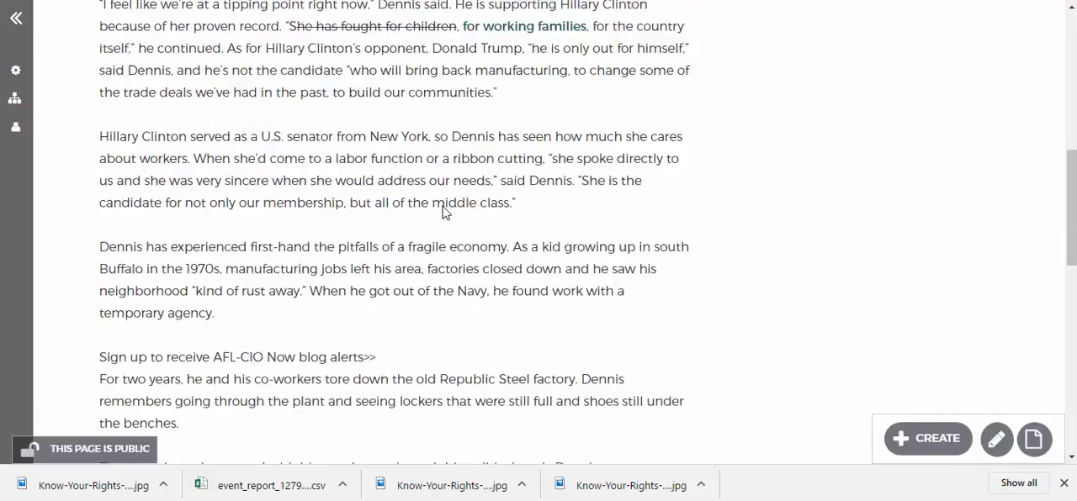
Return to the home page and examine the order of the news teasers and the content blocks below them
left_click(354, 142)
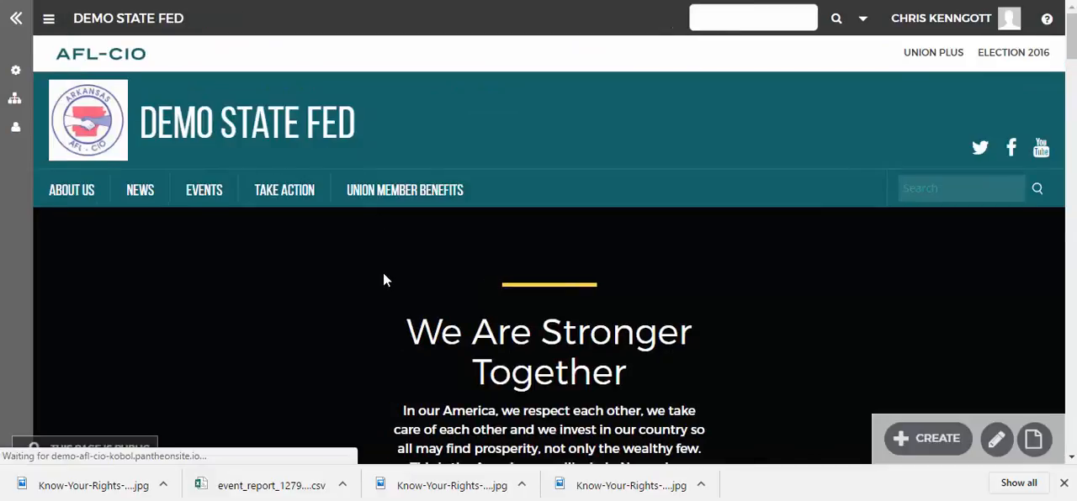
scroll(382, 277, "down", 5)
scroll(383, 287, "down", 5)
scroll(379, 168, "up", 3)
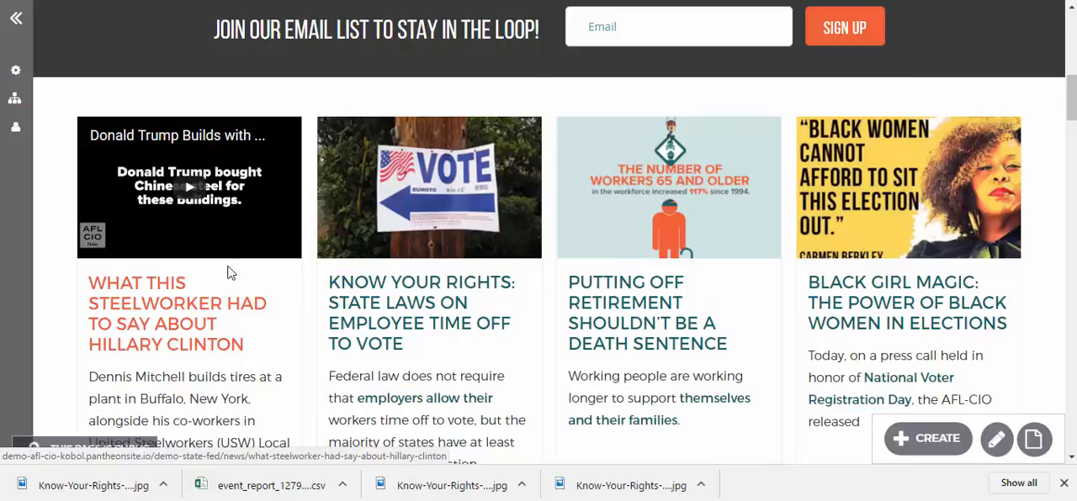
scroll(239, 269, "down", 9)
scroll(410, 289, "down", 2)
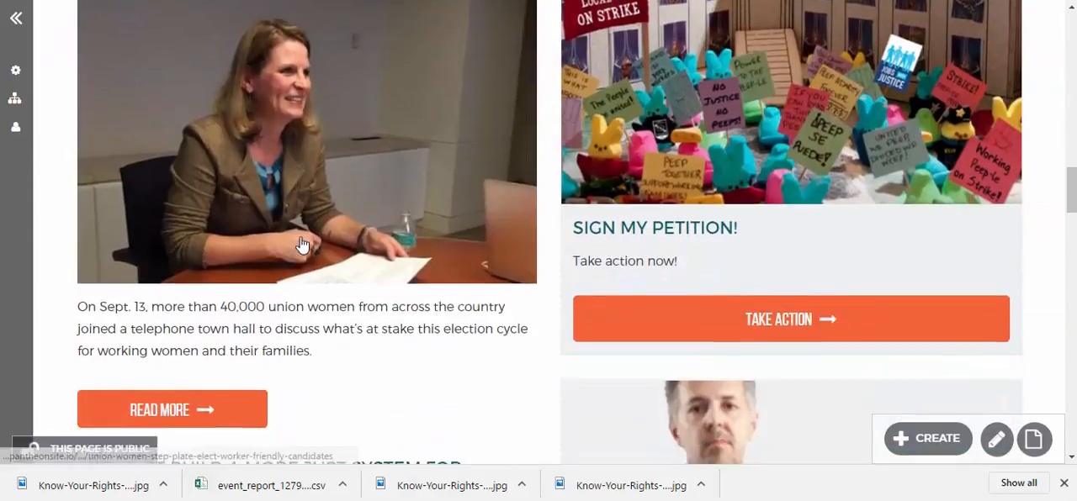
scroll(300, 243, "up", 10)
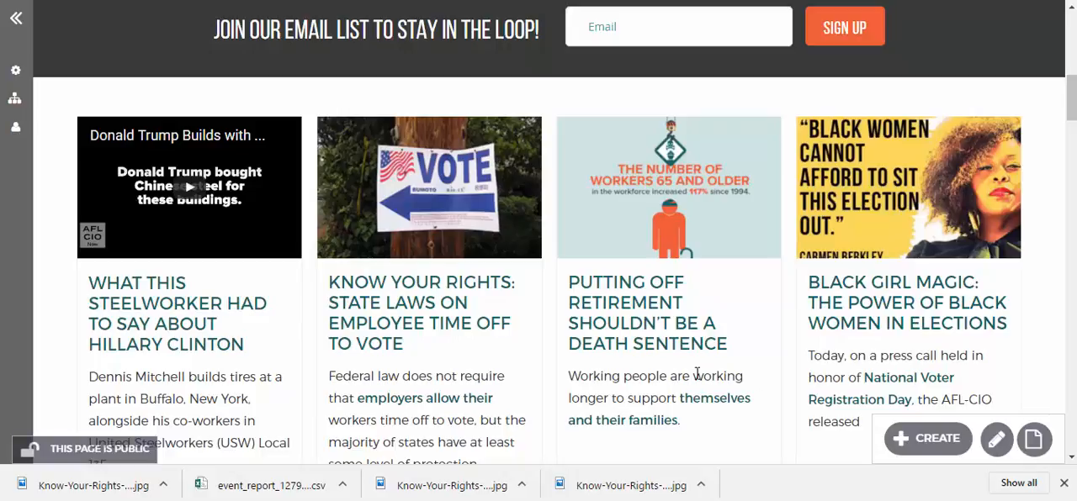
scroll(904, 355, "down", 15)
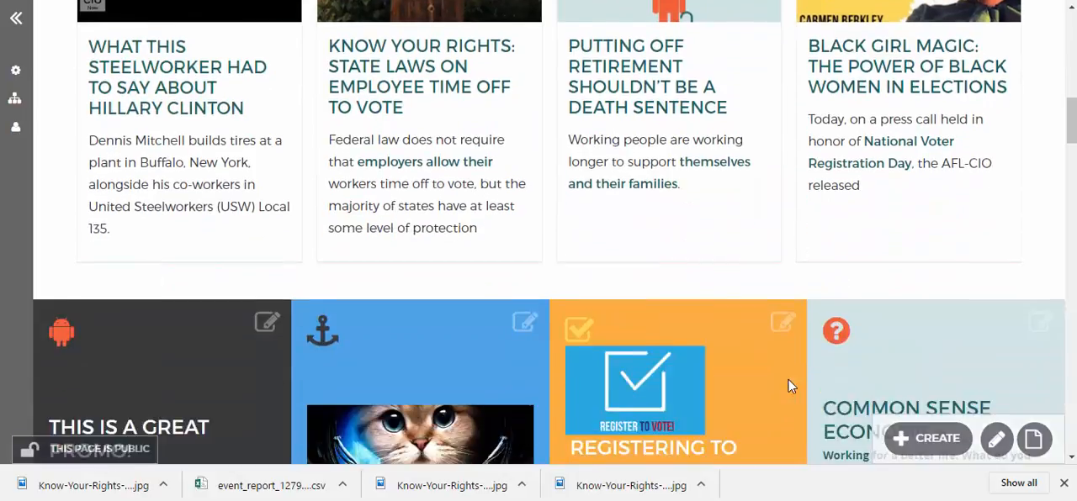
scroll(563, 416, "down", 12)
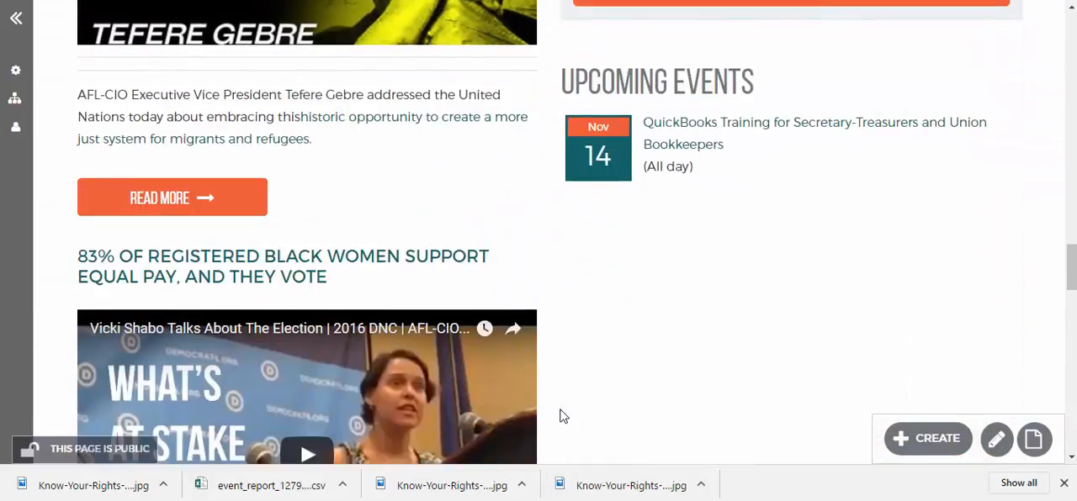
scroll(505, 286, "up", 11)
scroll(505, 286, "up", 15)
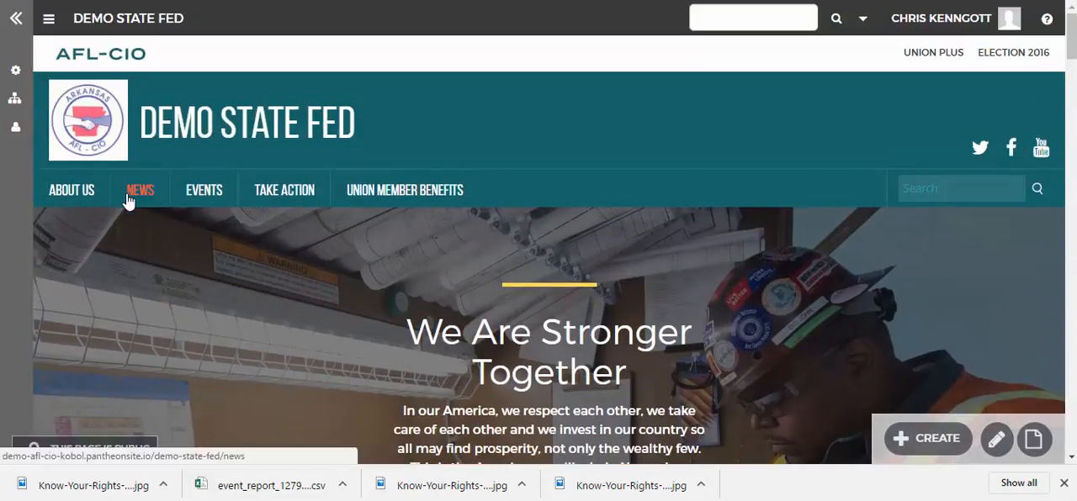
Open the site's News page and look through its article list down to the page links
left_click(128, 201)
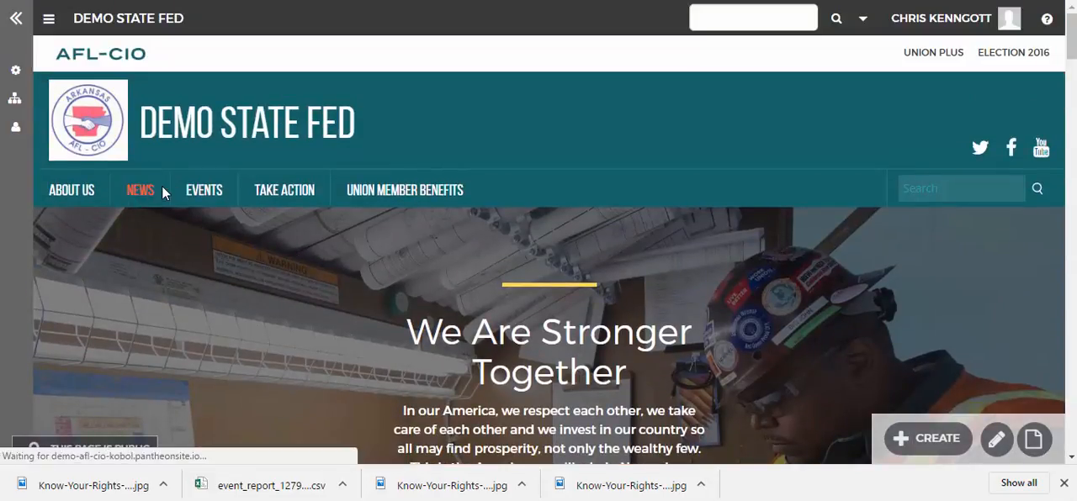
scroll(329, 311, "down", 3)
scroll(330, 313, "down", 20)
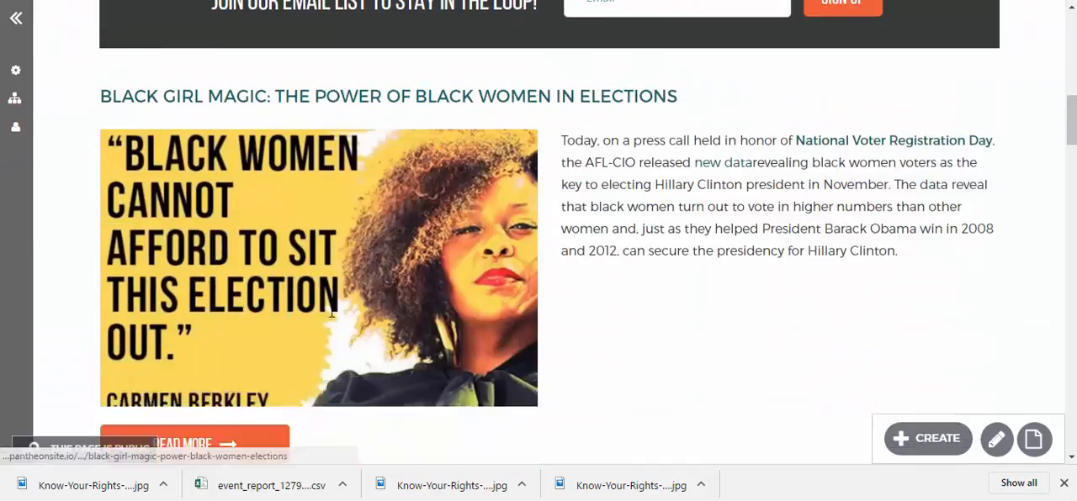
scroll(330, 319, "down", 15)
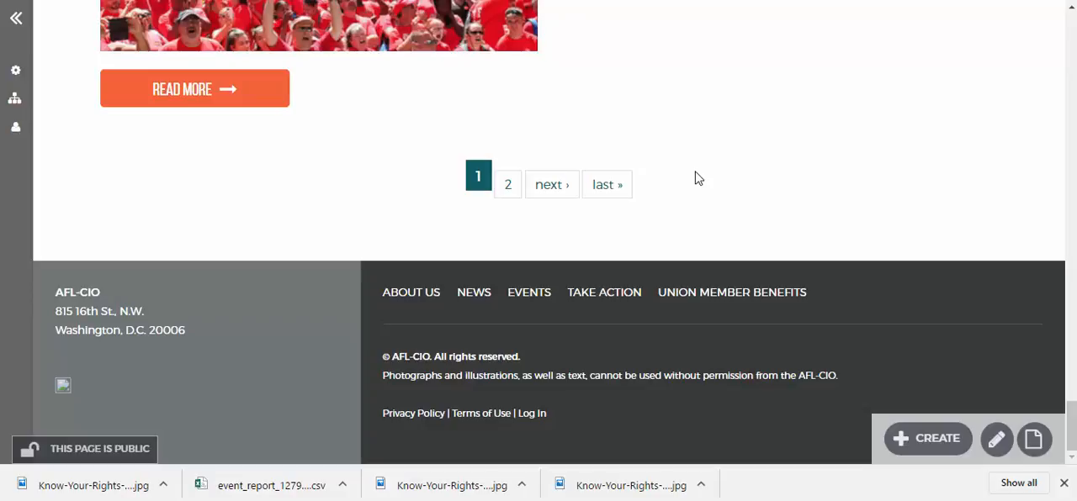
scroll(617, 175, "up", 15)
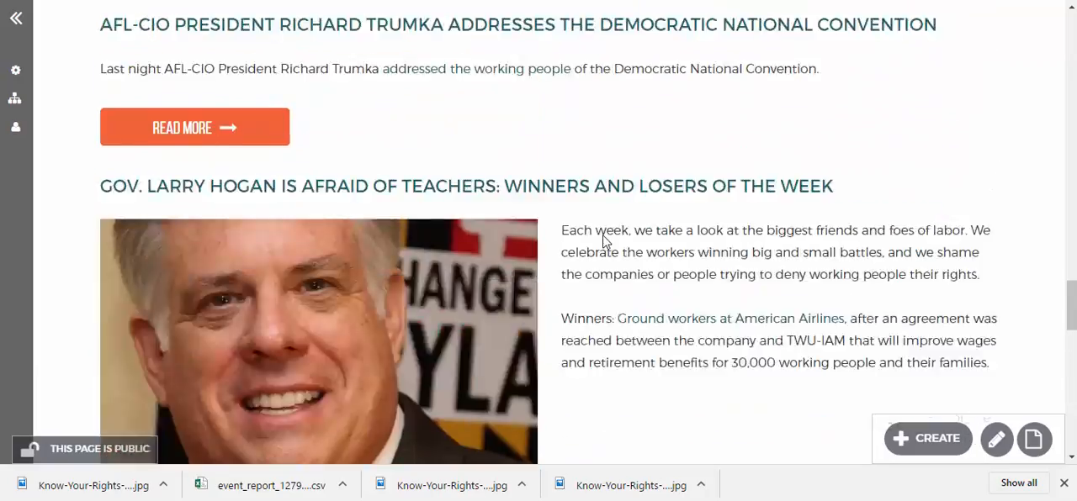
scroll(563, 231, "up", 15)
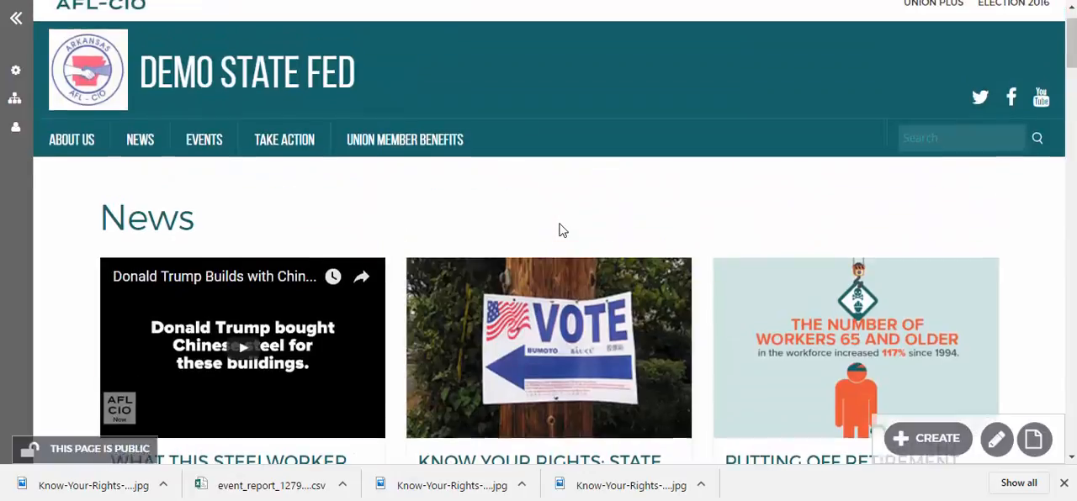
scroll(551, 233, "down", 2)
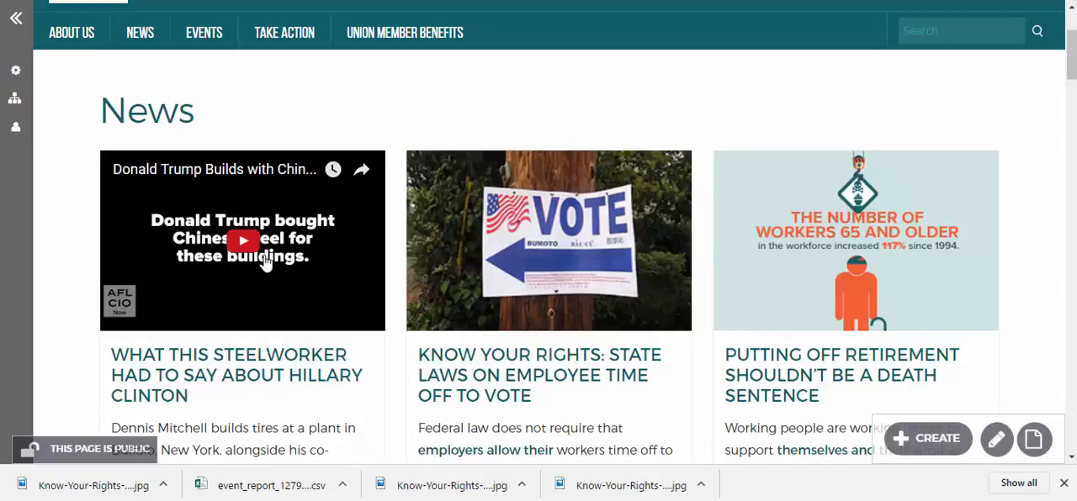
Open the What This Steelworker Had to Say article from the News page and try to unpin it
left_click(217, 369)
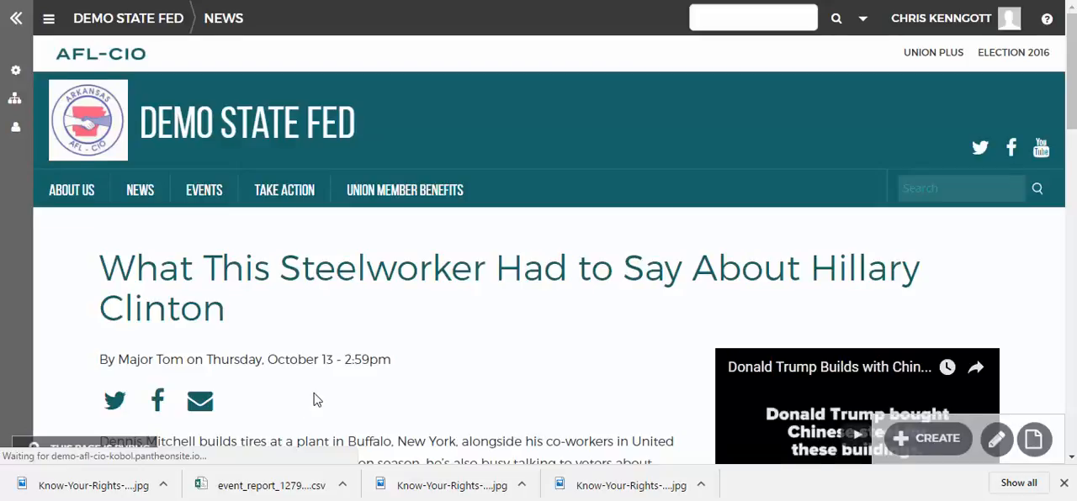
scroll(286, 396, "down", 15)
scroll(312, 399, "down", 3)
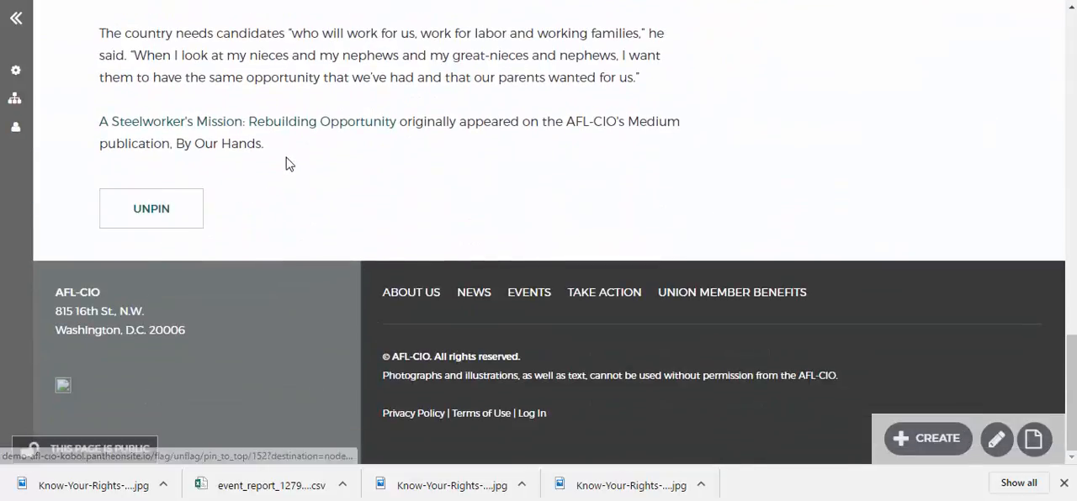
left_click(150, 217)
left_click(185, 220)
scroll(481, 239, "up", 20)
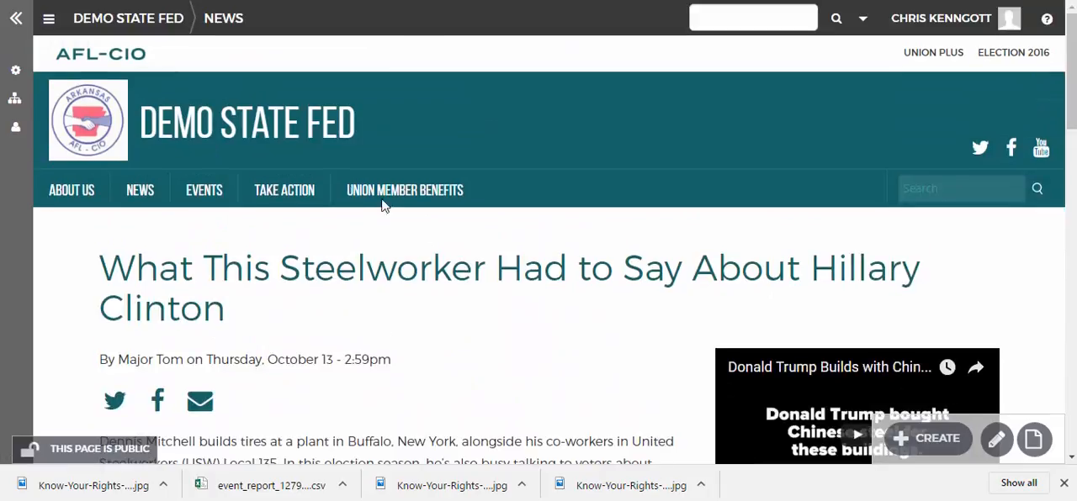
Return to the home page and open the Know Your Rights: State Laws on Employee Time Off to Vote article
left_click(337, 128)
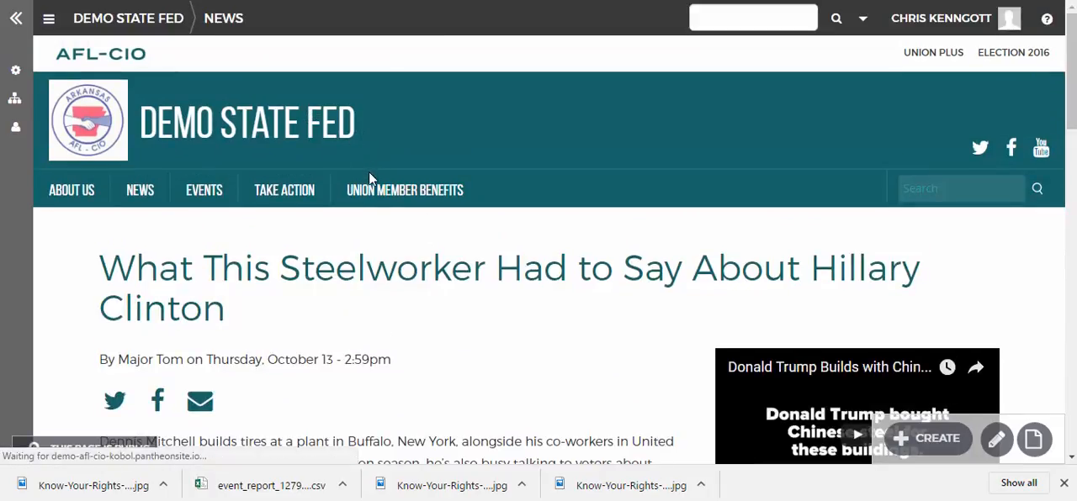
scroll(396, 330, "down", 10)
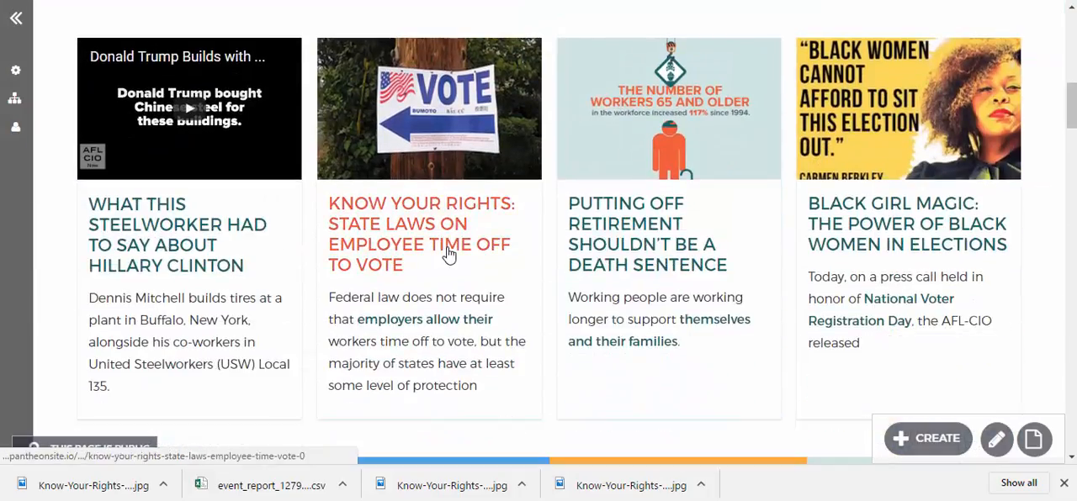
left_click(449, 253)
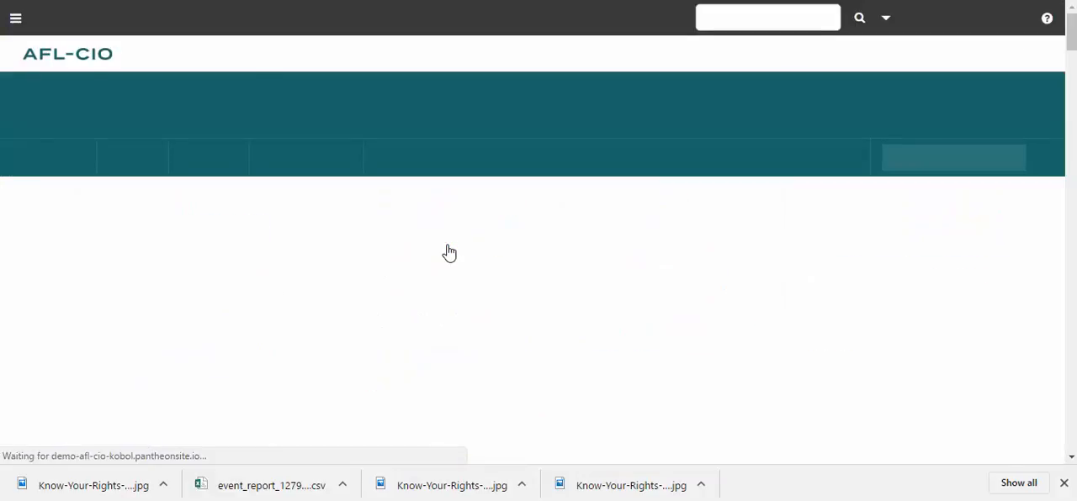
scroll(478, 296, "down", 3)
scroll(479, 290, "down", 3)
scroll(479, 286, "up", 3)
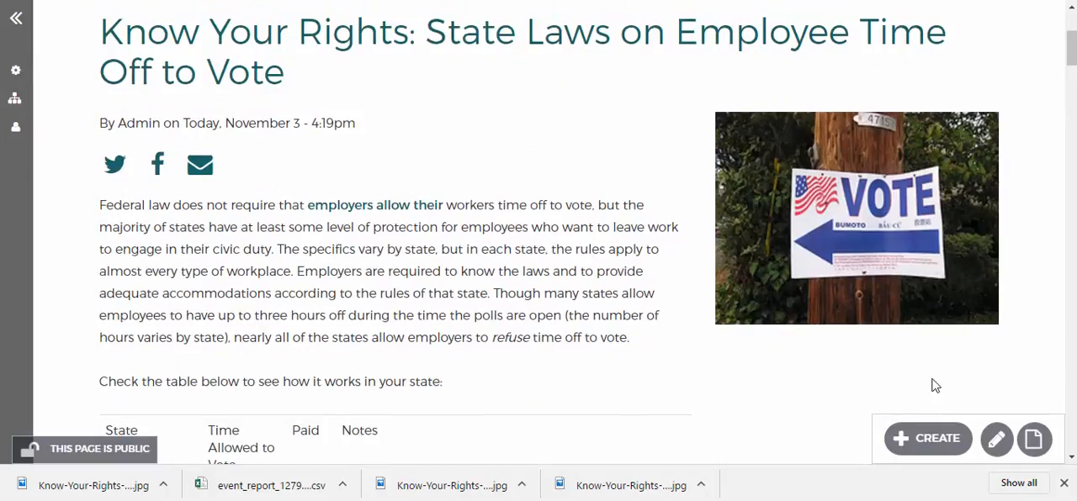
Open the Know Your Rights article for editing and remove its featured image
left_click(998, 441)
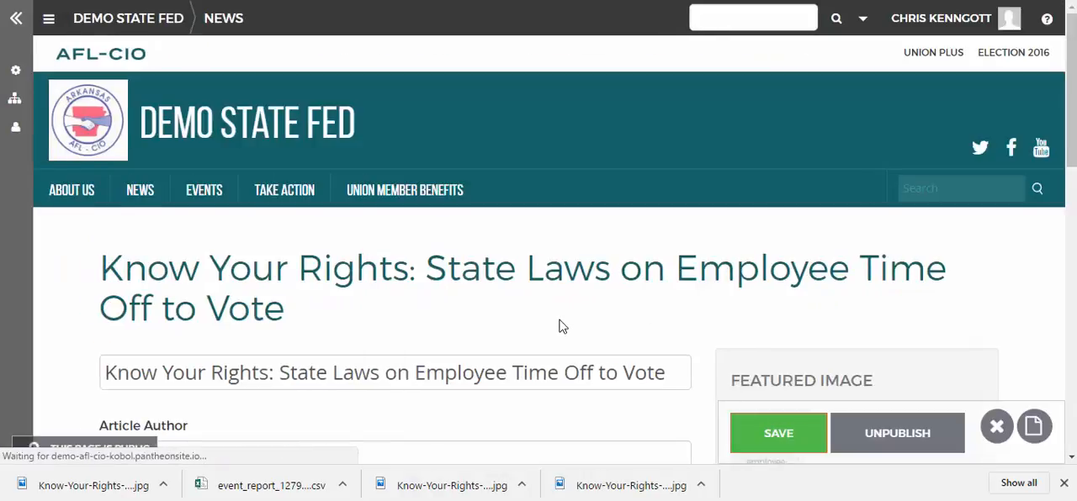
scroll(562, 327, "down", 3)
left_click(764, 269)
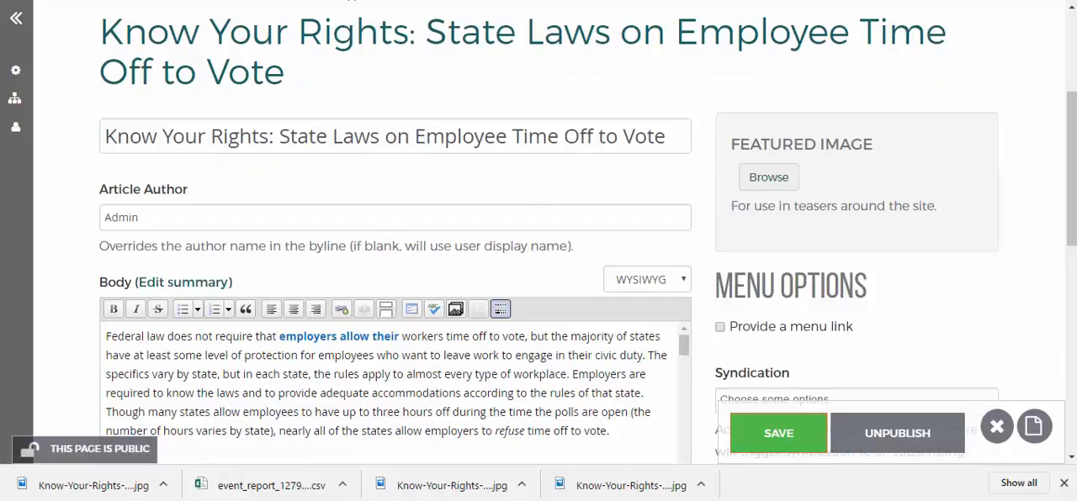
Open the AFL-CIO Now channel on YouTube in a new tab, open the Richard Trumka: The Case for Hillary Clinton video and pause it
key("ctrl+t")
type("you")
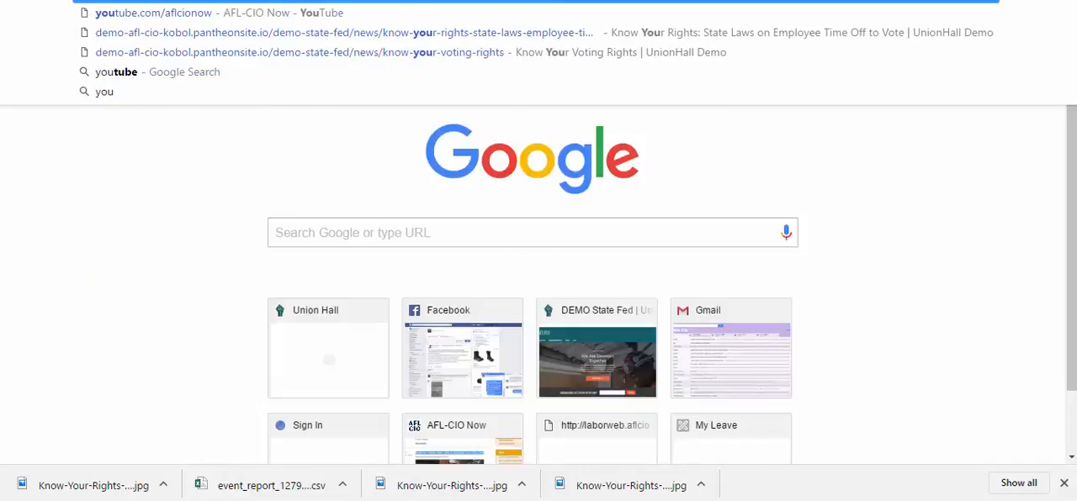
type("tube.com/afl")
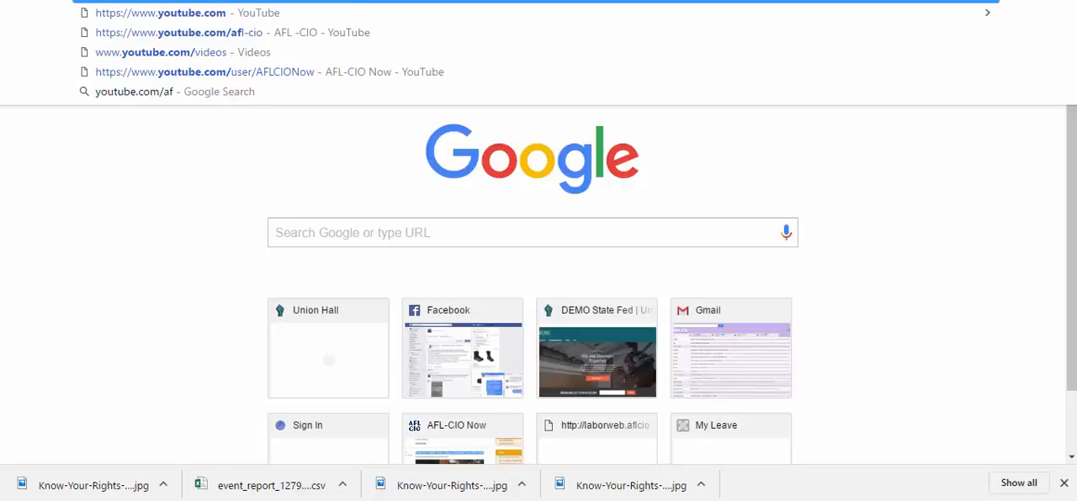
key("Return")
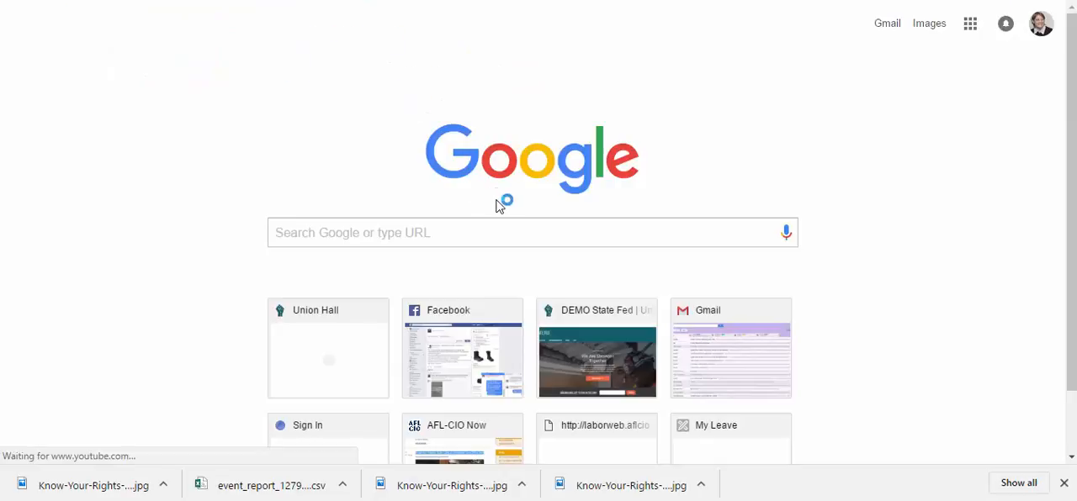
scroll(637, 210, "down", 3)
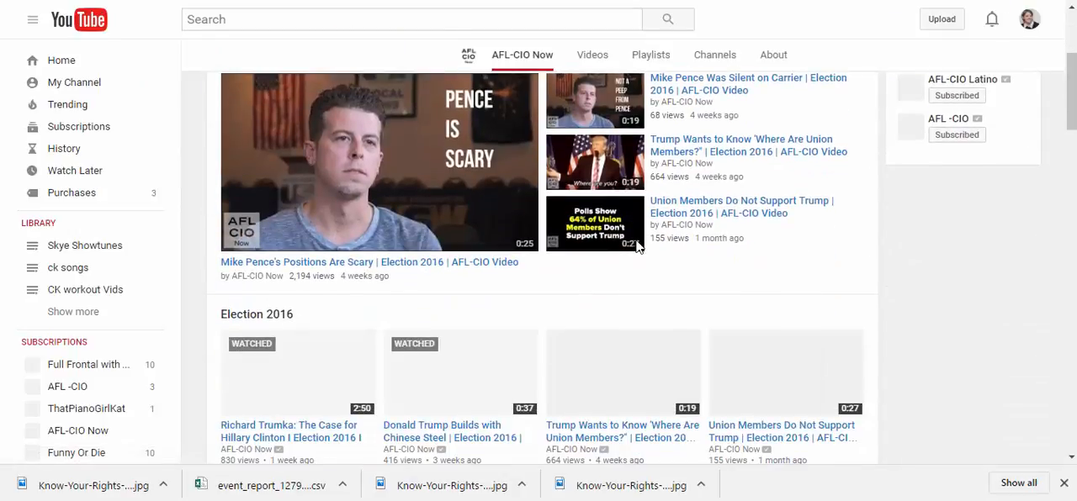
scroll(636, 244, "down", 3)
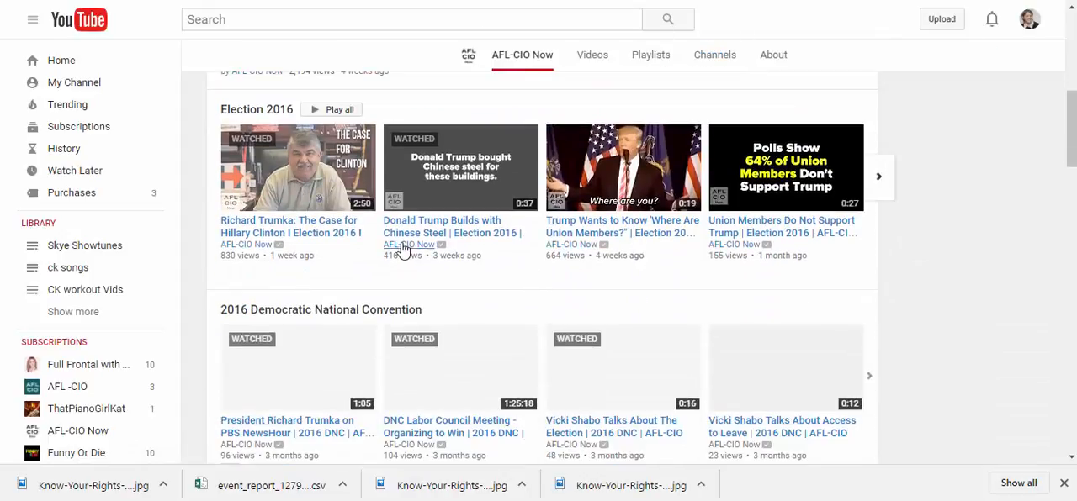
left_click(355, 228)
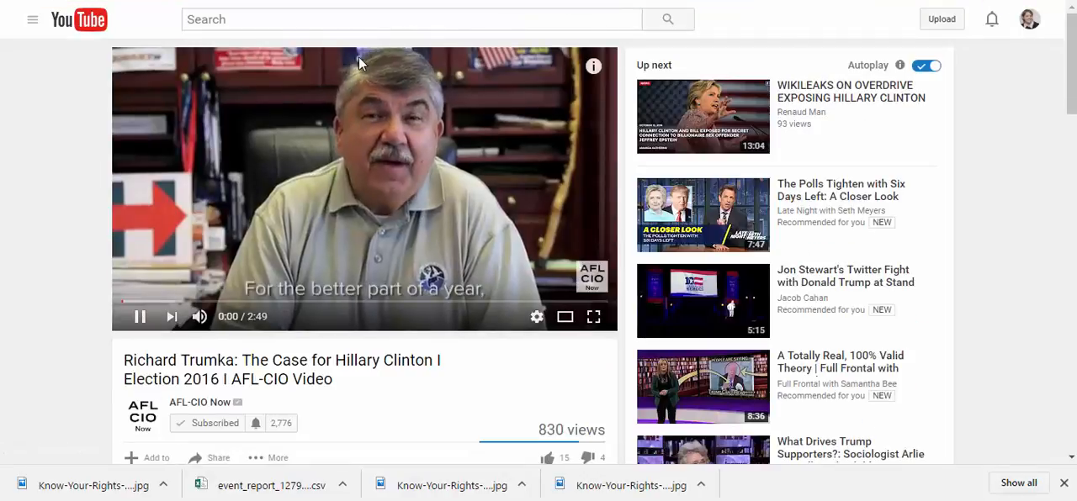
left_click(141, 318)
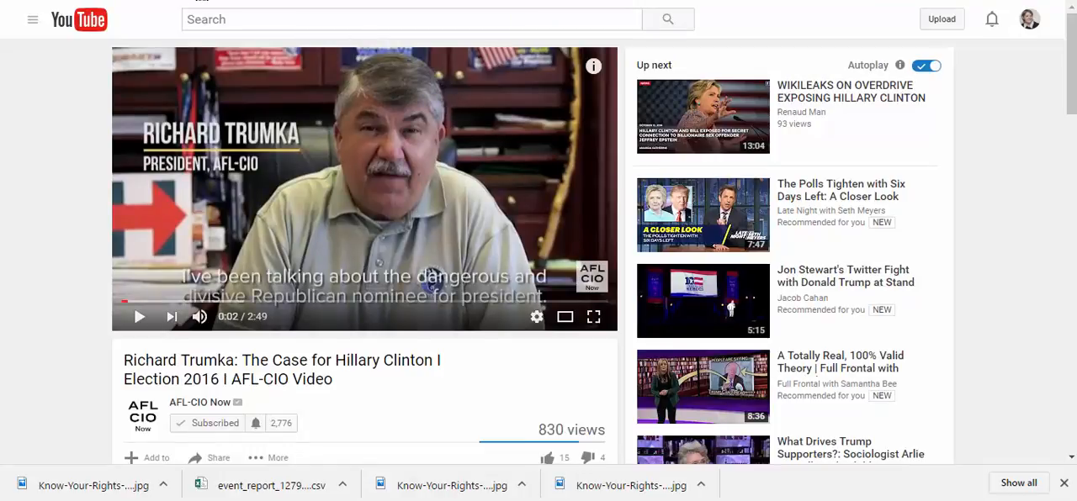
Copy the YouTube video's web address and return to the article being edited
right_click(212, 0)
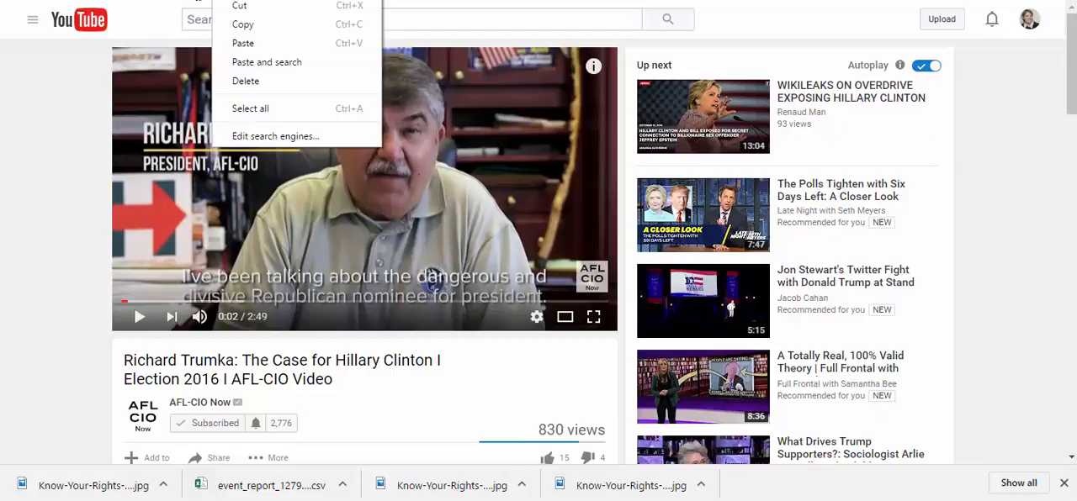
left_click(218, 31)
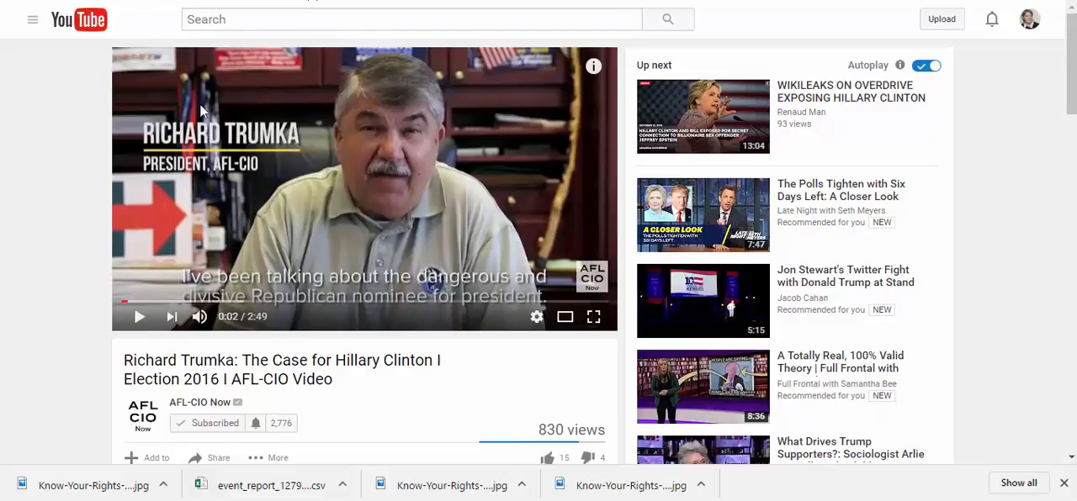
key("ctrl+Tab")
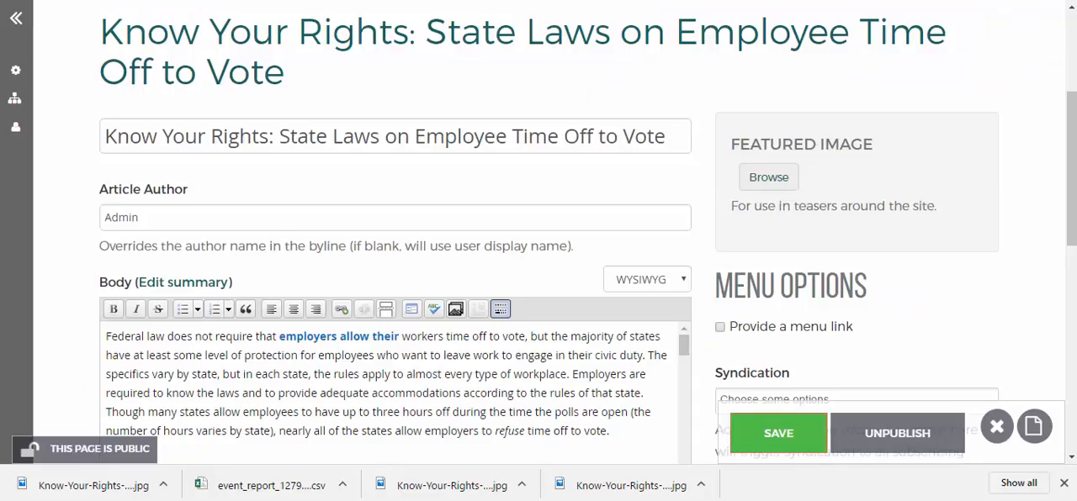
Add the copied YouTube address as the article's featured image from the web and save the article
left_click(765, 185)
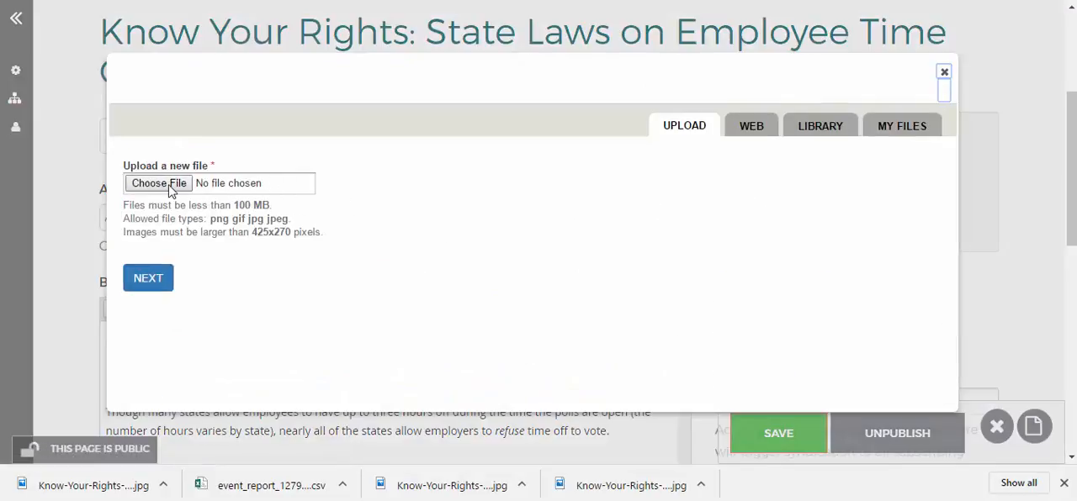
left_click(752, 133)
left_click(721, 178)
right_click(719, 190)
left_click(738, 286)
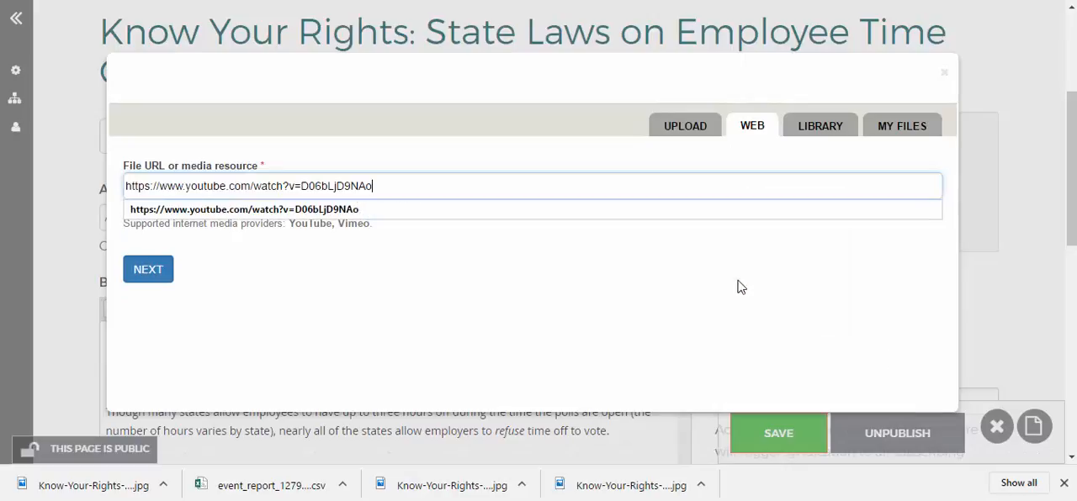
left_click(145, 272)
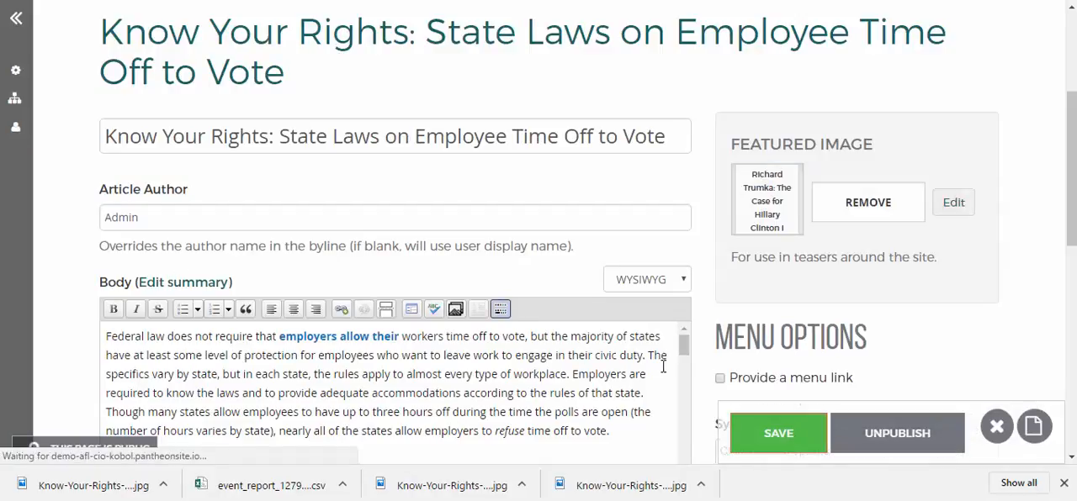
left_click(773, 431)
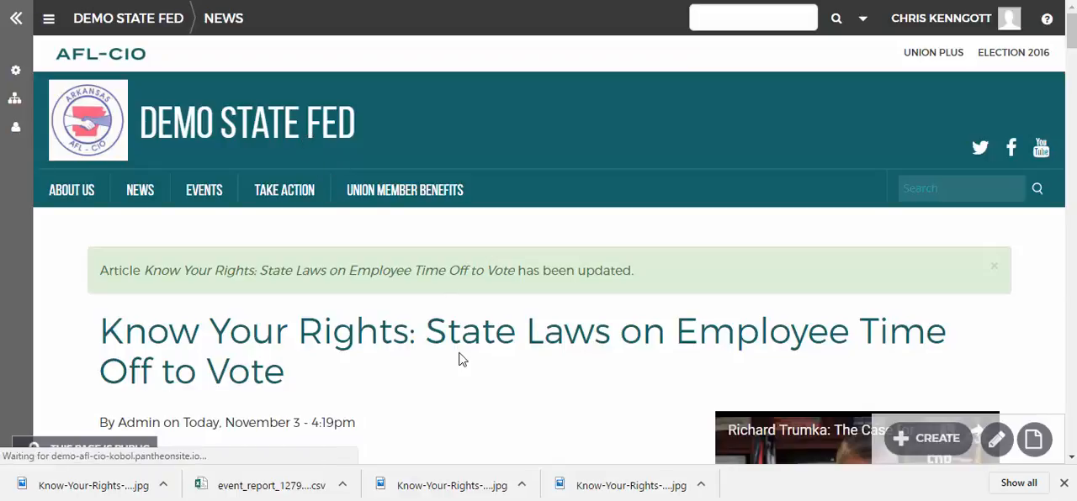
Go to the home page and play the video on the Know Your Rights article teaser to check it
scroll(459, 353, "down", 7)
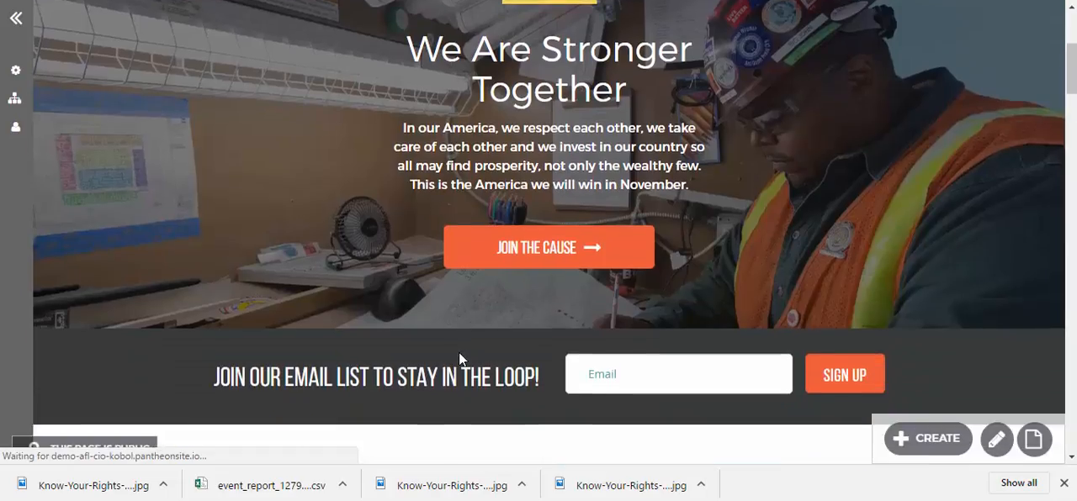
scroll(458, 357, "down", 2)
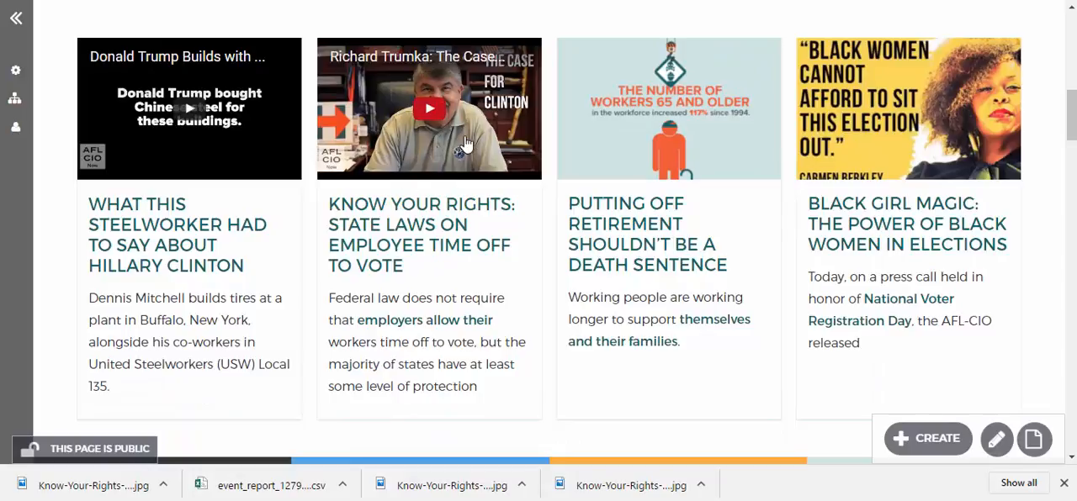
left_click(437, 102)
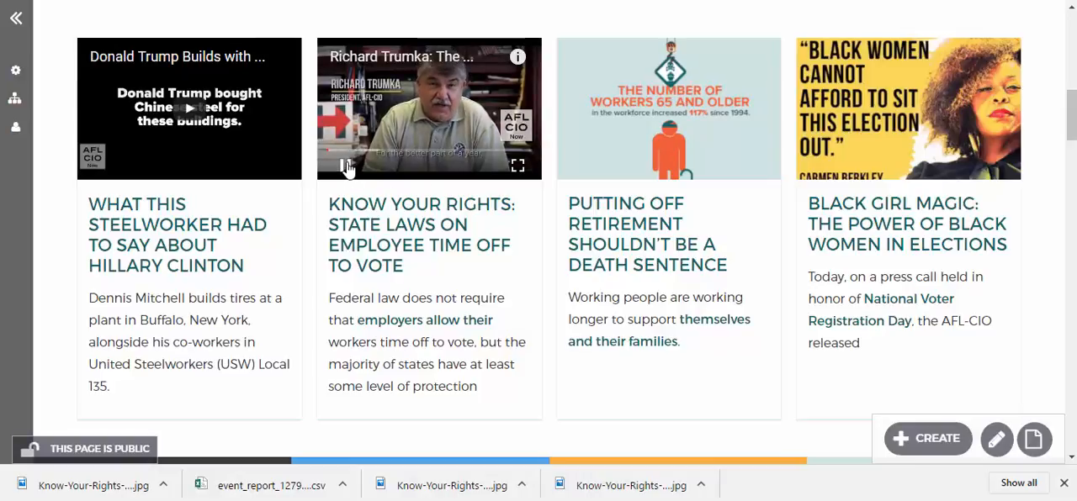
Open the Know Your Rights article from its teaser and look over the page with the embedded video
left_click(427, 251)
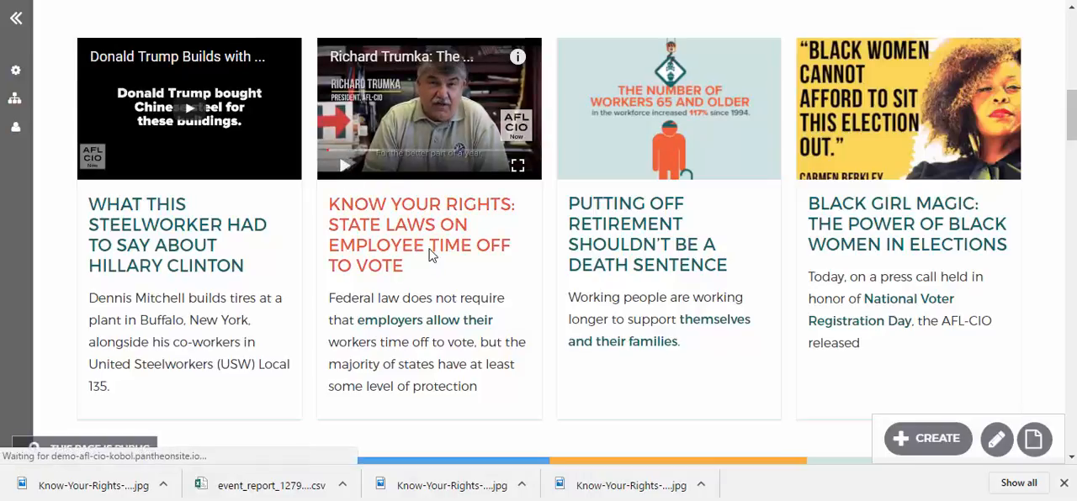
scroll(692, 317, "down", 3)
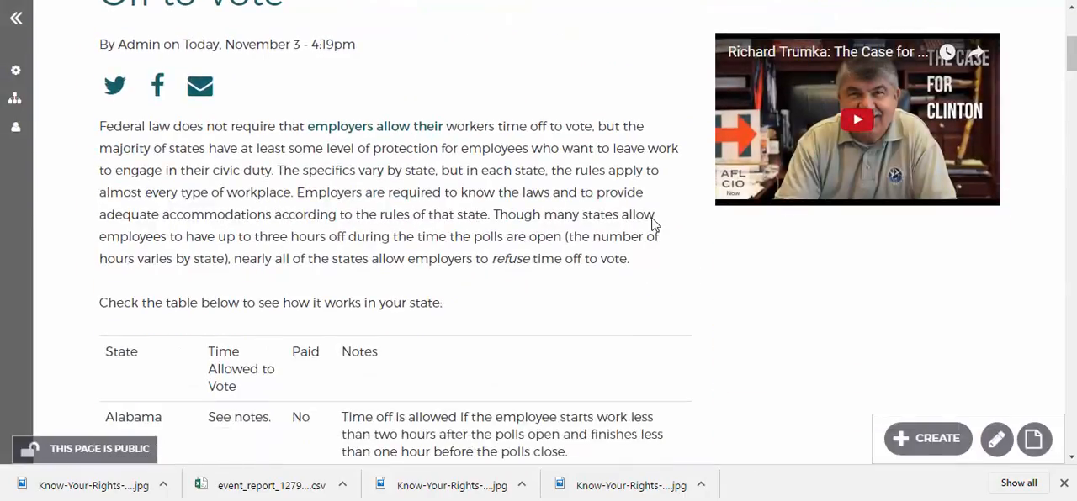
scroll(566, 338, "down", 5)
scroll(566, 338, "up", 8)
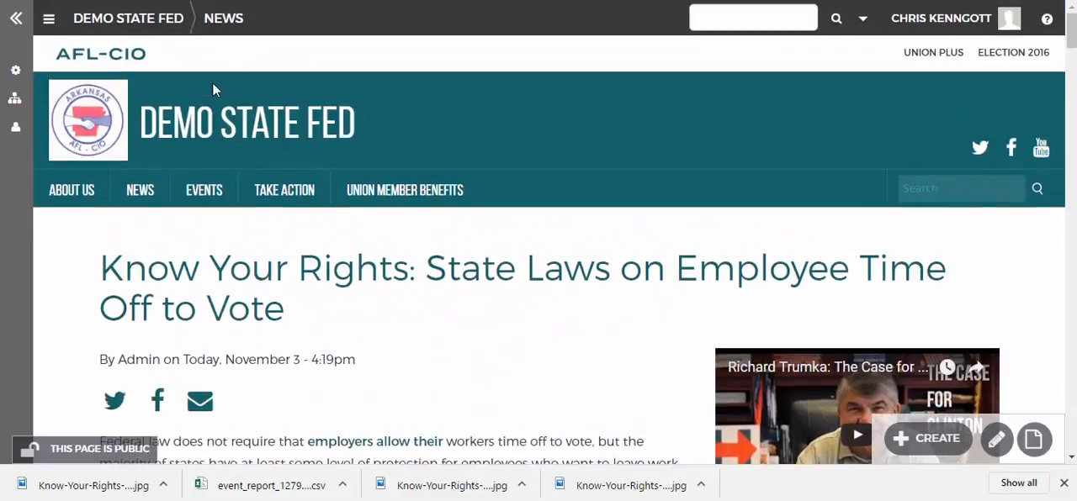
Return to the home page, reopen the Know Your Rights article and open it for editing at its featured image
left_click(210, 127)
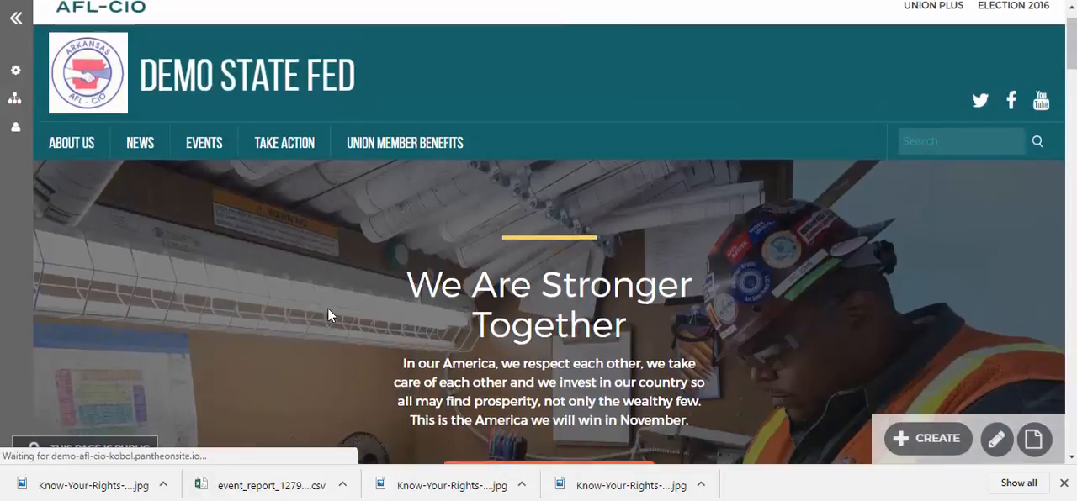
scroll(329, 310, "down", 3)
scroll(328, 314, "down", 4)
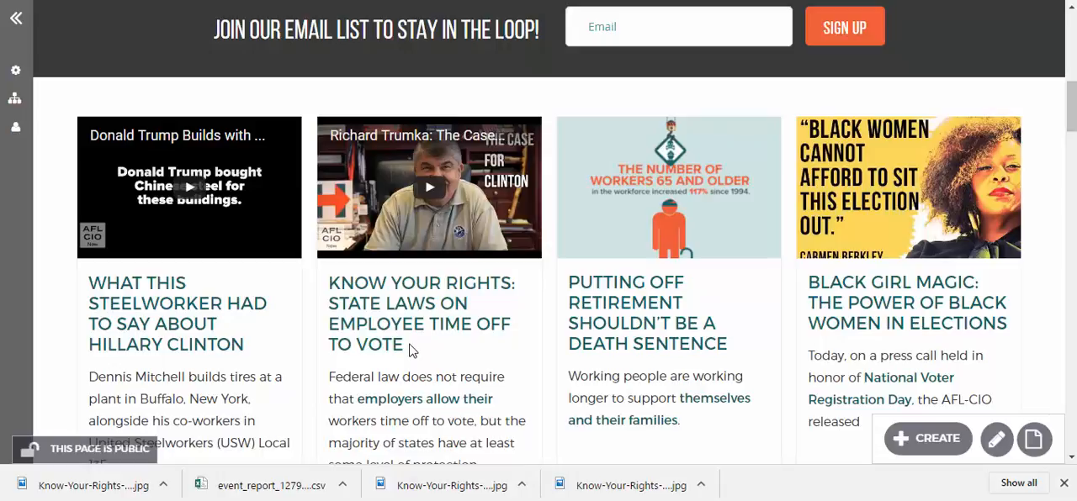
left_click(470, 337)
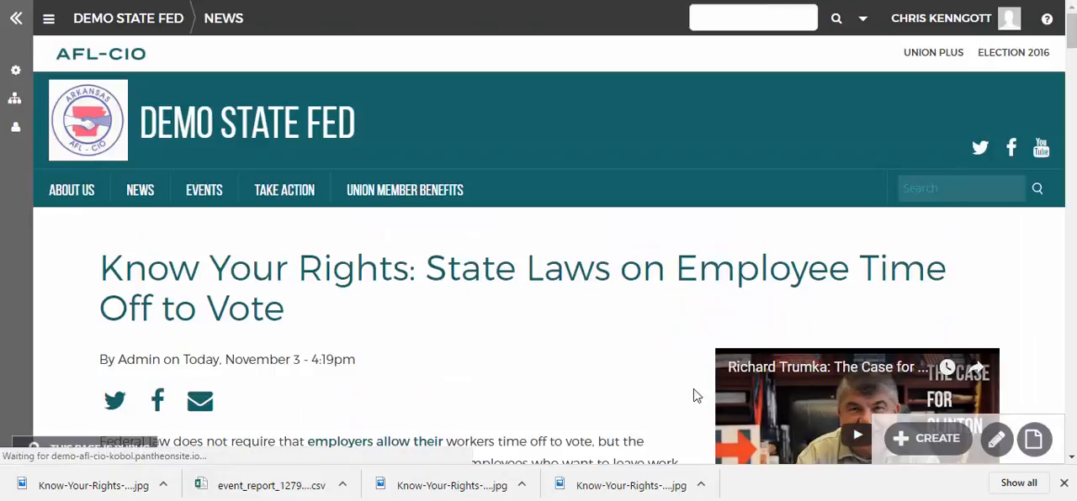
scroll(695, 395, "down", 3)
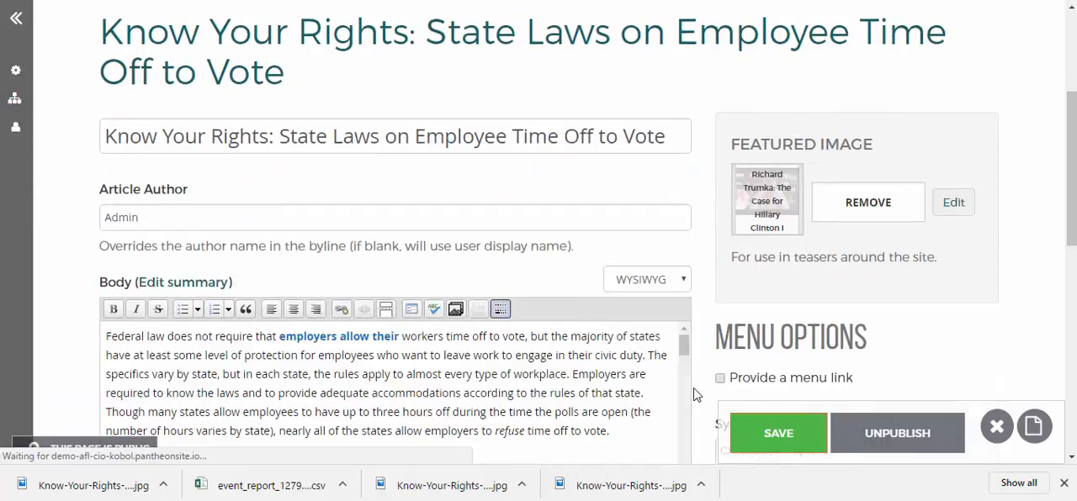
scroll(695, 394, "down", 2)
scroll(695, 394, "up", 3)
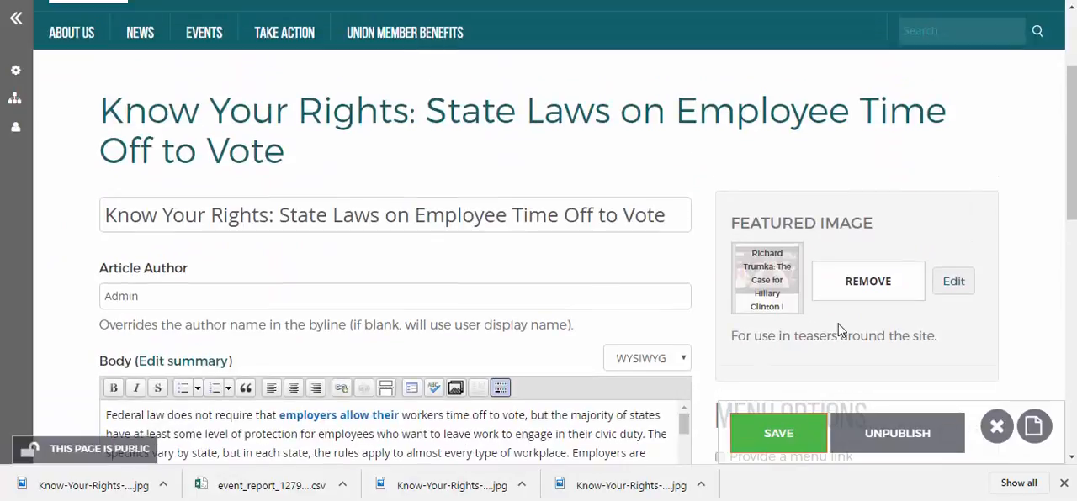
View the featured video's edit options, close them without changes and remove the video from the article's featured image
left_click(944, 284)
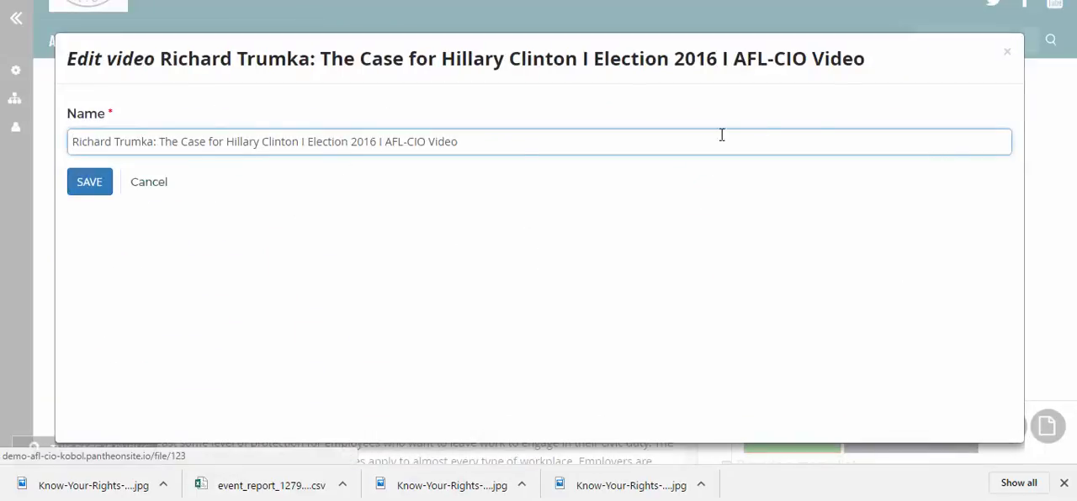
left_click(1006, 52)
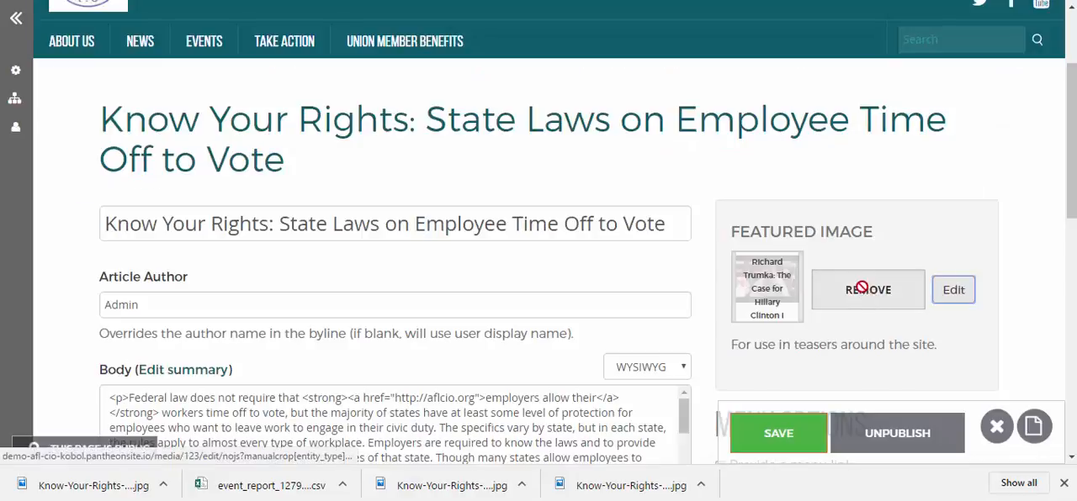
left_click(823, 301)
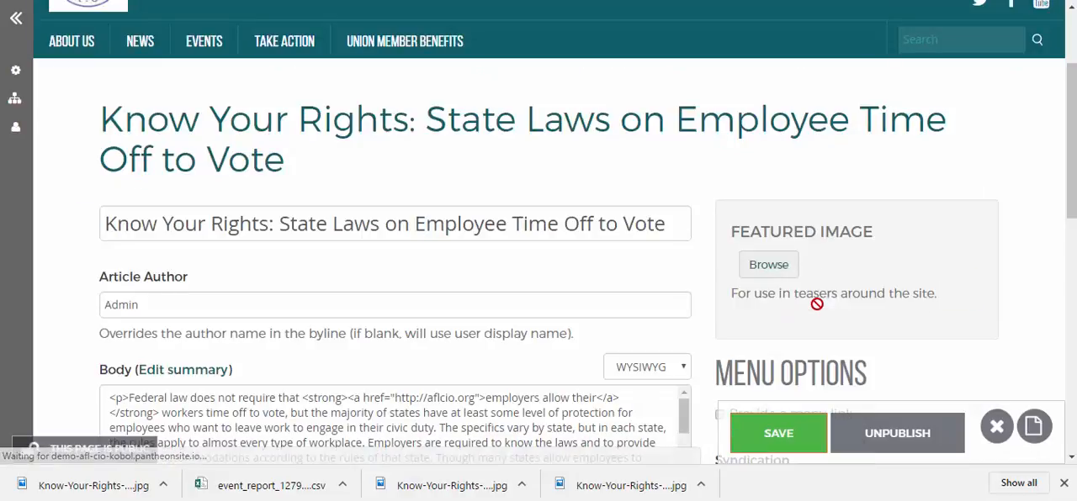
Browse the media library for a featured image, filtering the files by the Tier 1 Asset Library space
left_click(791, 269)
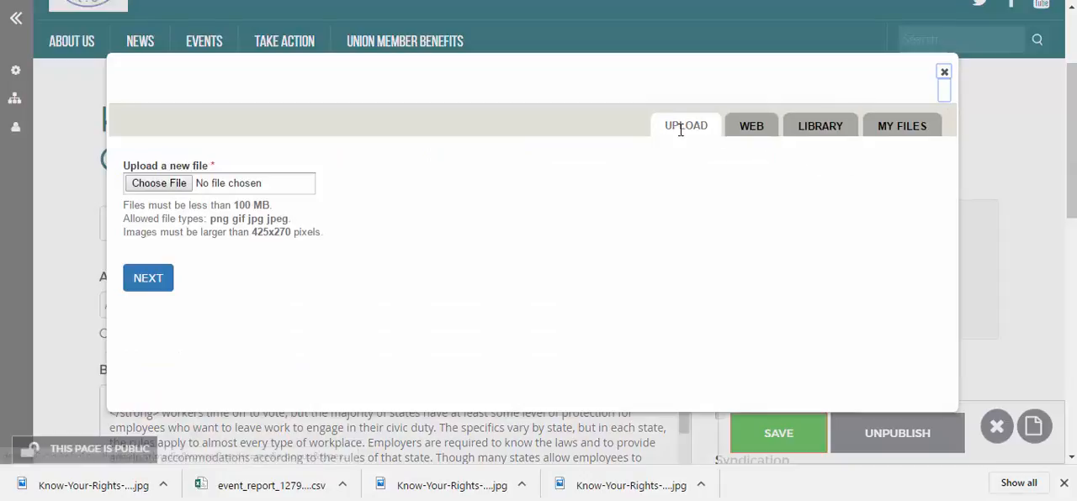
left_click(817, 126)
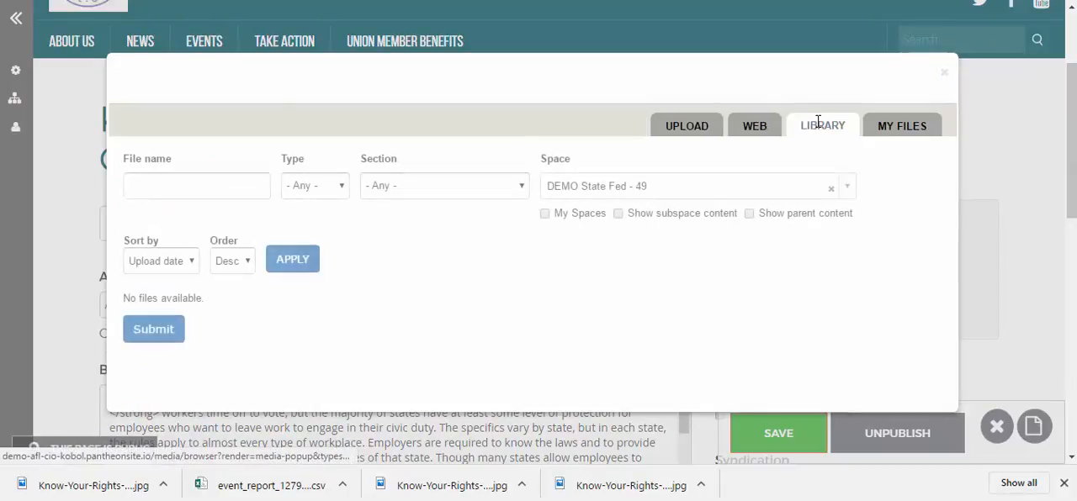
left_click(523, 188)
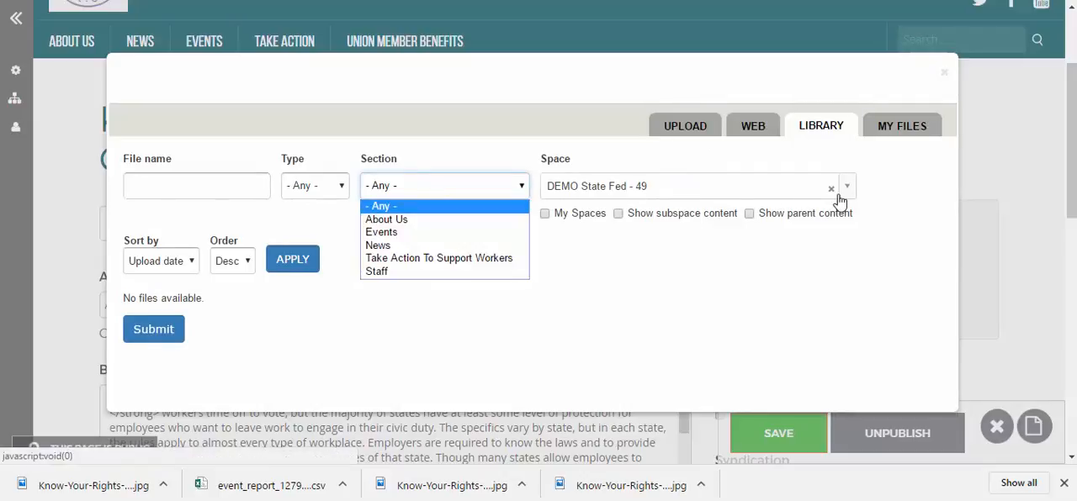
left_click(795, 193)
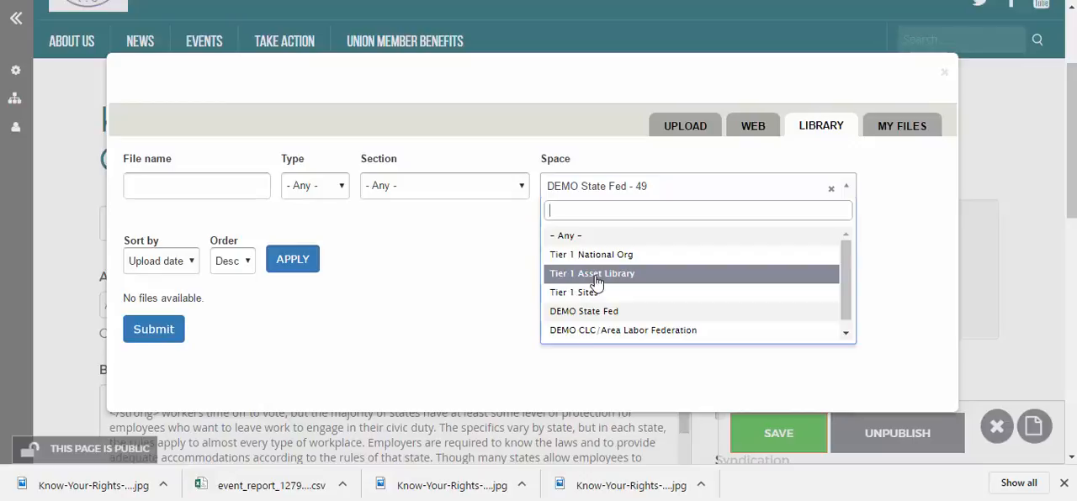
left_click(596, 277)
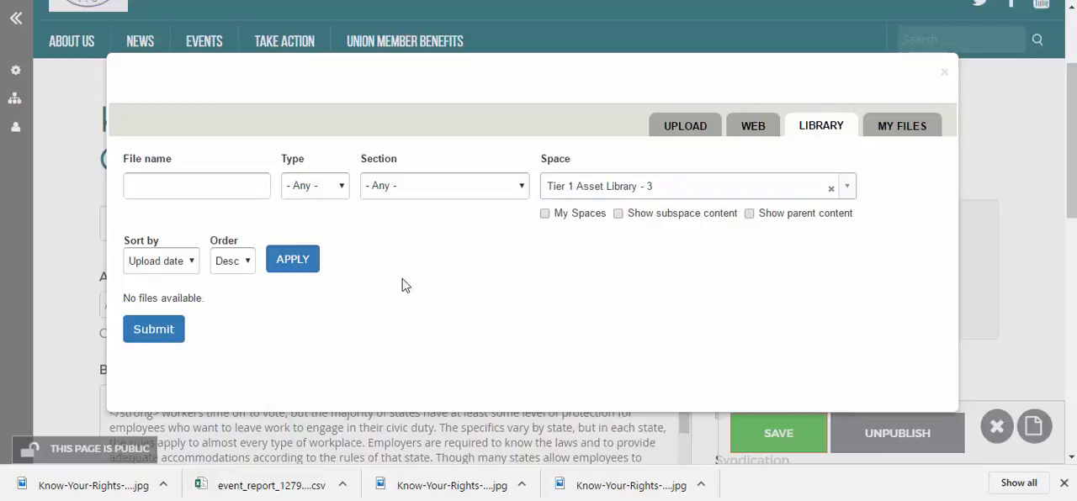
left_click(298, 267)
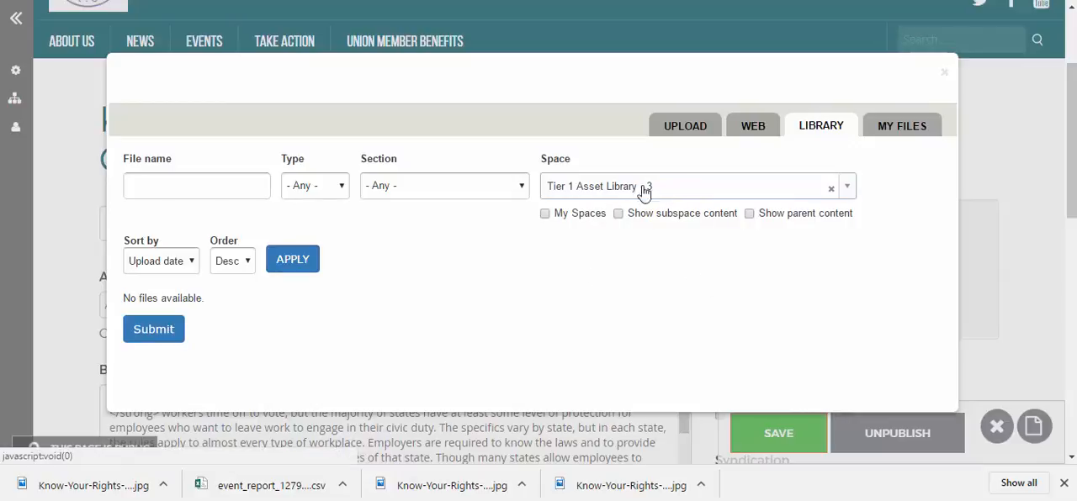
Choose the first know-your-rights-state-laws-on-employee-time-off-to-vote image from your own files as the article's featured image
left_click(898, 134)
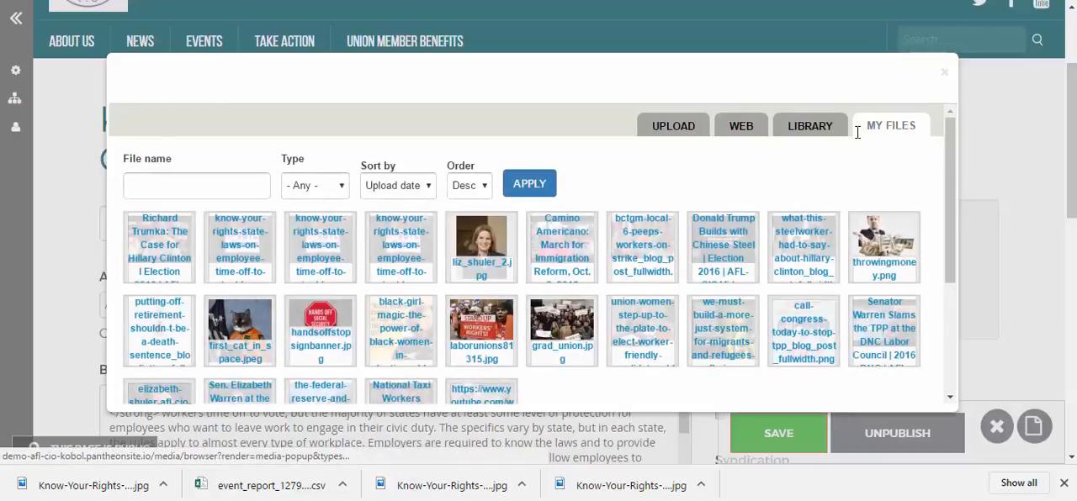
scroll(809, 303, "down", 2)
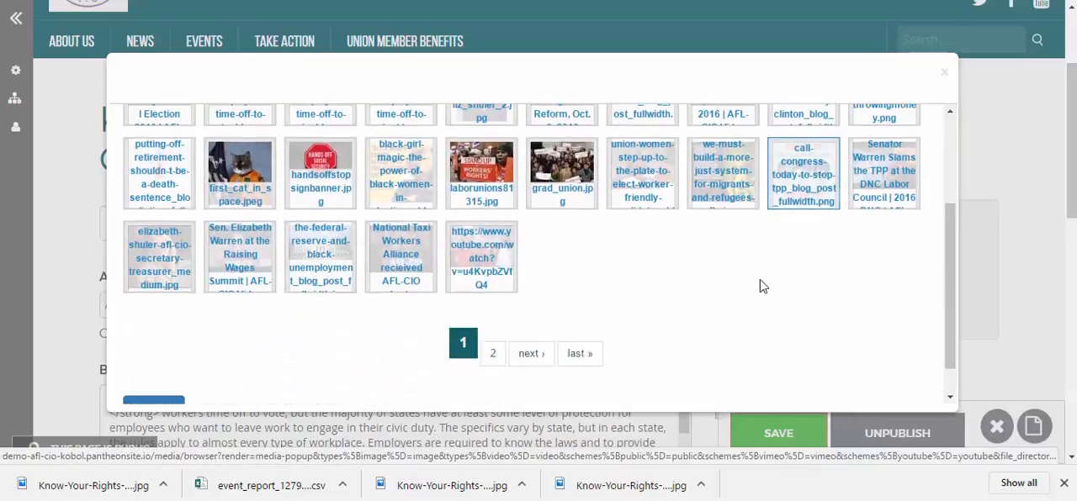
scroll(777, 347, "up", 3)
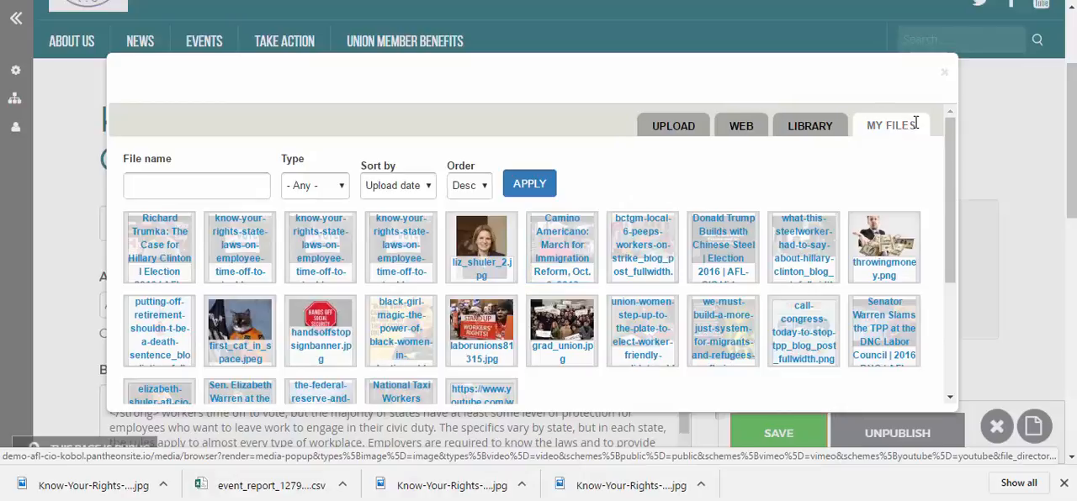
left_click(240, 244)
scroll(344, 258, "down", 3)
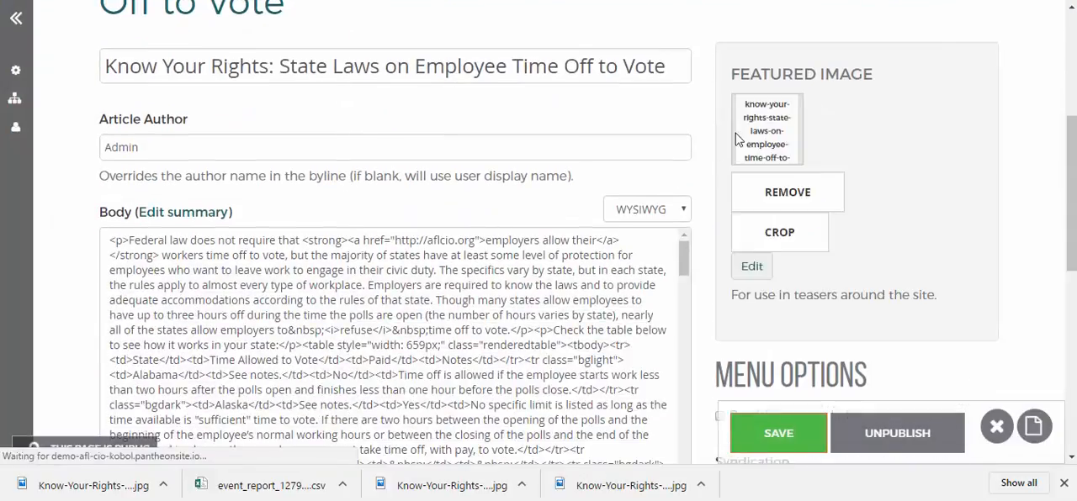
scroll(858, 210, "down", 1)
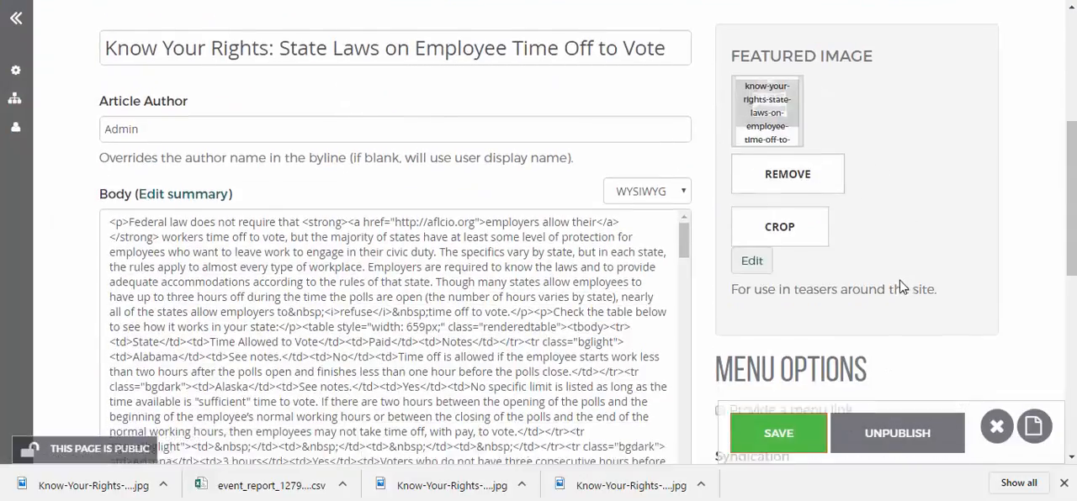
scroll(845, 220, "down", 2)
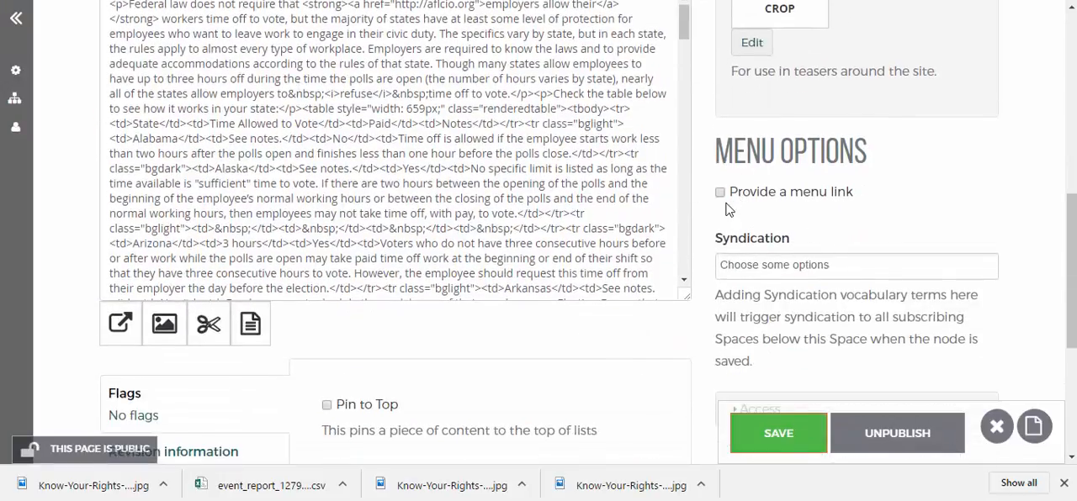
Check the text format choices for the article body and keep WYSIWYG
scroll(726, 209, "up", 3)
left_click(652, 208)
left_click(641, 224)
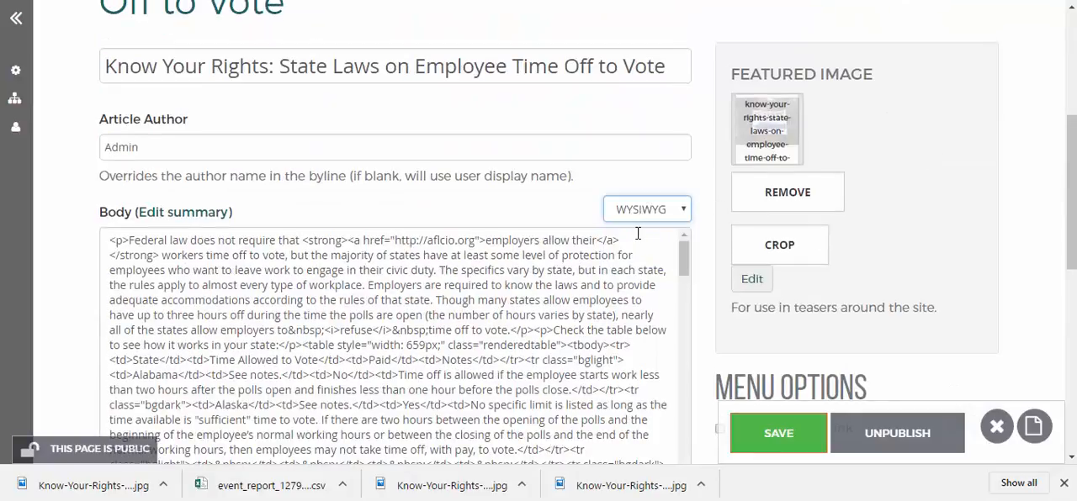
left_click(266, 70)
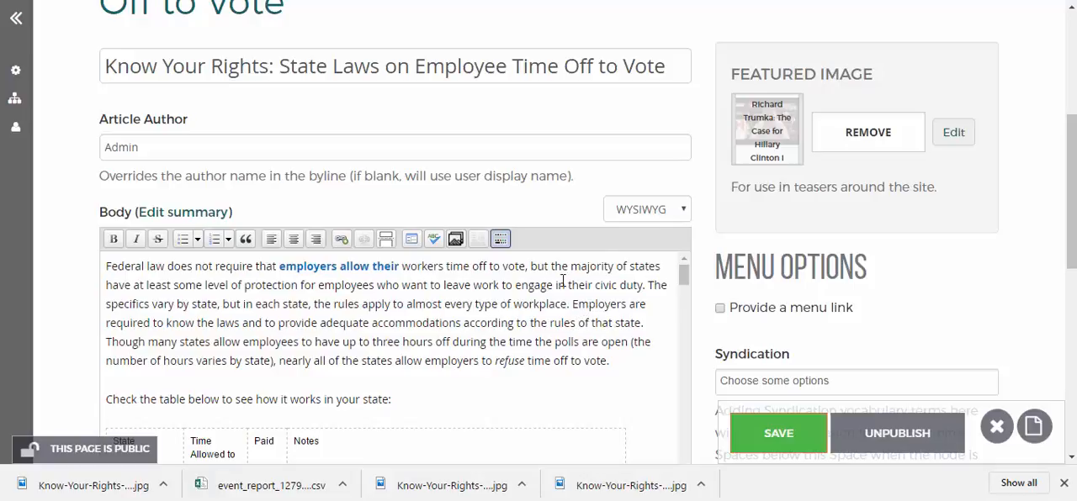
left_click(664, 217)
left_click(657, 235)
left_click(661, 219)
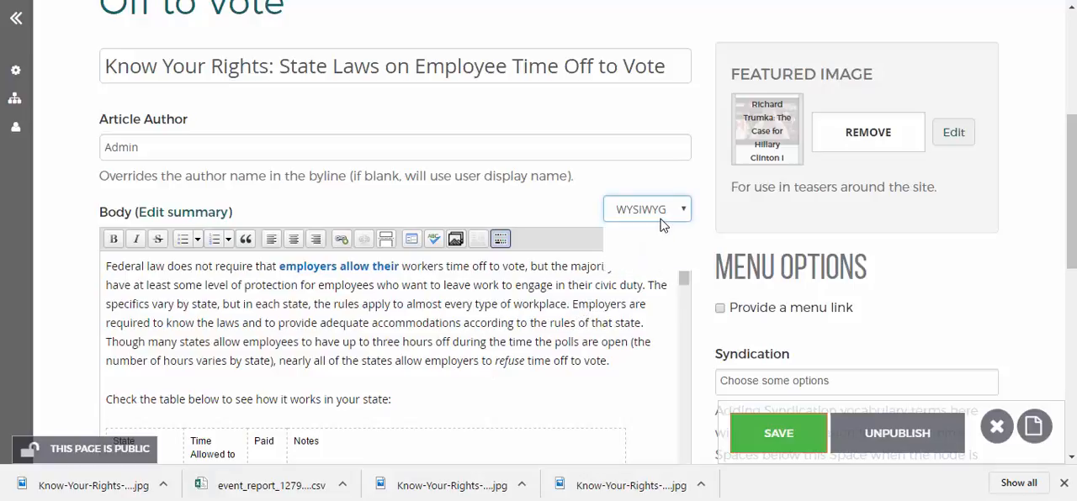
left_click(838, 346)
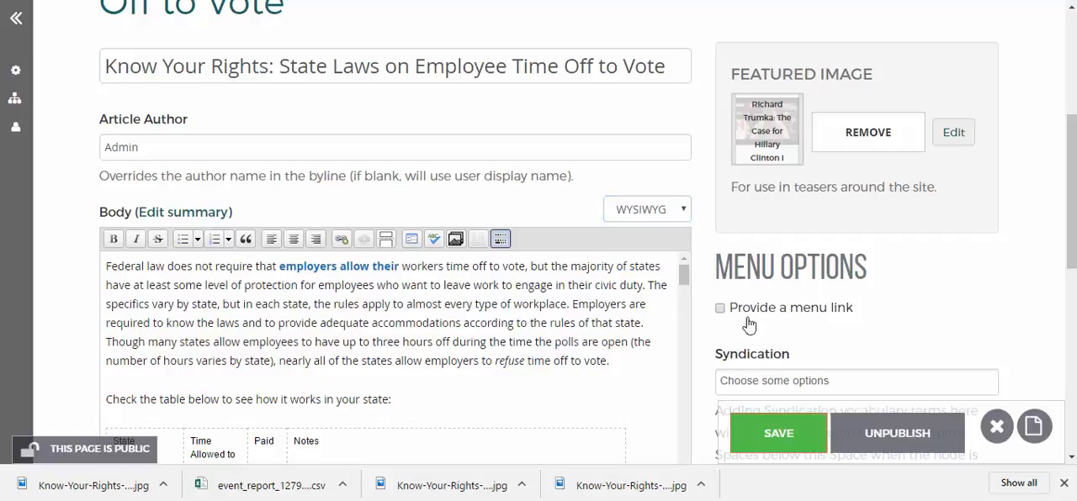
Provide a menu link for the article in the group menu and save the article
left_click(720, 310)
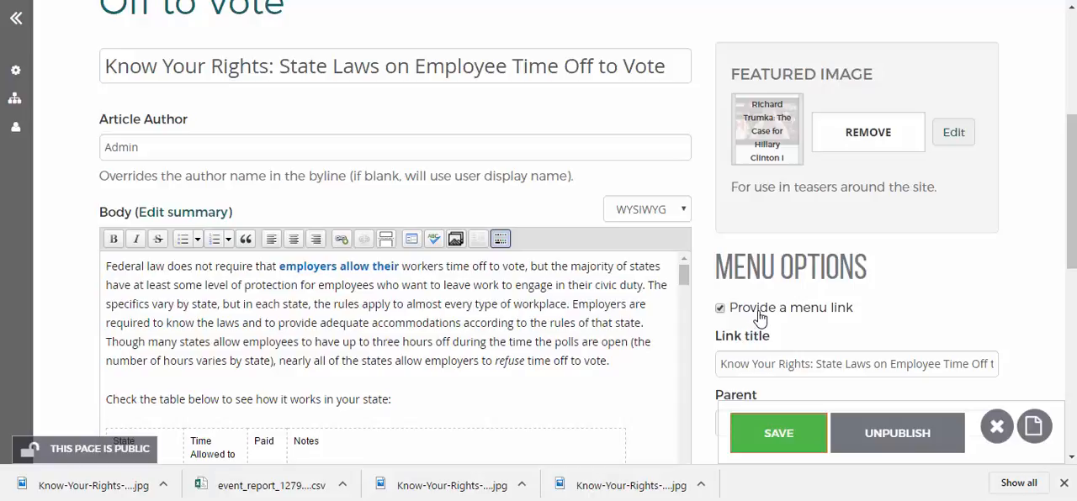
left_click(774, 433)
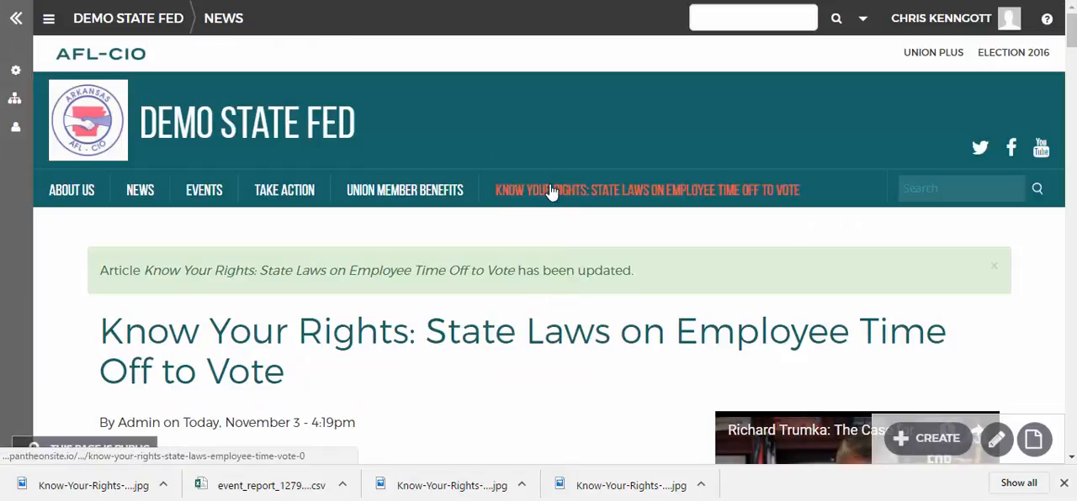
scroll(430, 371, "down", 2)
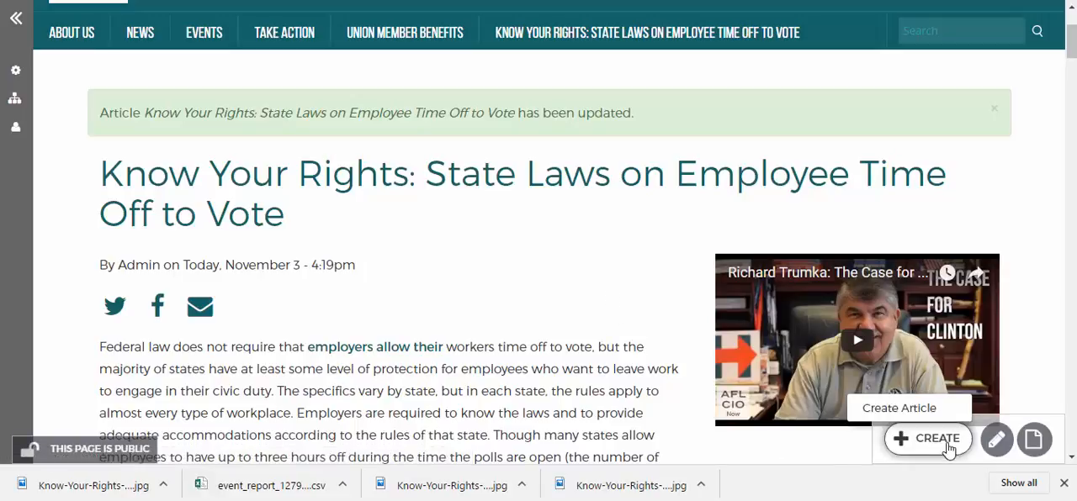
Reopen the article for editing, set its menu link's parent to Take Action, save it and check the site menu
left_click(995, 440)
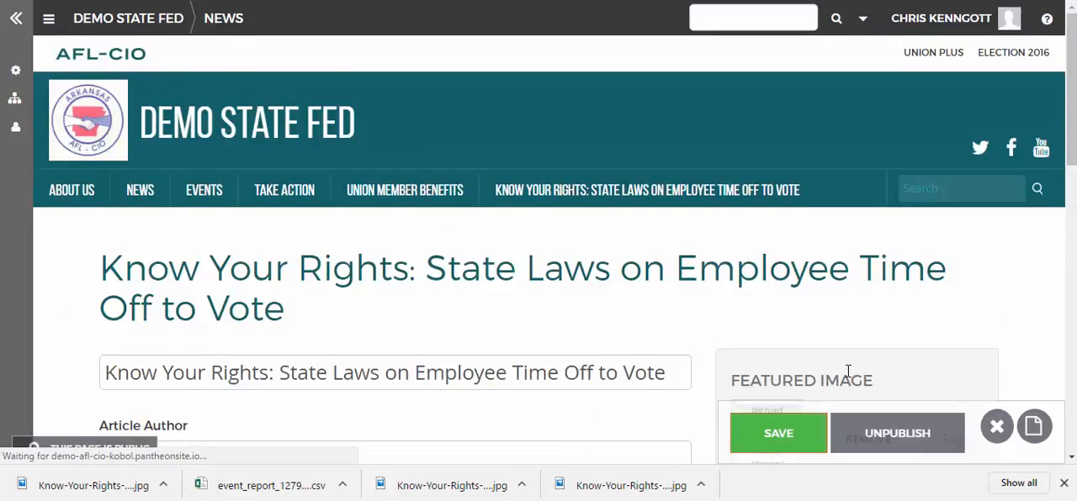
scroll(847, 379, "down", 3)
scroll(847, 379, "down", 2)
left_click(721, 221)
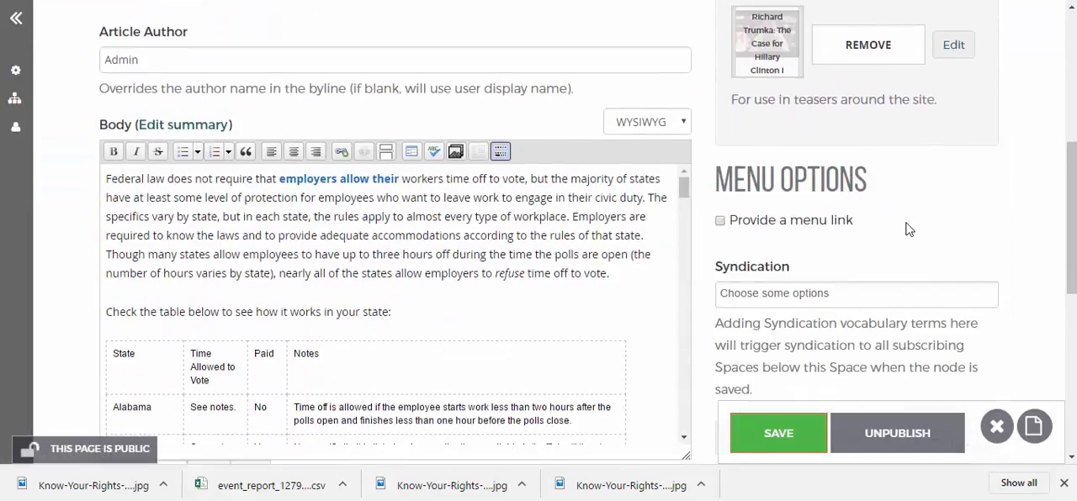
scroll(908, 229, "down", 1)
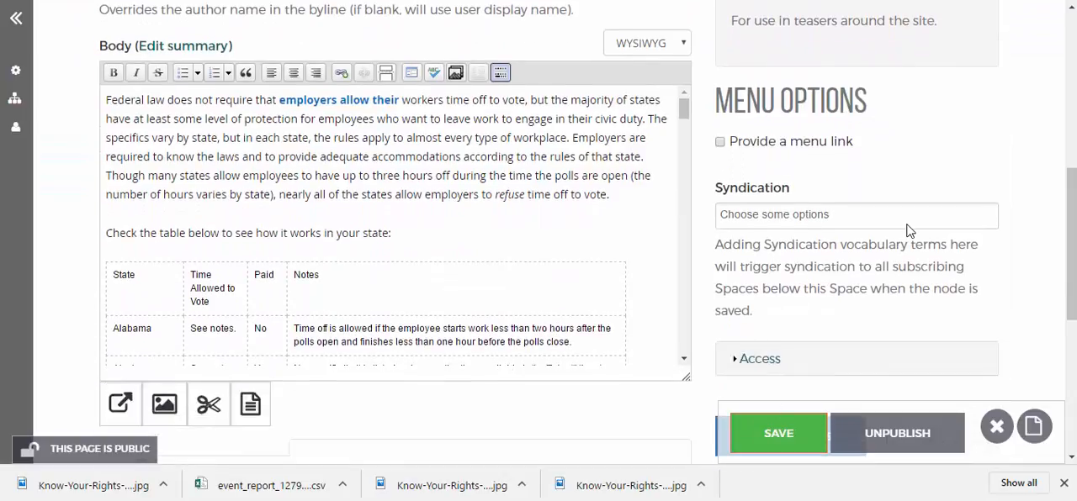
left_click(720, 143)
left_click(744, 260)
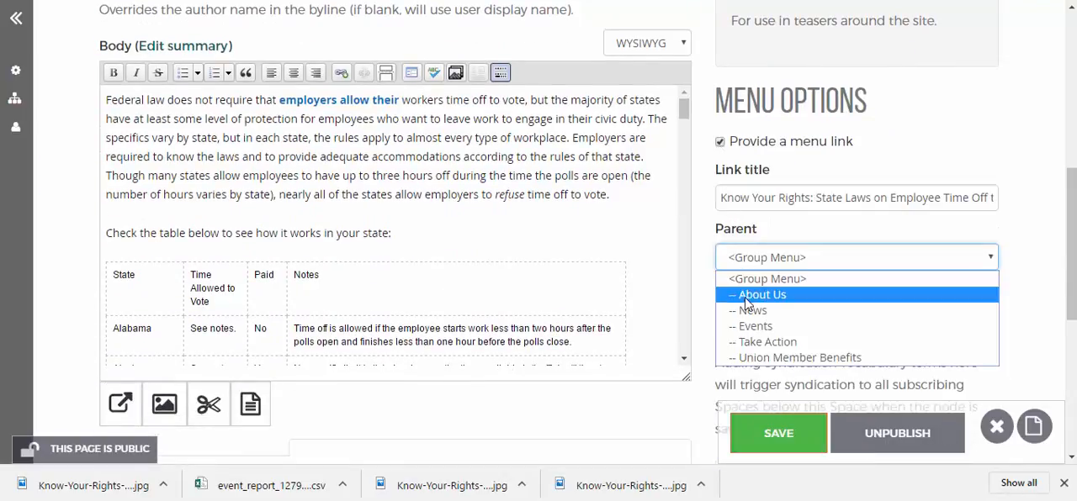
left_click(757, 341)
left_click(775, 438)
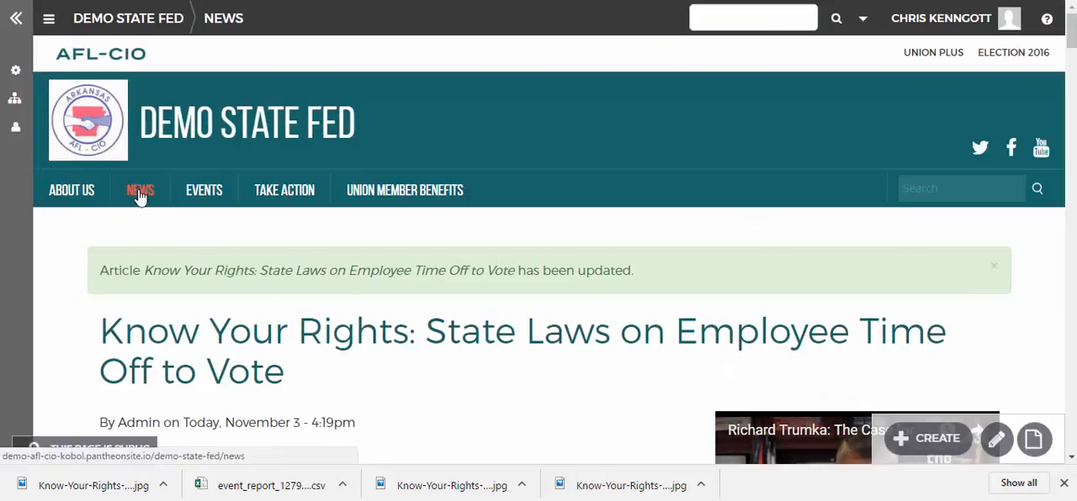
mouse_move(285, 203)
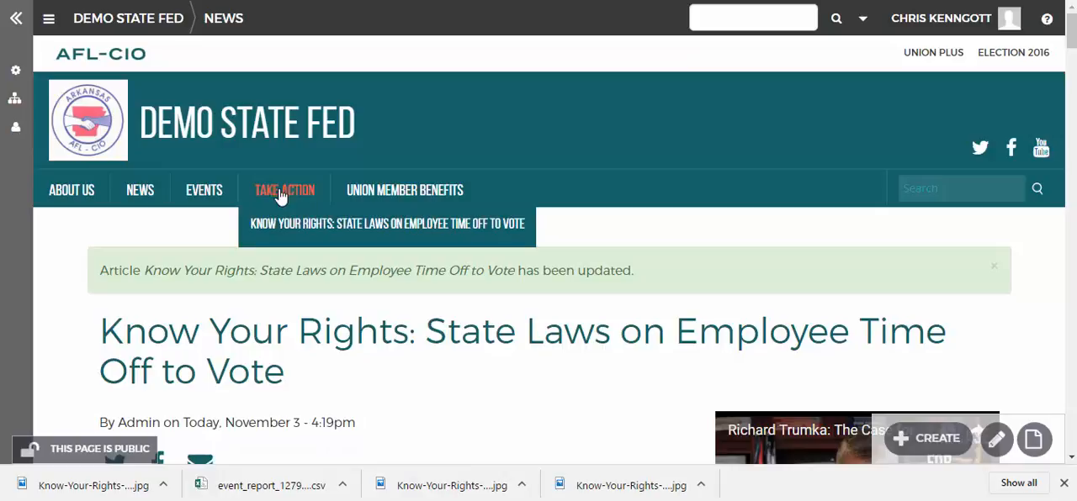
mouse_move(283, 229)
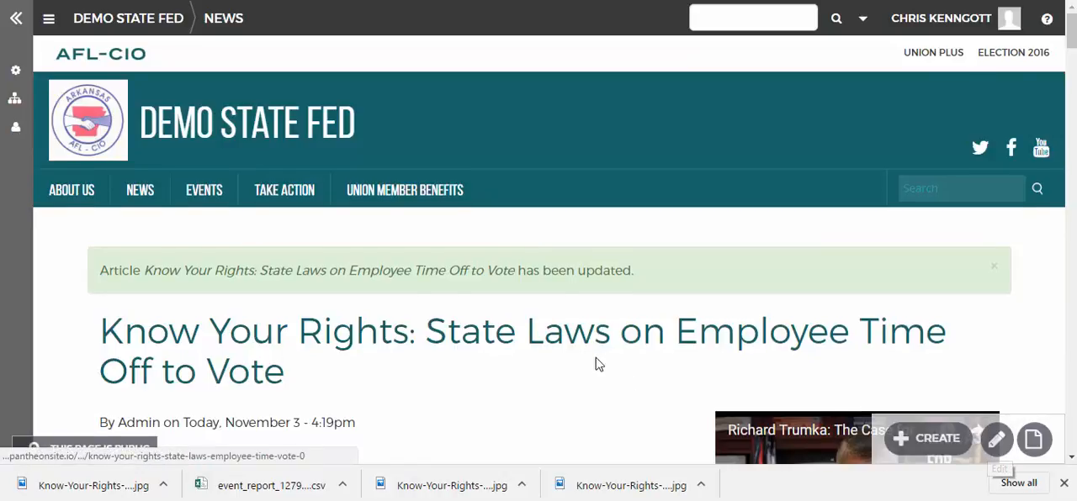
Reopen the article for editing, change its title to "Know Your Voting Rights" and save it
scroll(599, 363, "down", 3)
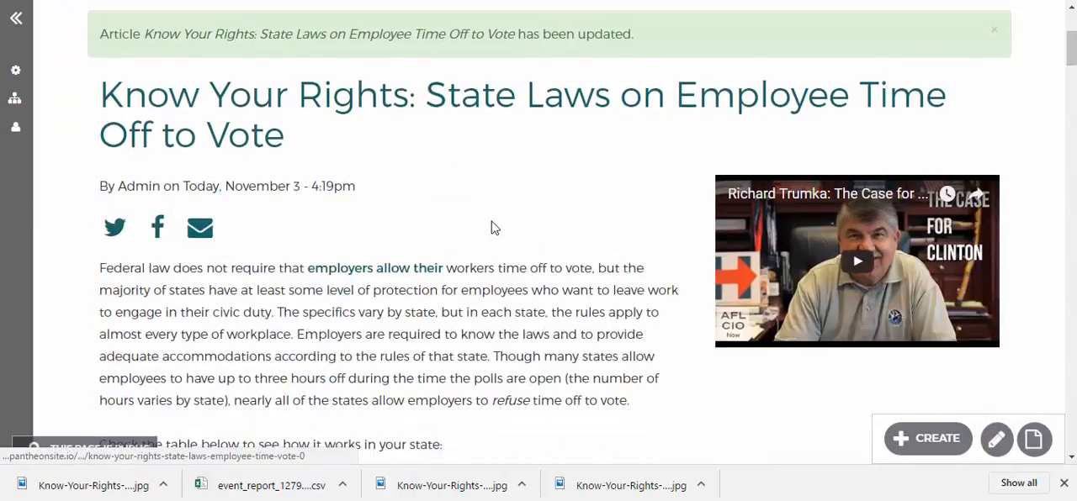
scroll(521, 253, "down", 5)
scroll(566, 325, "up", 7)
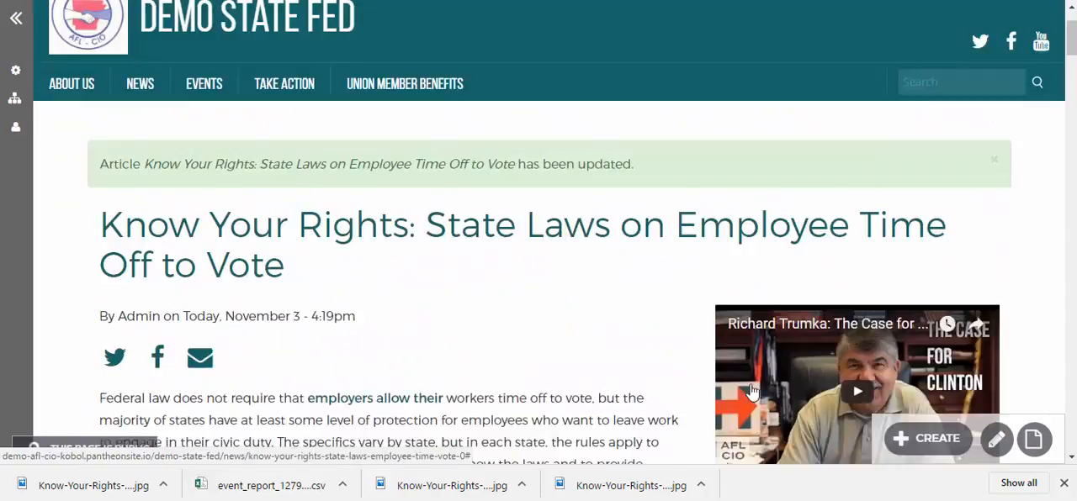
scroll(566, 324, "up", 1)
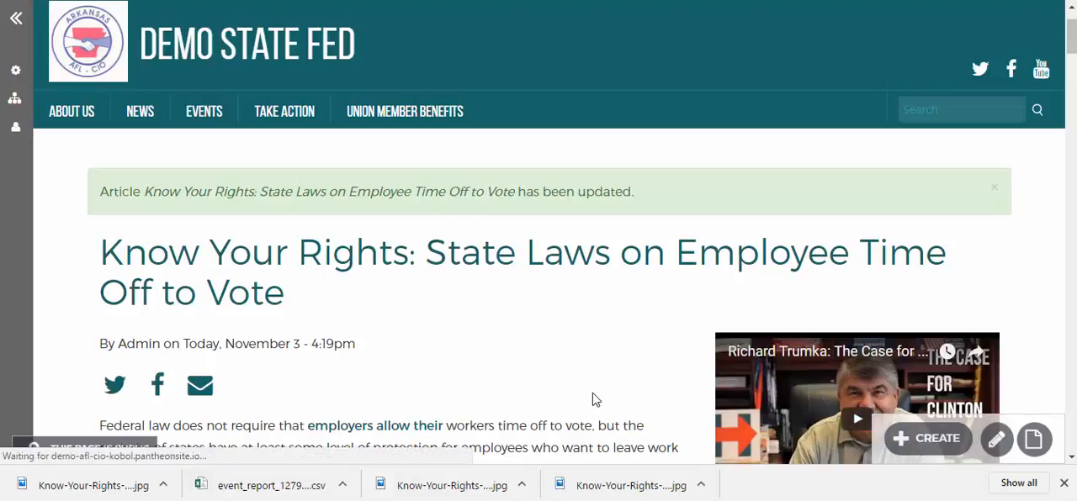
scroll(591, 394, "down", 1)
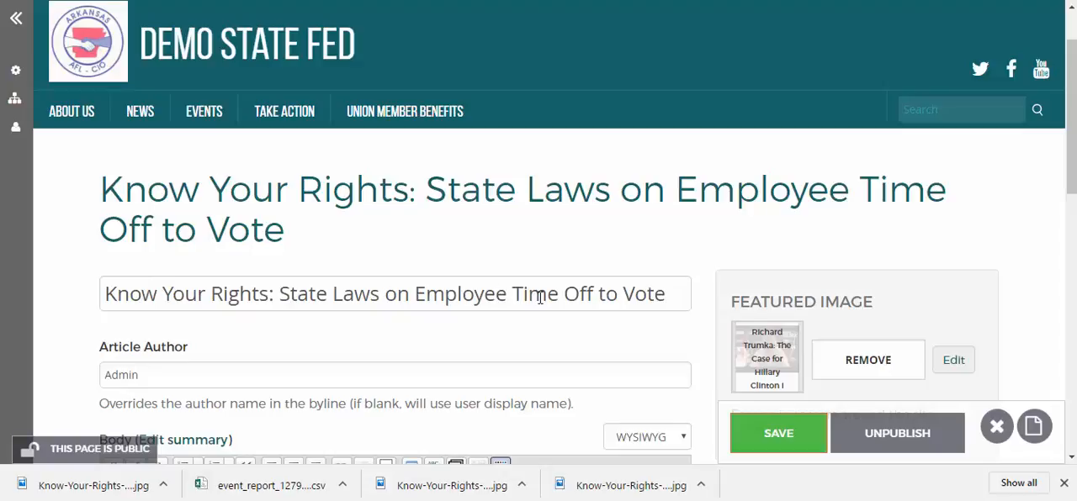
scroll(601, 307, "up", 1)
scroll(602, 313, "down", 1)
left_click_drag(270, 293, 688, 291)
key("BackSpace")
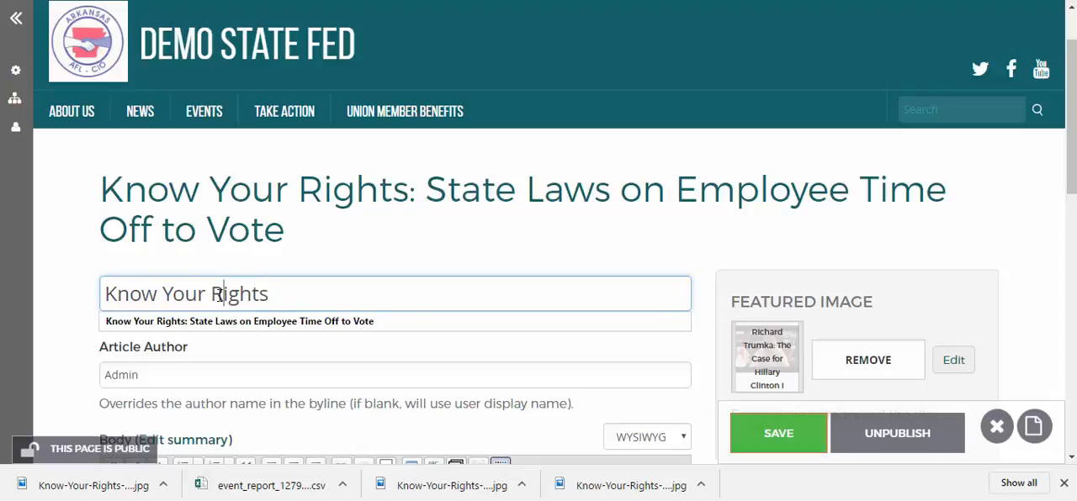
type("Voting")
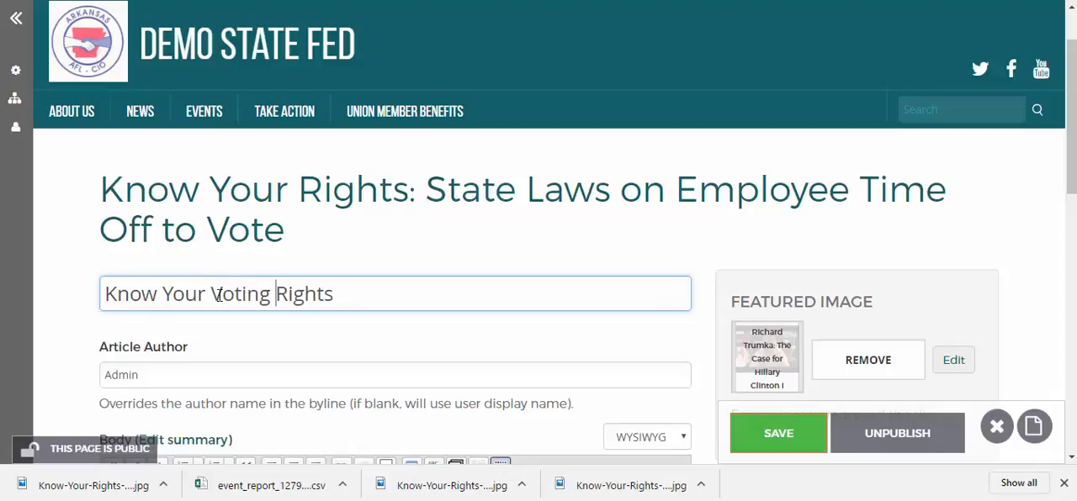
scroll(471, 372, "down", 1)
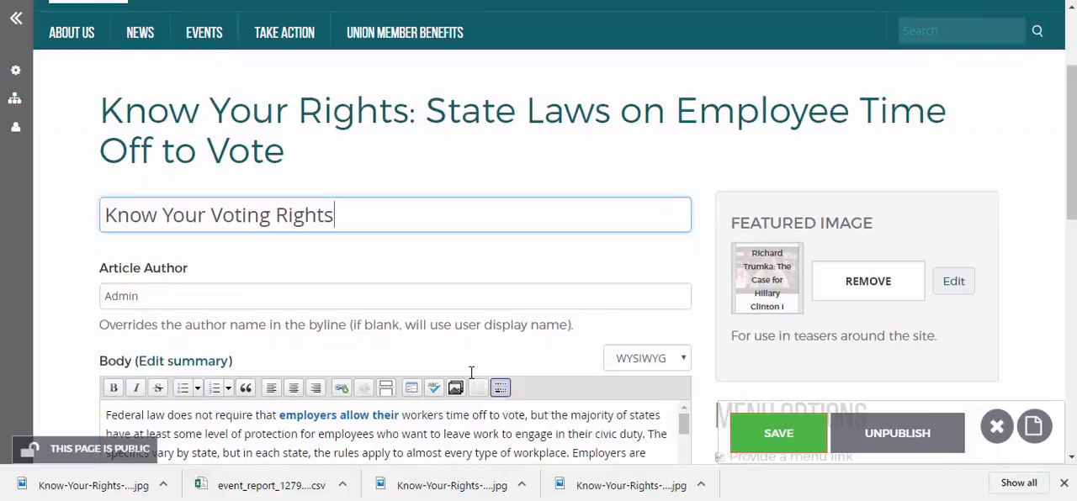
left_click(756, 440)
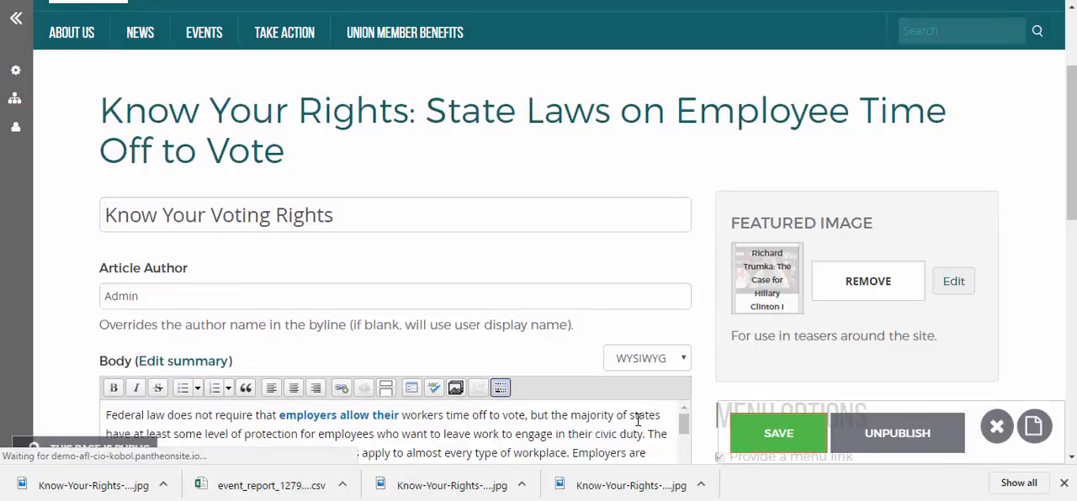
scroll(638, 420, "down", 2)
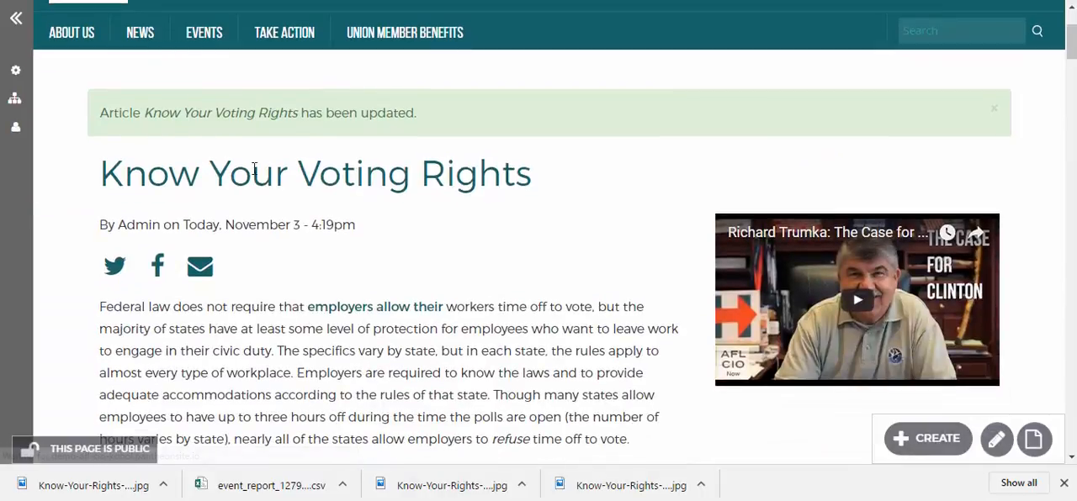
mouse_move(301, 41)
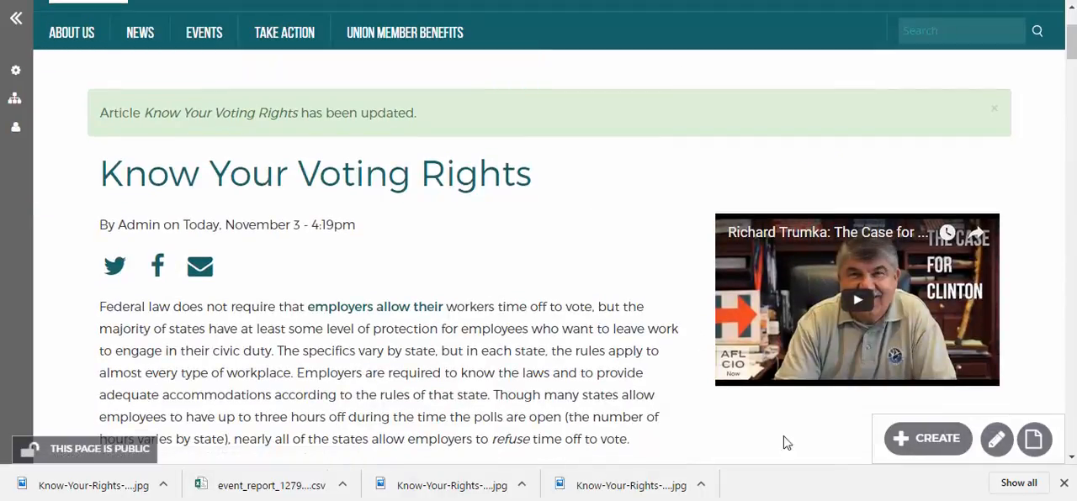
Reopen the article for editing and replace its title with "Know Your Rights: State Laws on Employee Time Off to Vote" copied from the AFL-CIO Now post
left_click(996, 439)
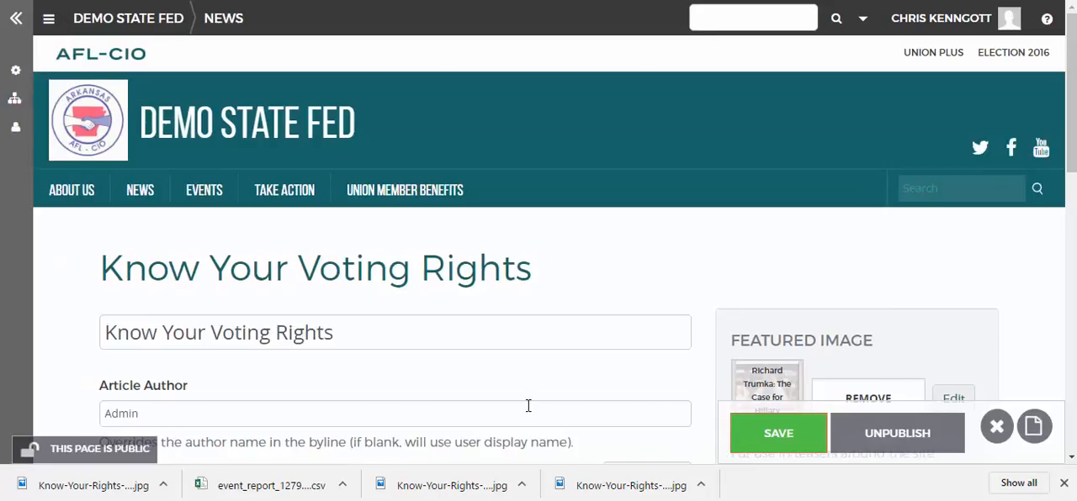
scroll(528, 407, "down", 2)
scroll(529, 406, "up", 5)
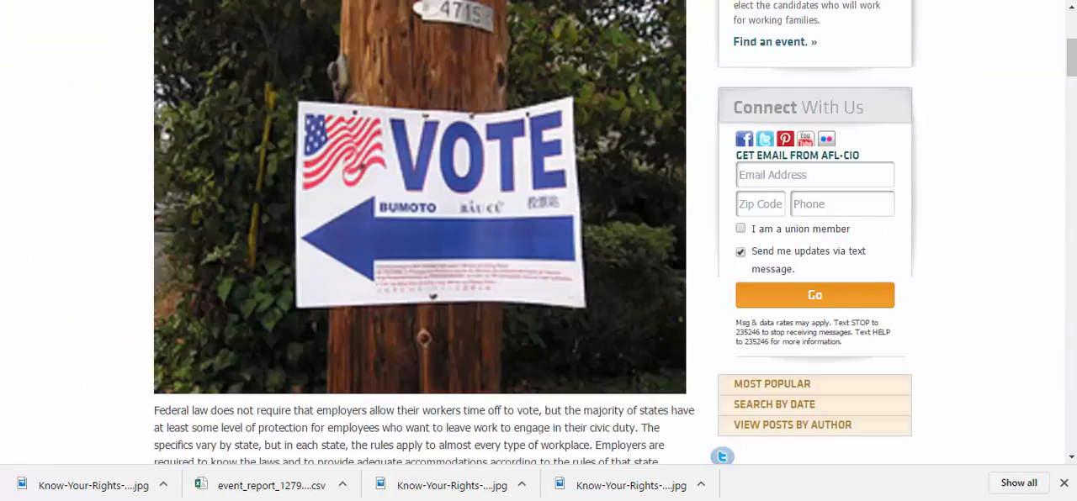
scroll(269, 225, "up", 5)
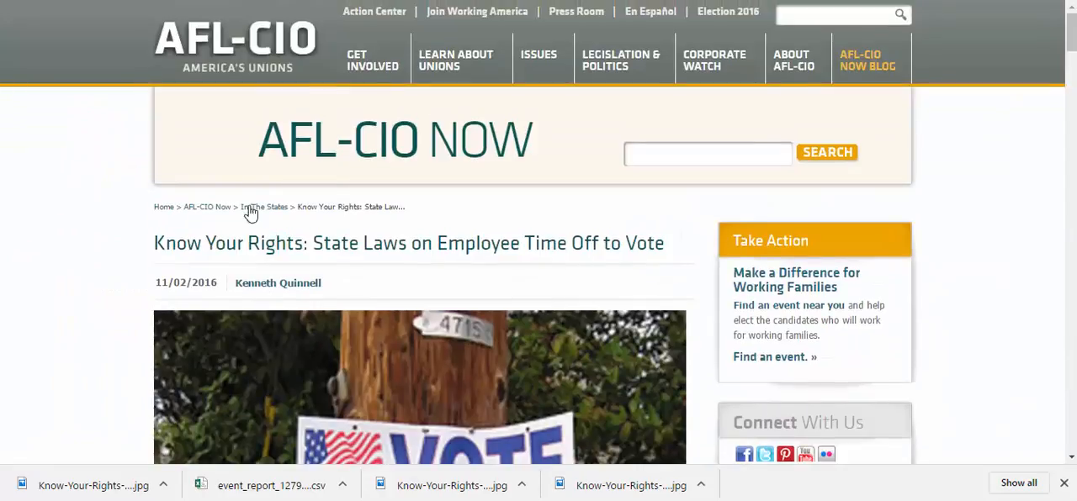
left_click_drag(155, 244, 649, 269)
key("ctrl+c")
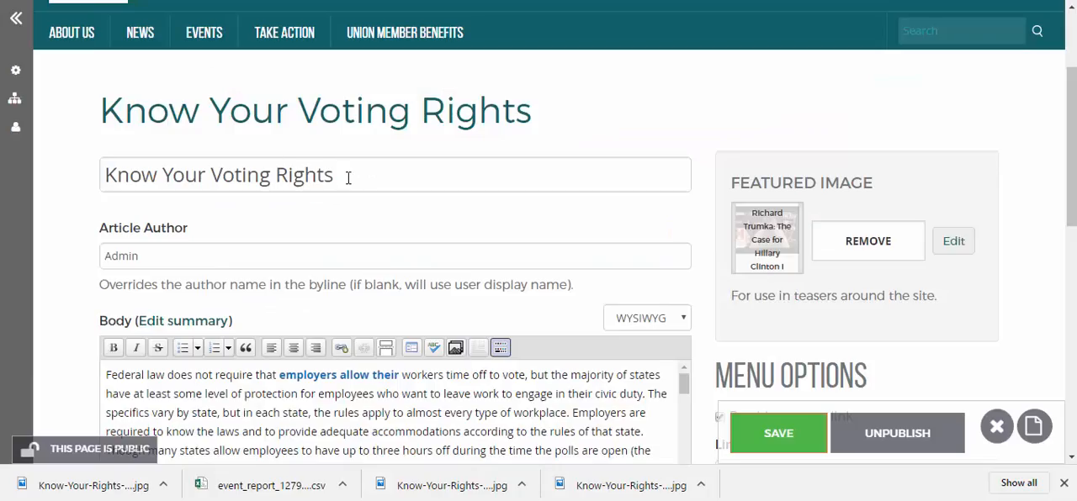
left_click_drag(347, 177, 45, 175)
key("ctrl+v")
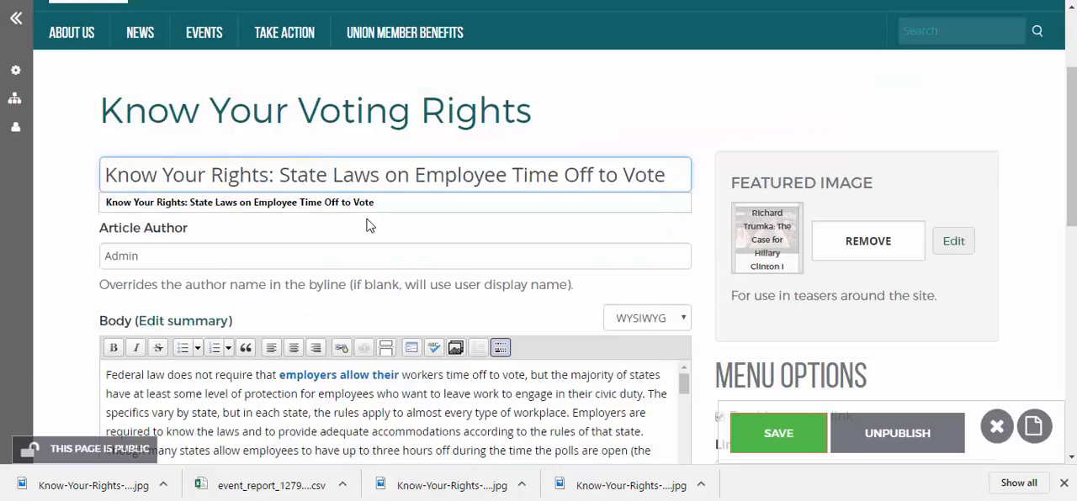
Accept the copied article title and expand the Access settings to review the article's group and menu options
left_click(450, 208)
mouse_move(289, 32)
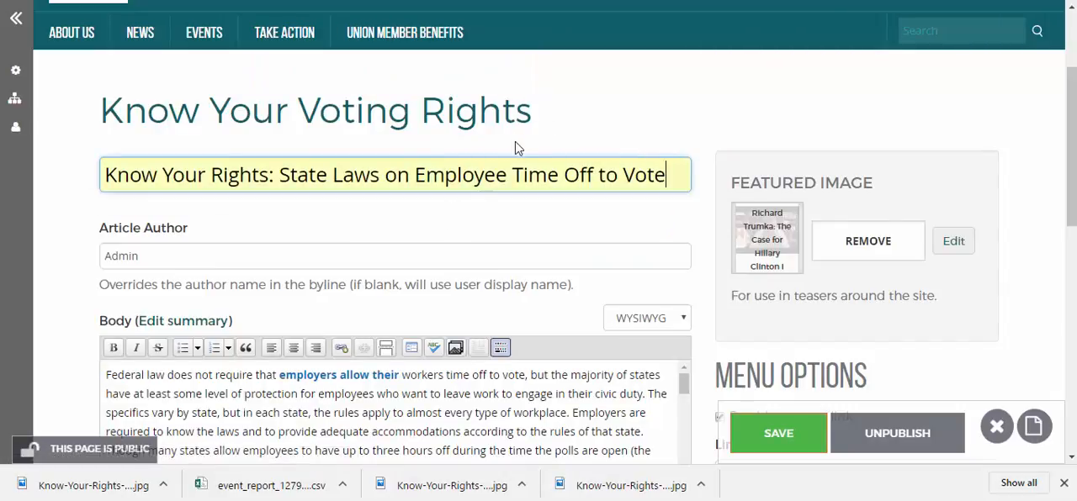
scroll(589, 227, "down", 5)
scroll(732, 309, "down", 3)
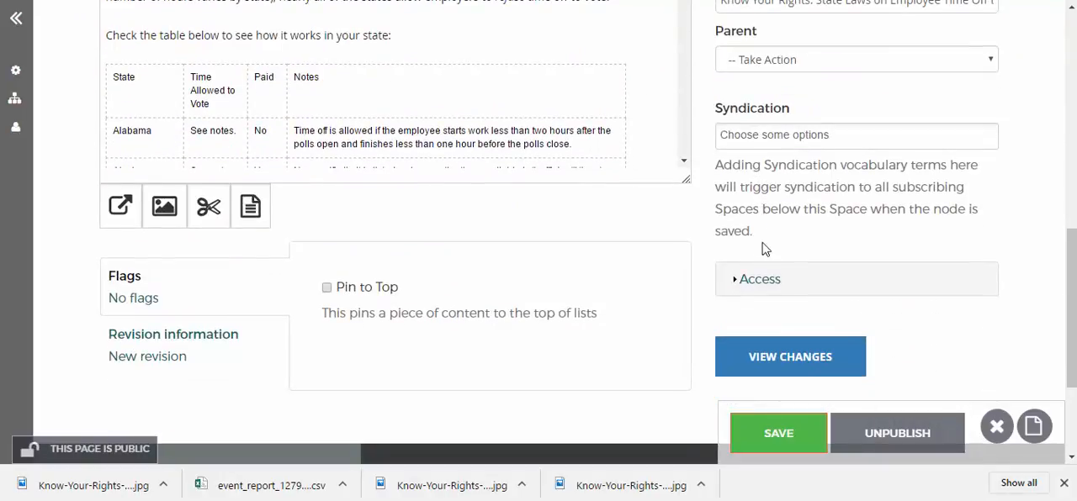
left_click(760, 280)
scroll(759, 269, "down", 3)
scroll(761, 243, "up", 4)
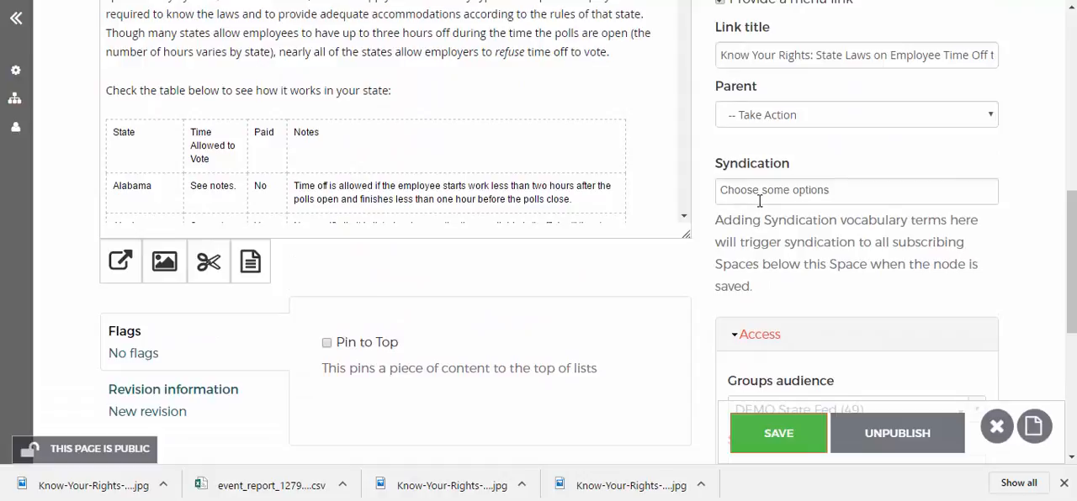
scroll(746, 165, "up", 2)
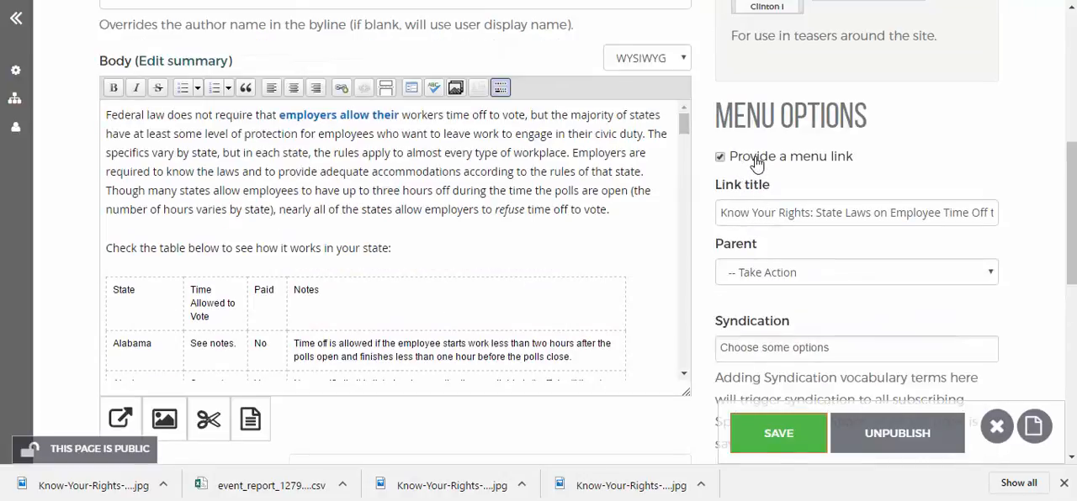
Set the article's menu link title to "Know Your Voting Rights" and save the article
left_click(794, 283)
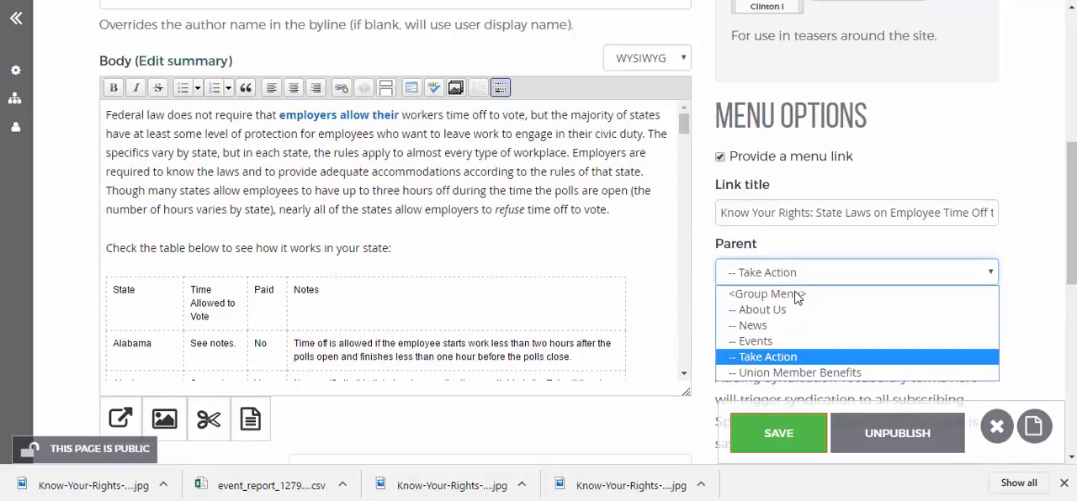
left_click(714, 268)
left_click(790, 223)
left_click(737, 215)
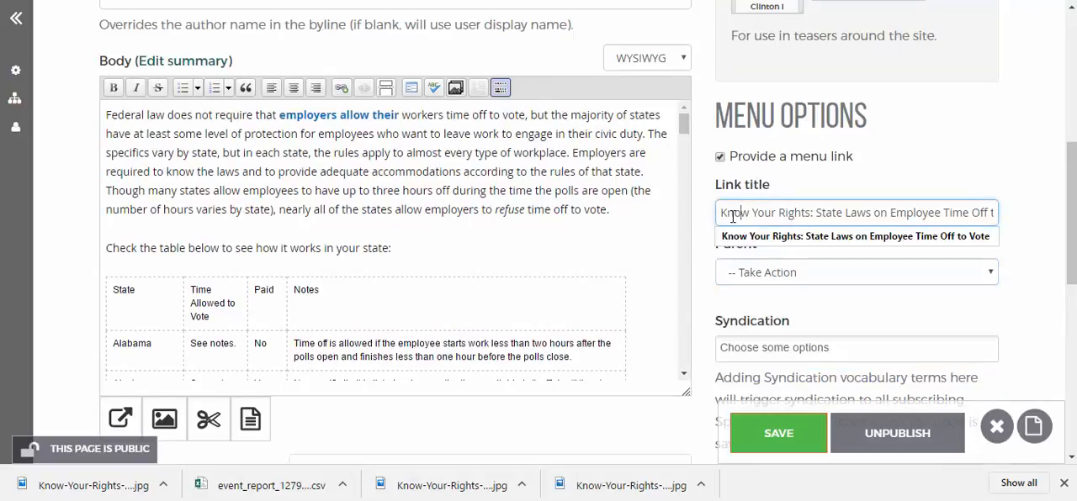
left_click_drag(724, 213, 1042, 216)
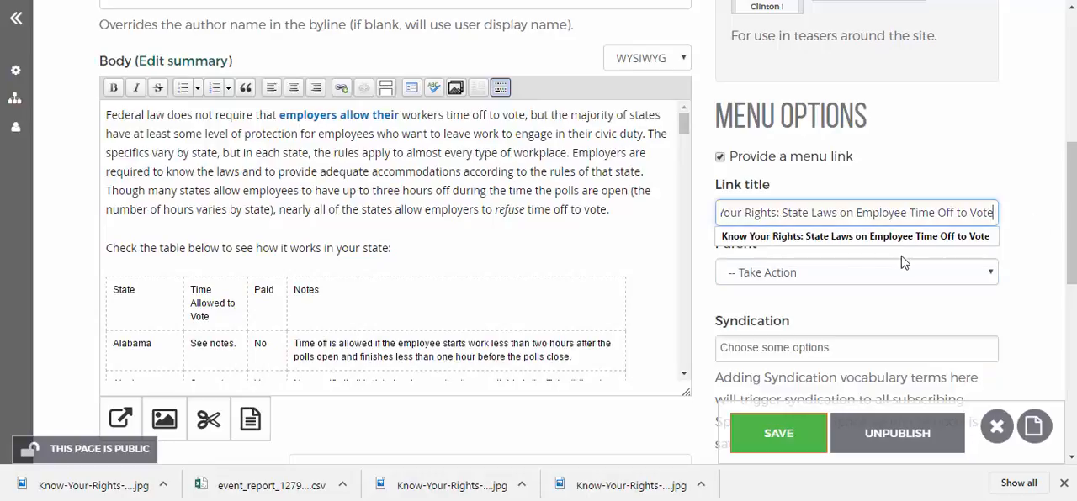
left_click_drag(778, 212, 1002, 215)
key("BackSpace")
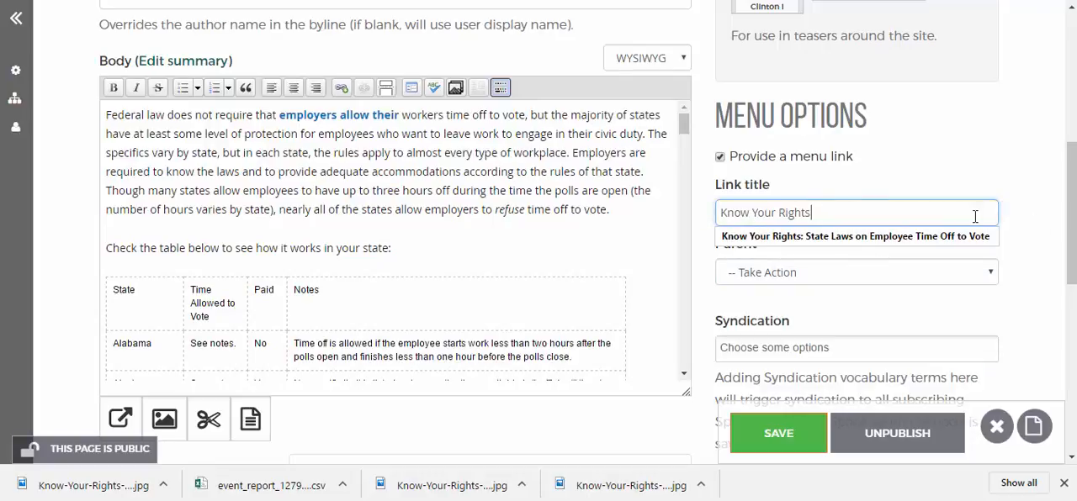
left_click(780, 213)
type("Voting")
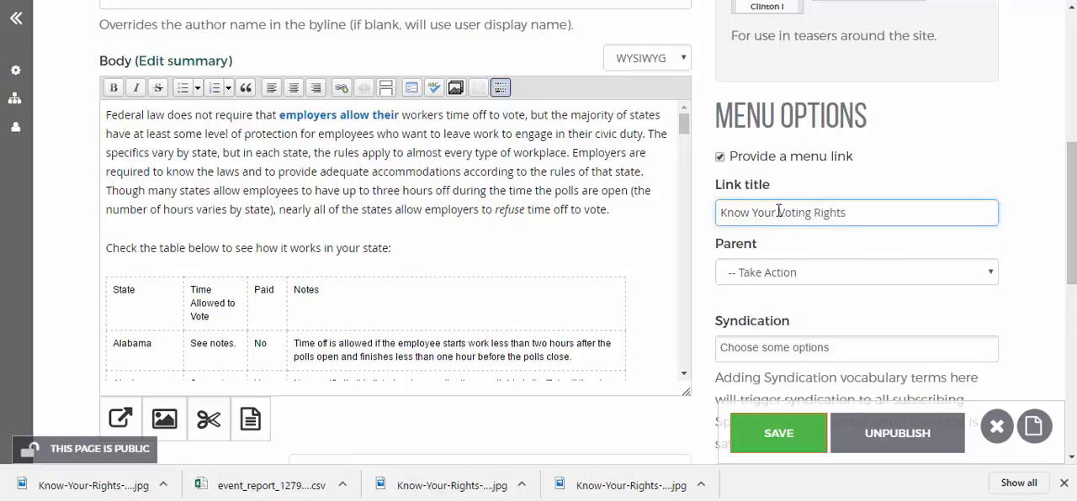
left_click(781, 433)
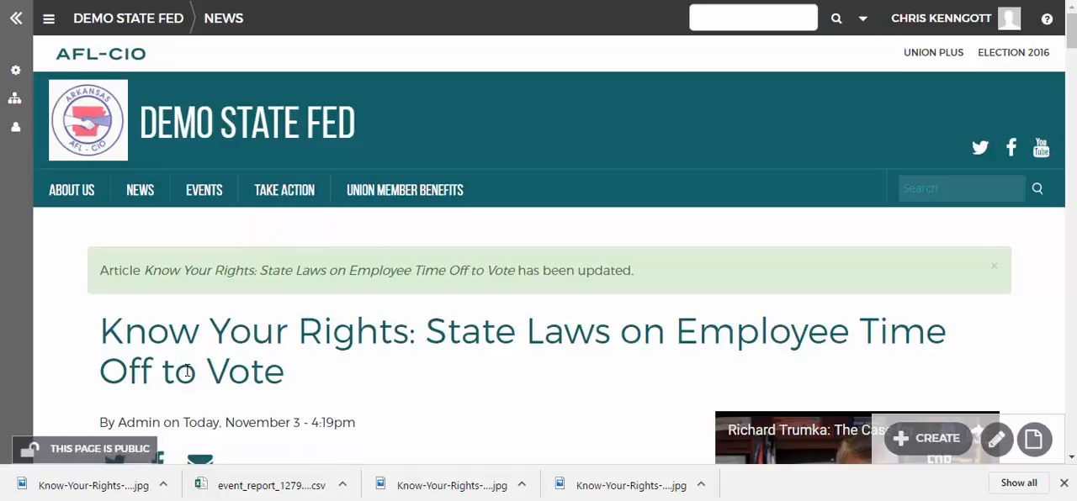
Compare the saved article's page title with its menu link under Take Action
left_click_drag(104, 329, 284, 368)
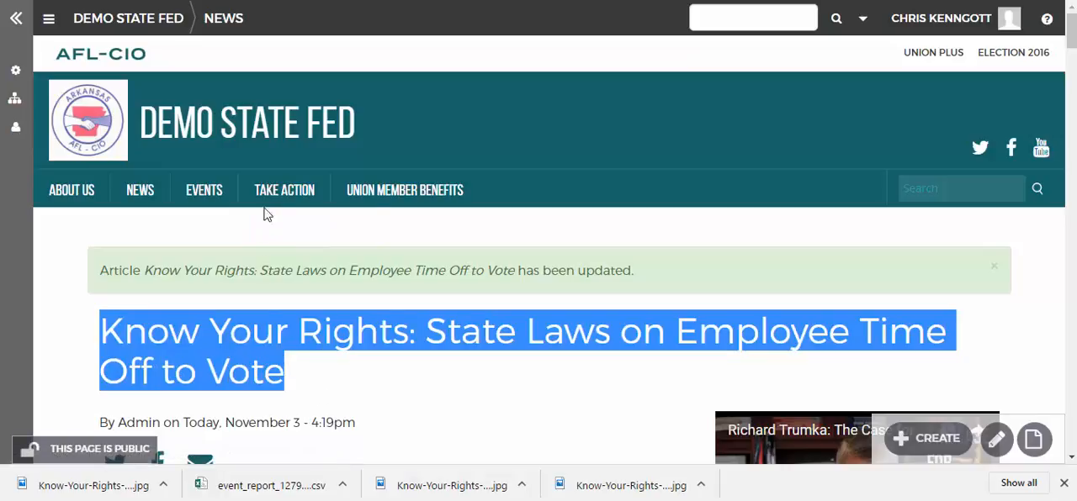
mouse_move(274, 196)
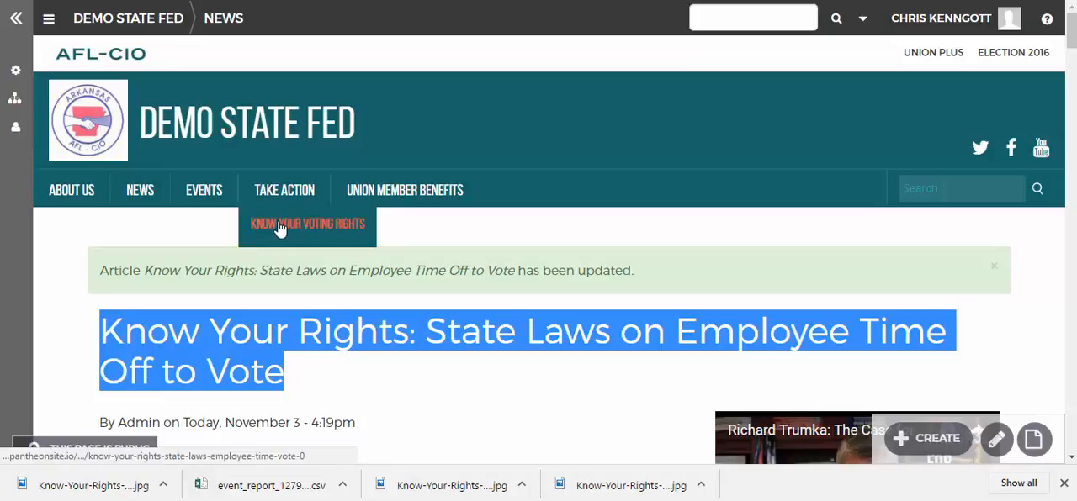
left_click(338, 375)
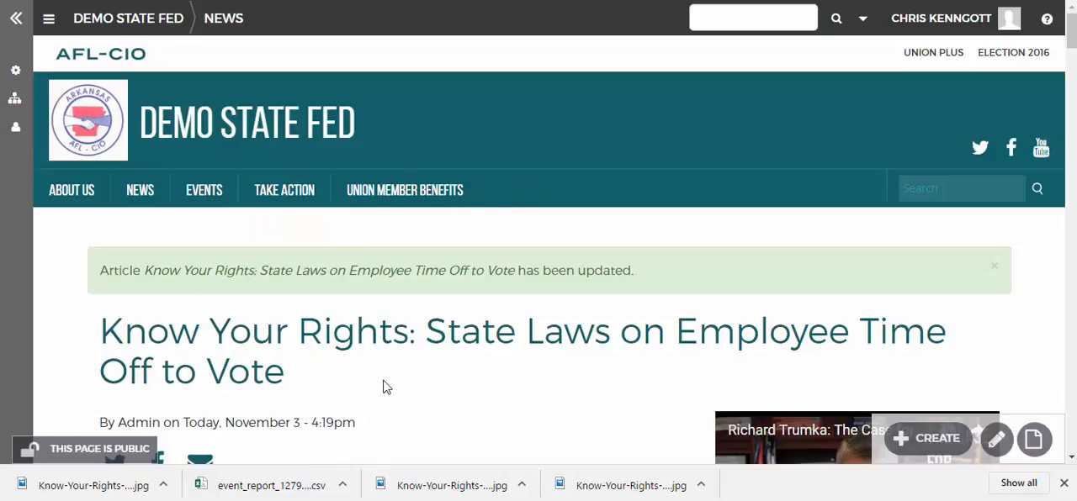
Reopen the article for editing, shorten its menu link title to "Voting Rights", save it and check the Take Action menu
scroll(382, 386, "down", 2)
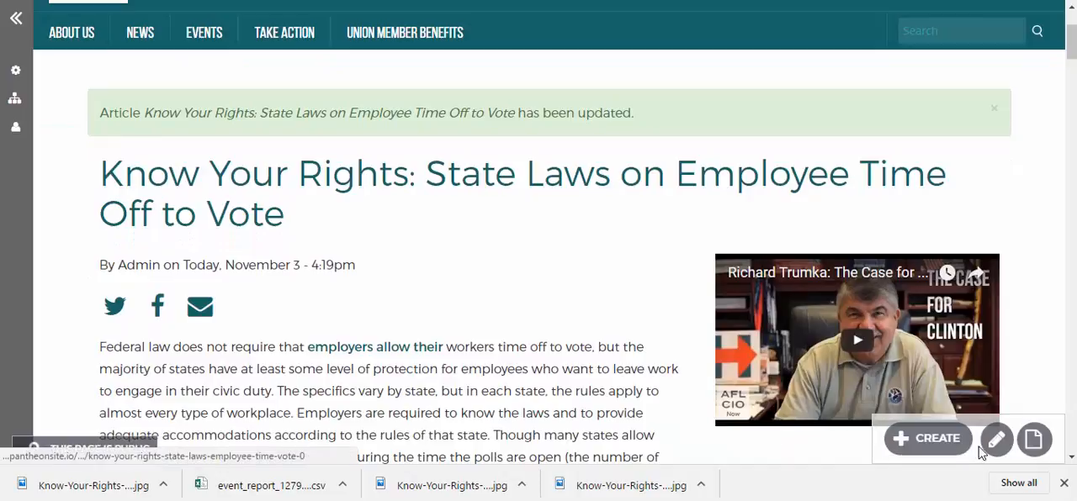
left_click(996, 440)
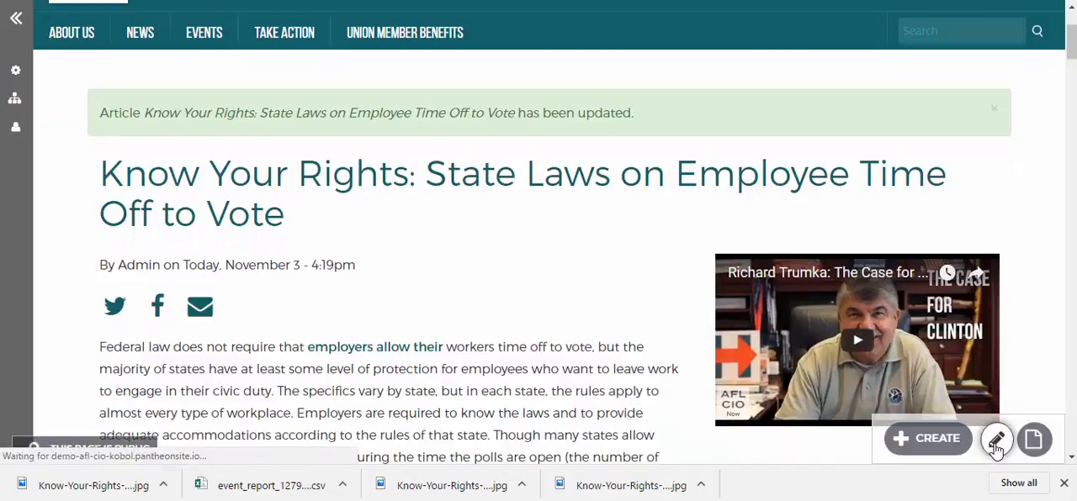
scroll(639, 391, "down", 3)
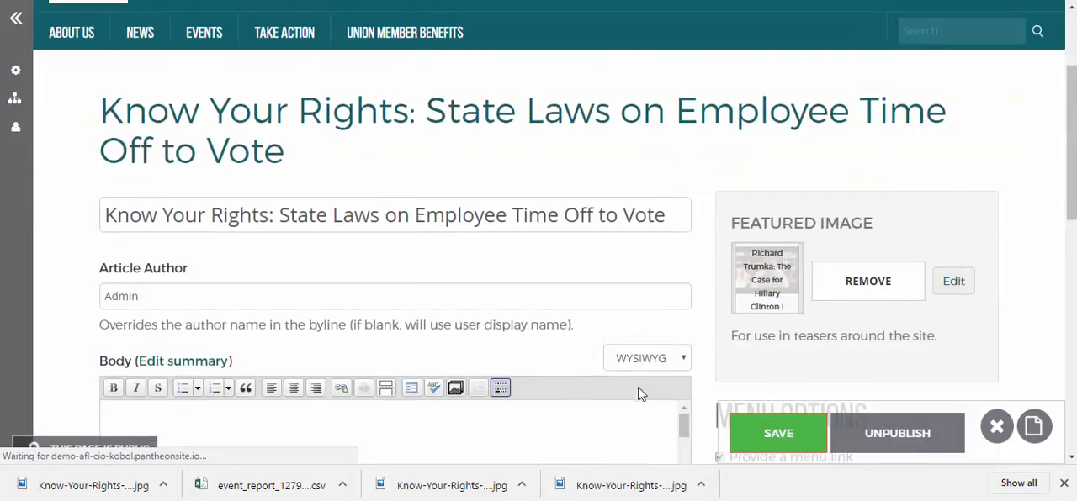
left_click(141, 138)
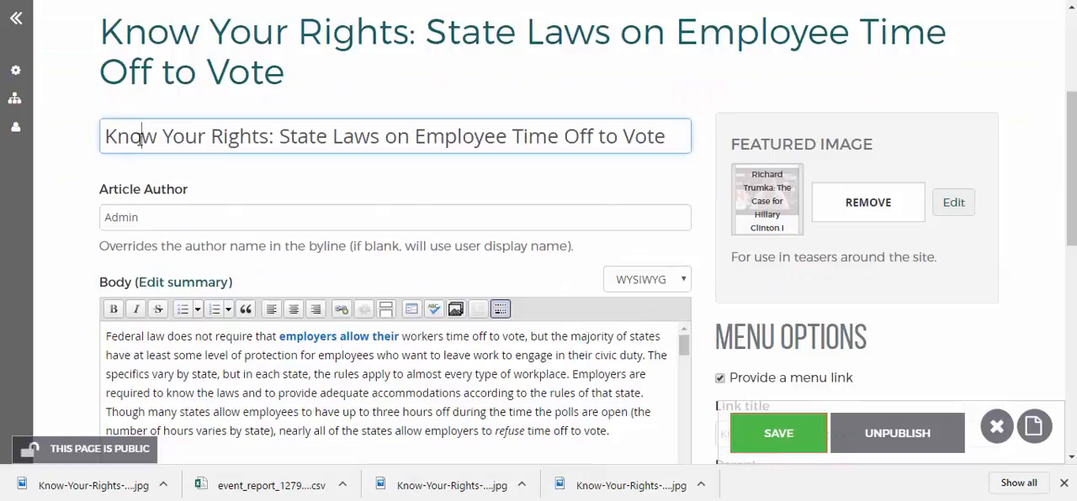
scroll(602, 281, "down", 2)
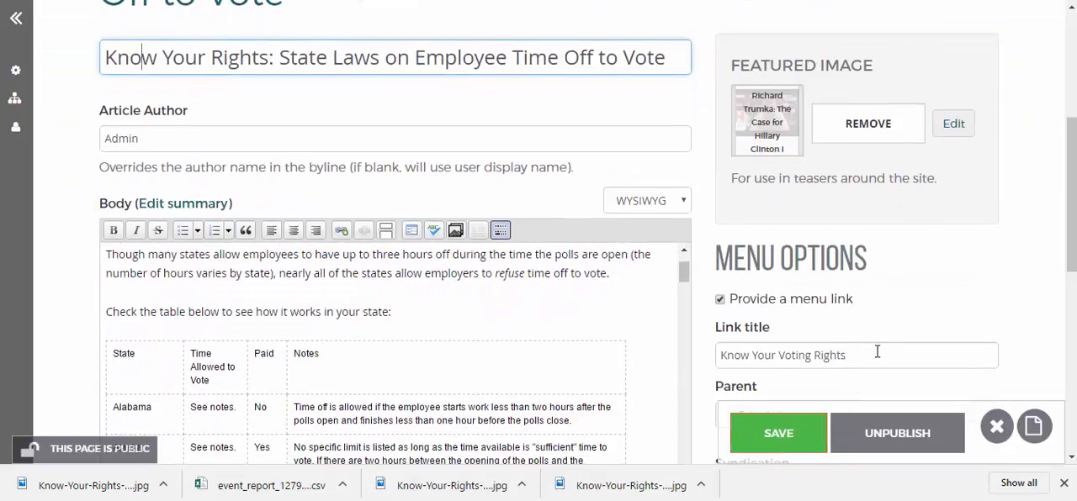
scroll(881, 302, "down", 2)
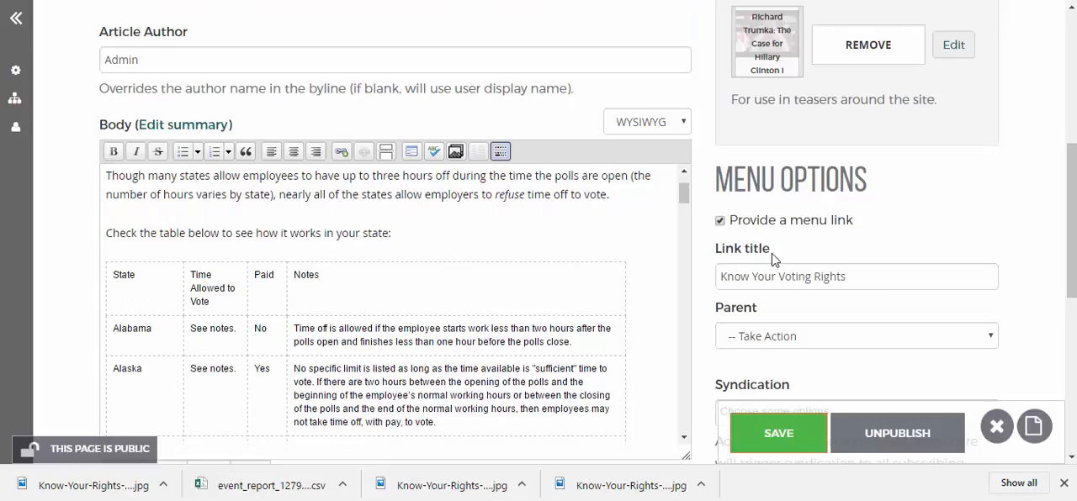
left_click_drag(783, 277, 695, 278)
left_click(785, 277)
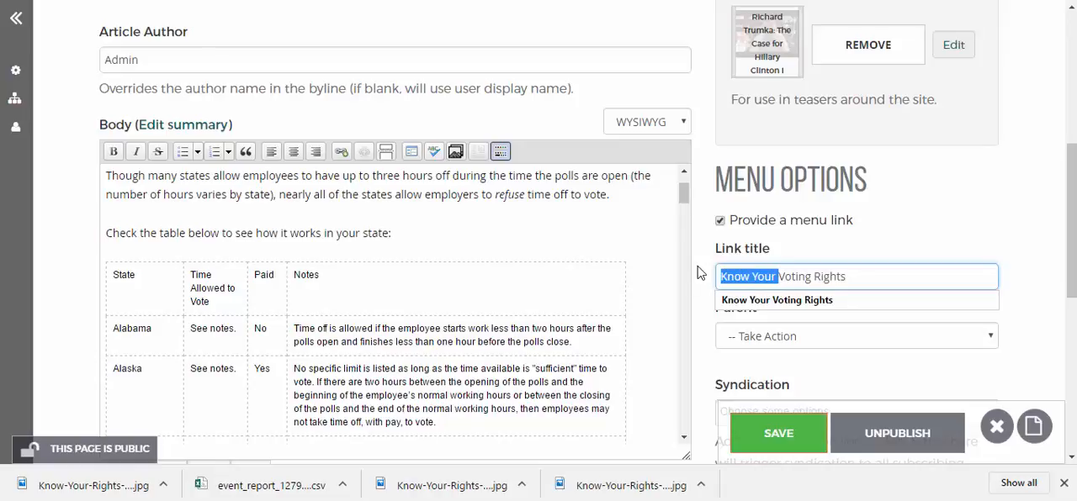
key("BackSpace")
left_click(754, 436)
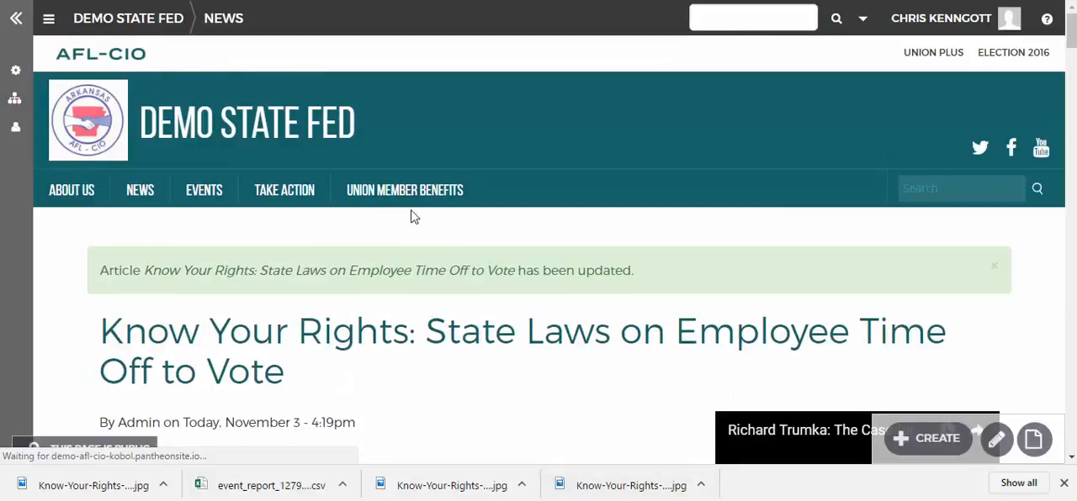
mouse_move(299, 192)
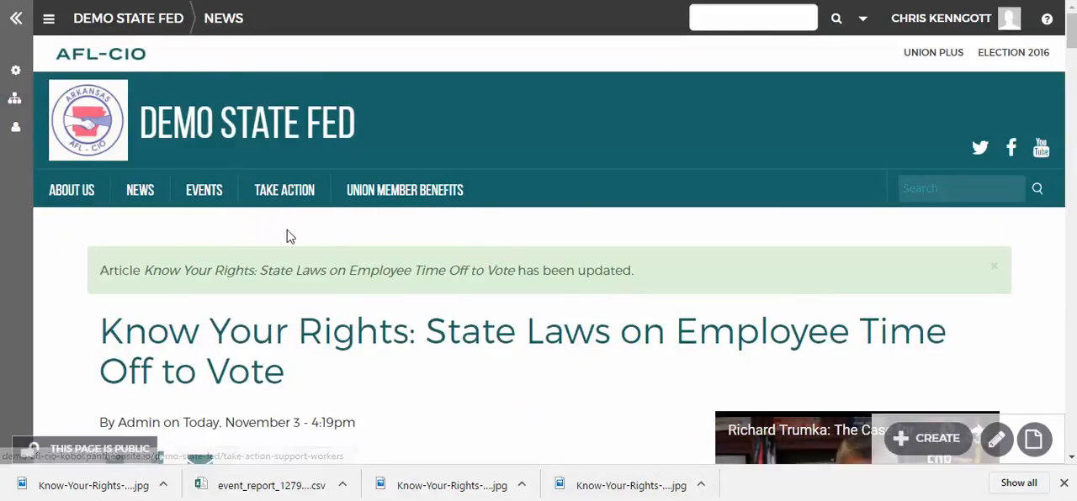
Go to the Demo State Fed home page and locate the article among the news teasers
scroll(527, 311, "down", 5)
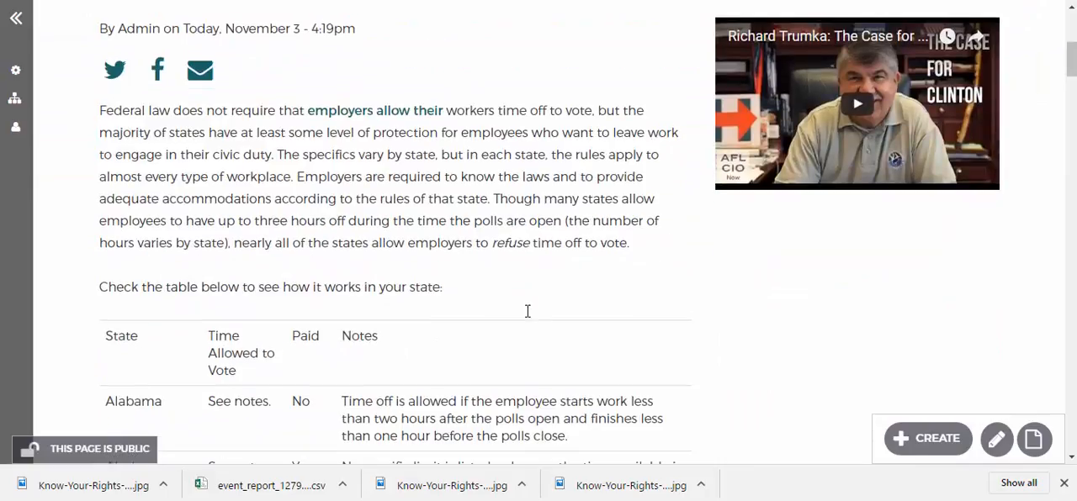
scroll(528, 314, "up", 6)
left_click(296, 140)
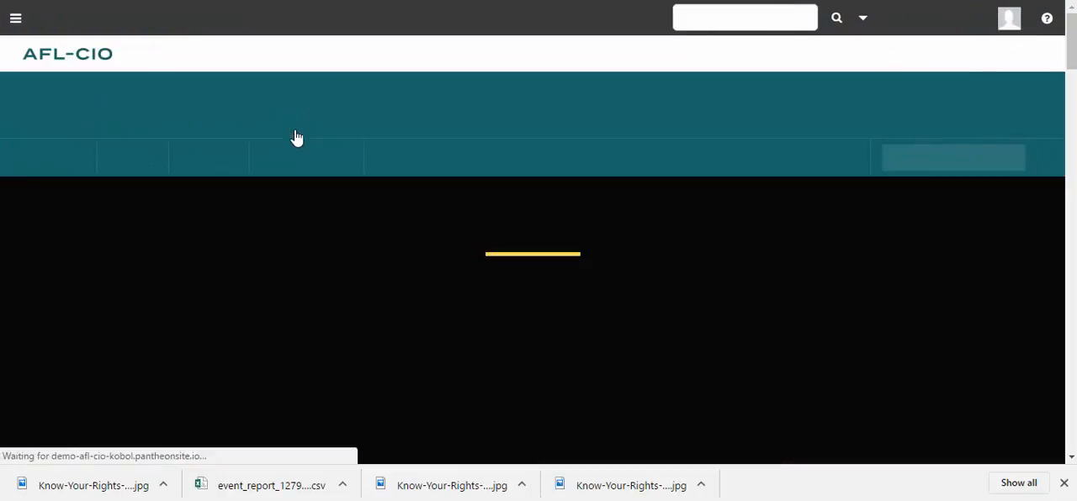
scroll(486, 317, "down", 1)
scroll(551, 335, "down", 5)
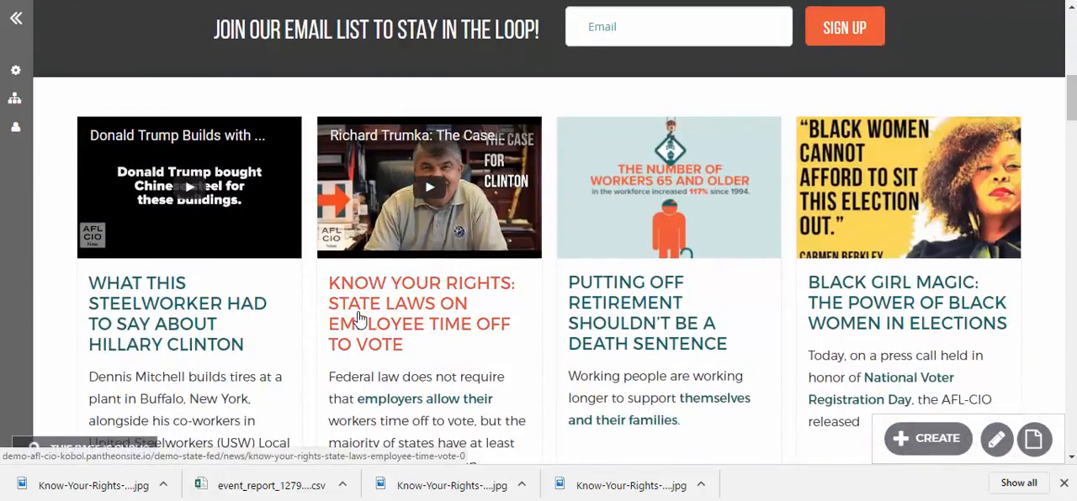
Open the "Know Your Rights: State Laws on Employee Time Off to Vote" article from the home page and archive it
left_click(463, 315)
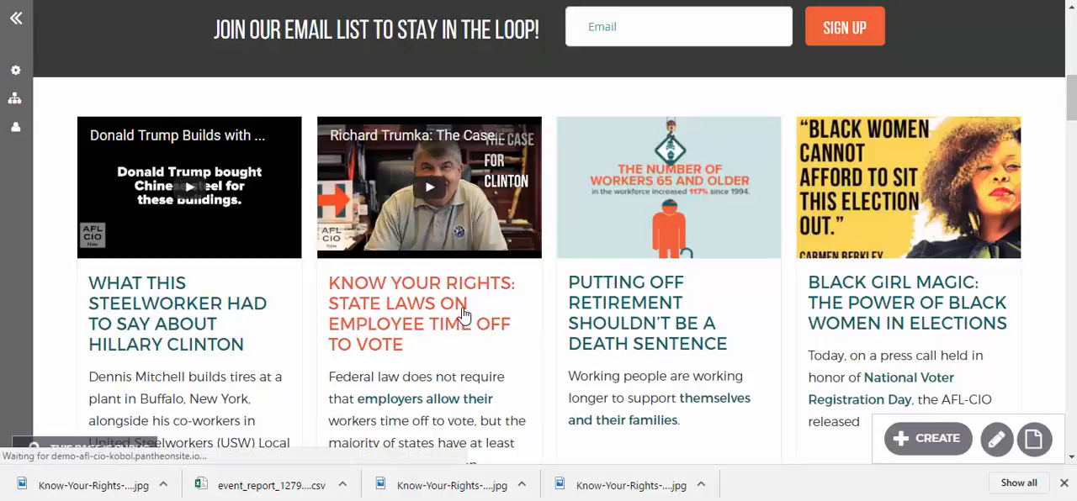
scroll(519, 132, "down", 3)
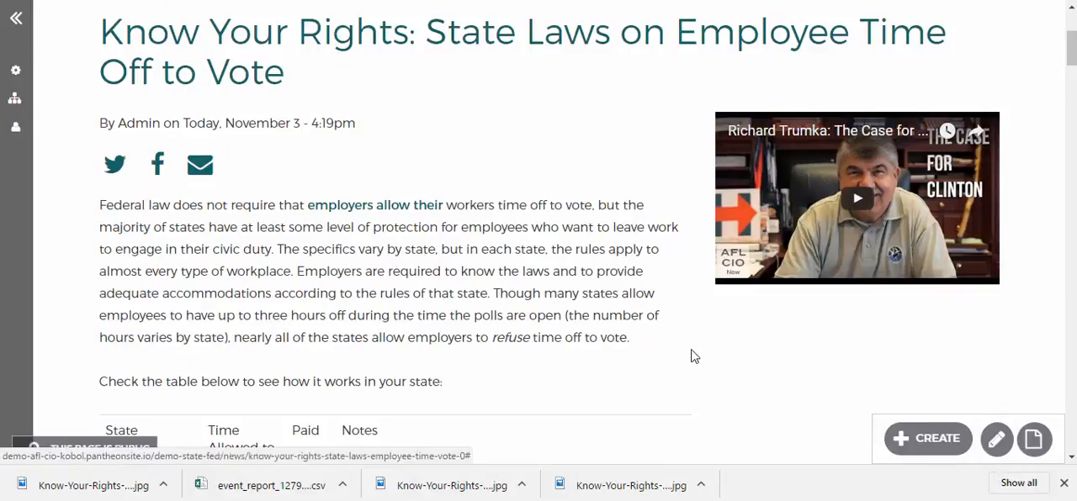
left_click(1034, 439)
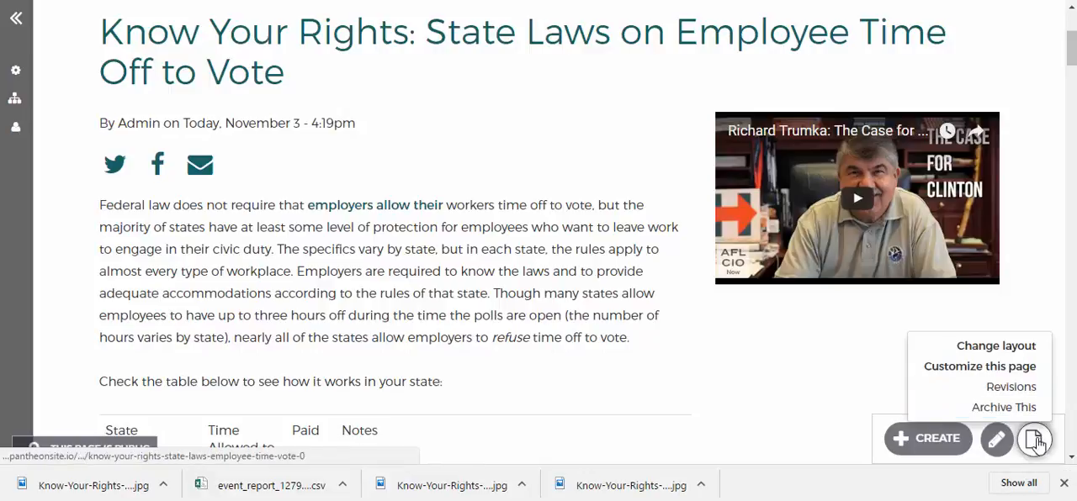
left_click(1028, 408)
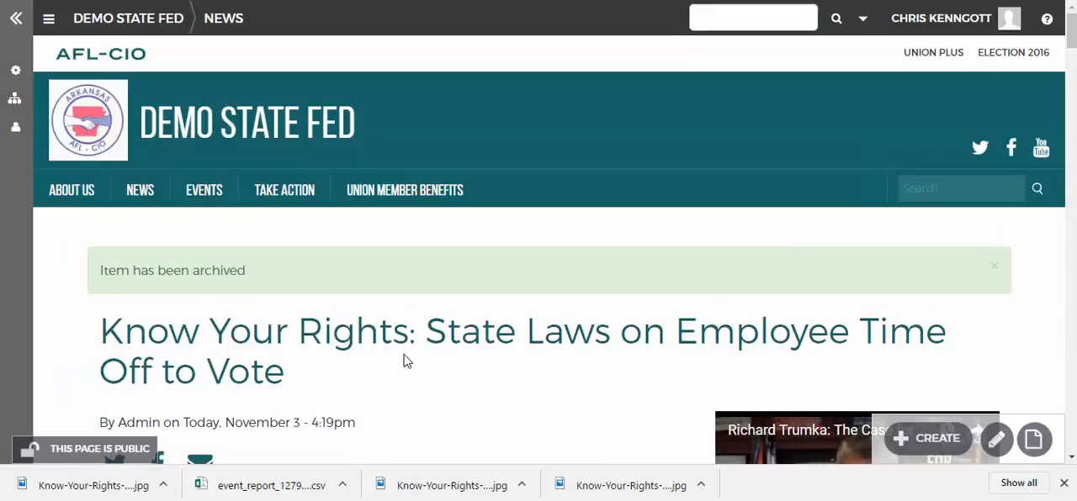
scroll(458, 385, "down", 2)
scroll(454, 365, "up", 2)
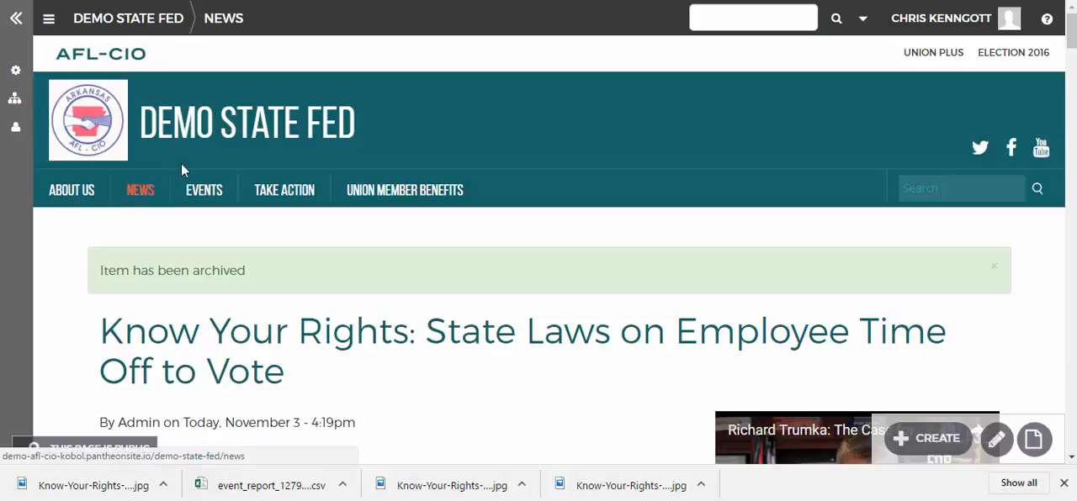
Check the news teasers on the home page and the News page for the archived article
left_click(240, 154)
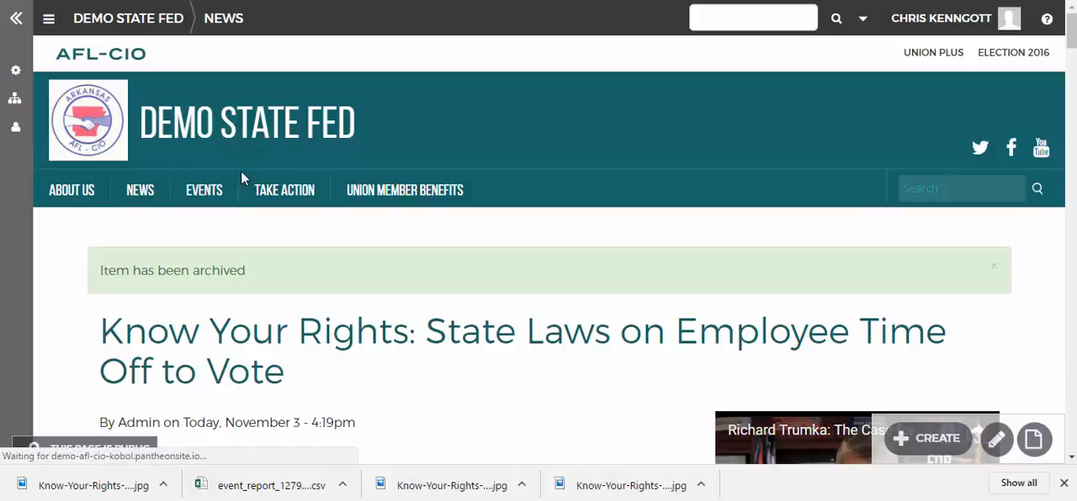
scroll(241, 219, "down", 9)
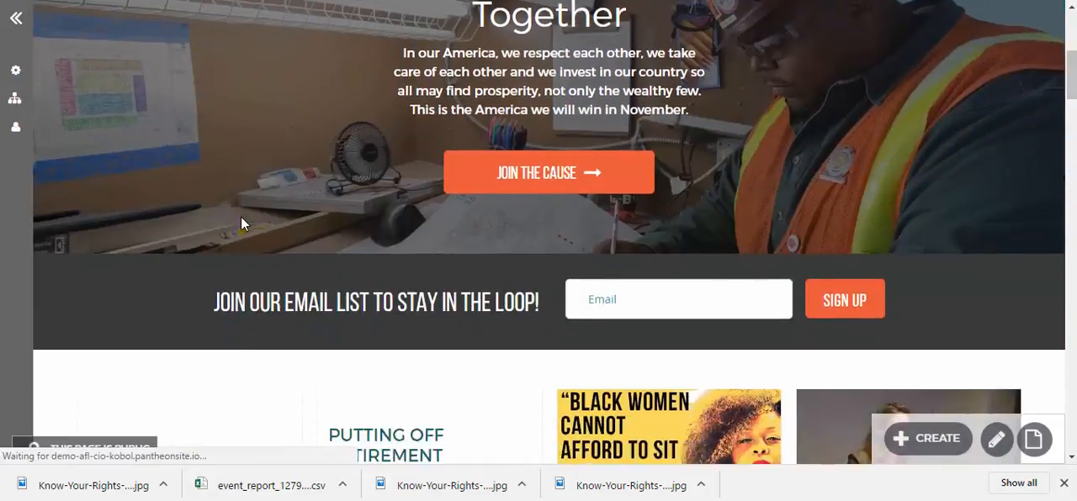
scroll(515, 193, "up", 9)
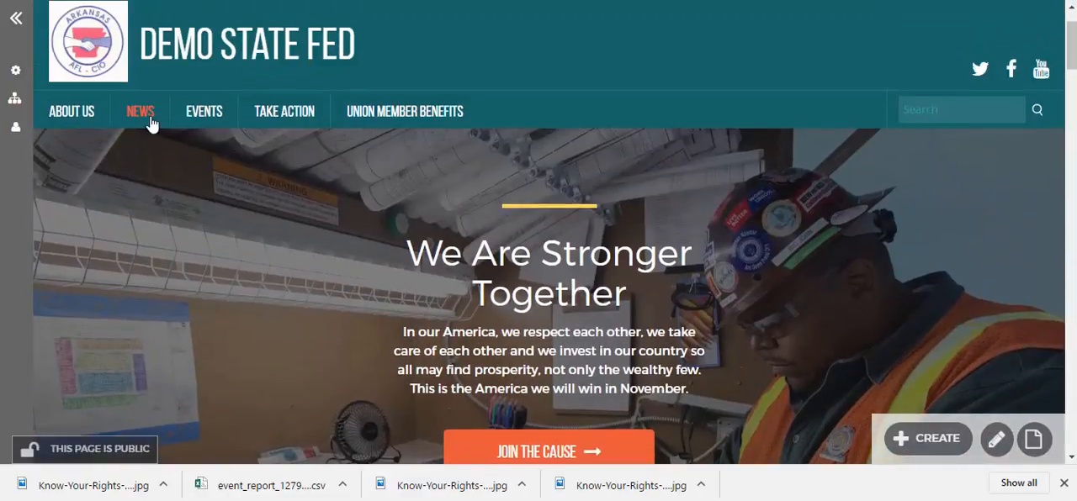
left_click(150, 123)
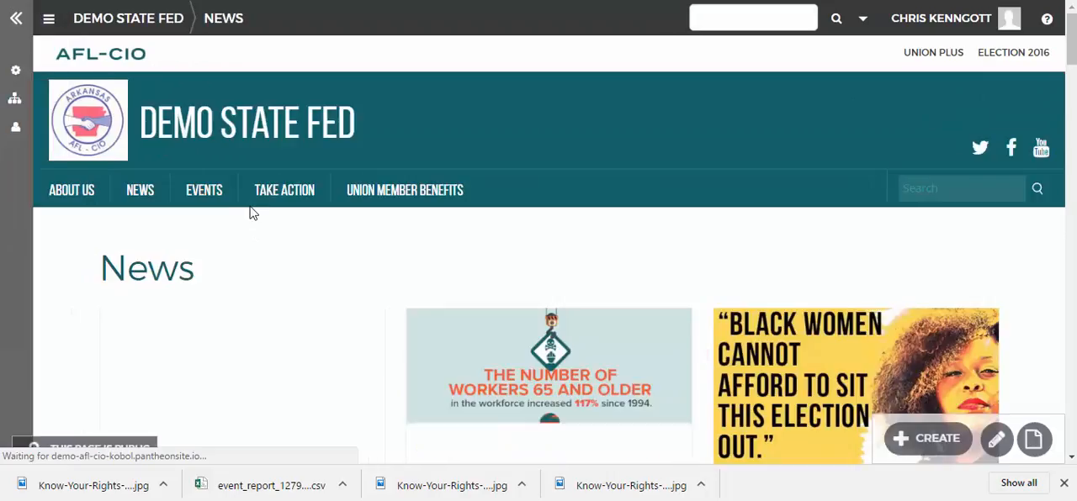
scroll(251, 214, "down", 2)
scroll(244, 210, "down", 2)
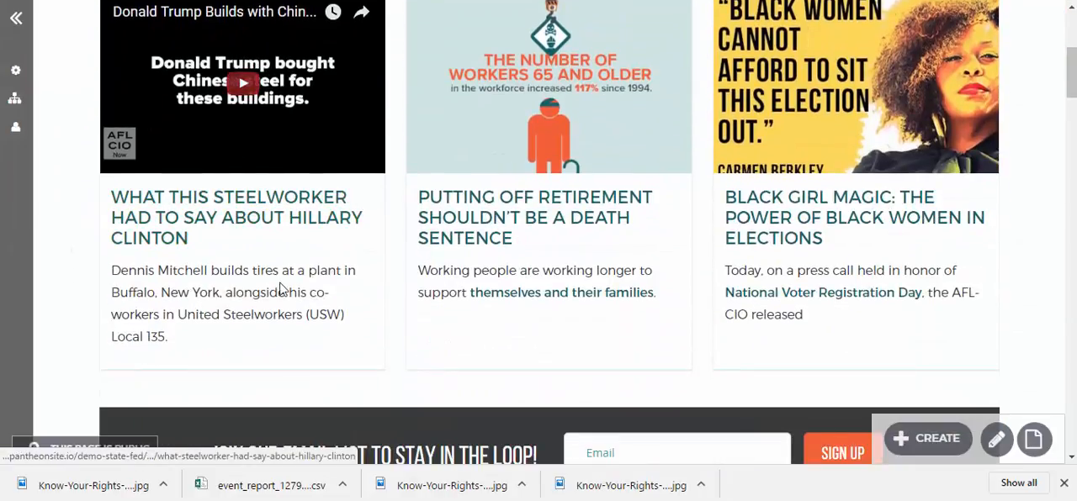
Scan the rest of the News page for the archived article and return to the site's home page
scroll(281, 281, "down", 8)
scroll(282, 291, "down", 8)
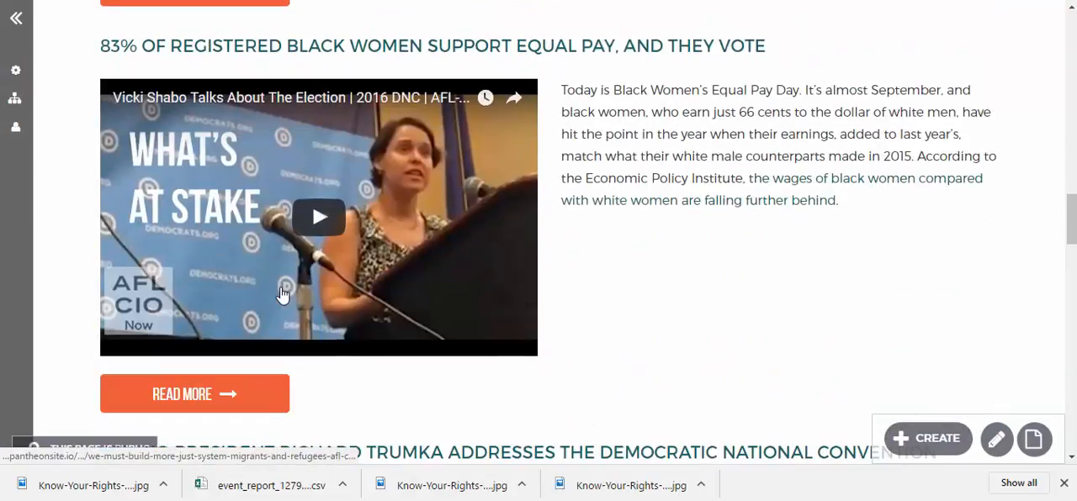
scroll(282, 294, "up", 10)
scroll(281, 296, "up", 10)
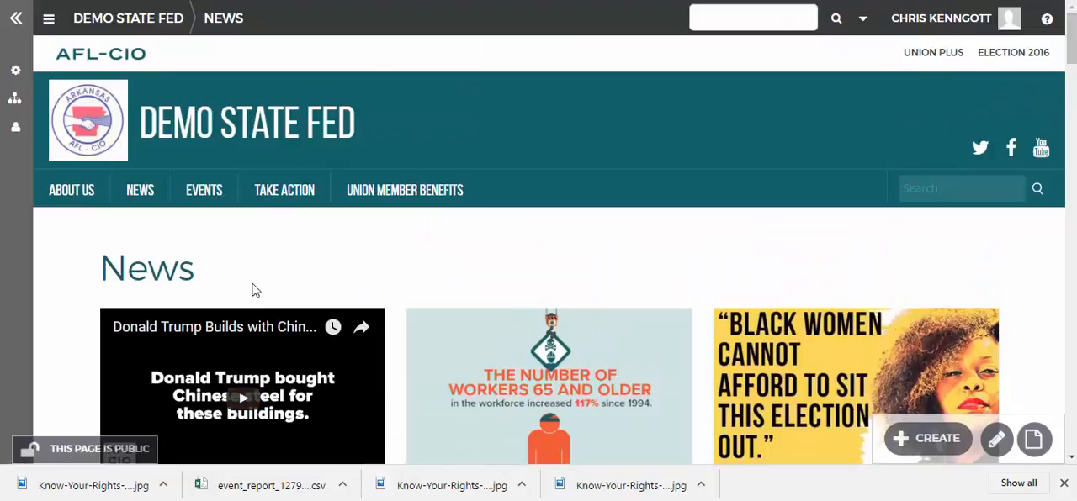
left_click(257, 133)
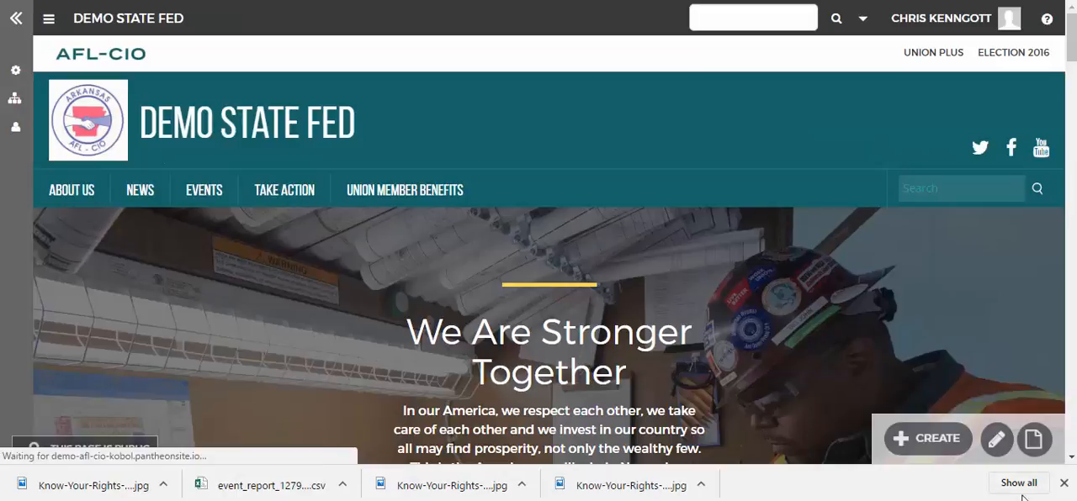
Create a News article titled "test" with the body text "test" and save it as a draft
left_click(930, 438)
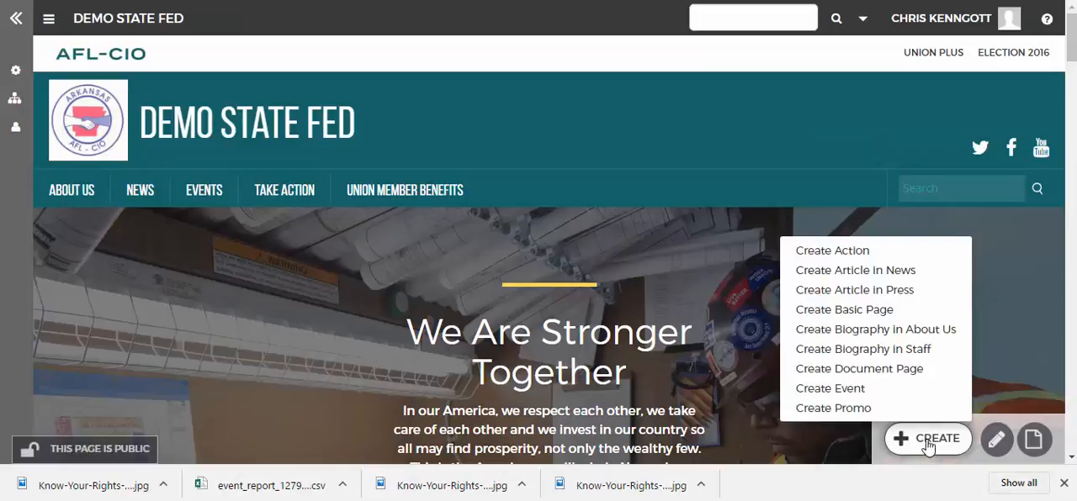
left_click(890, 272)
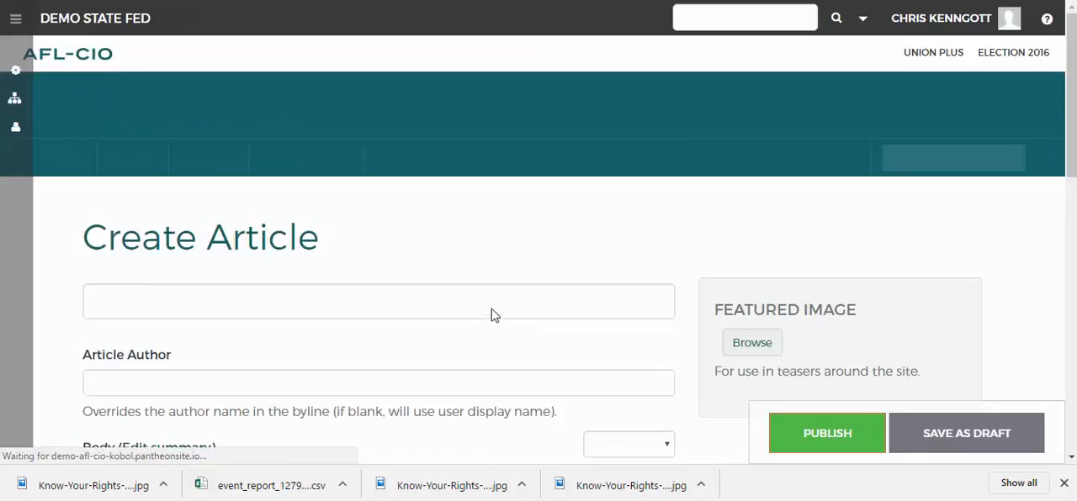
left_click(484, 328)
type("test")
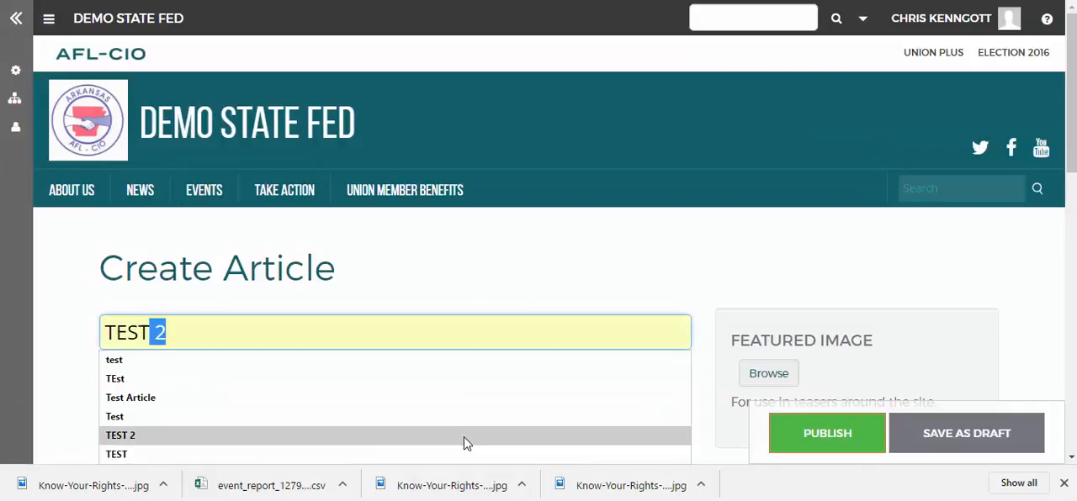
left_click(559, 291)
scroll(497, 327, "down", 3)
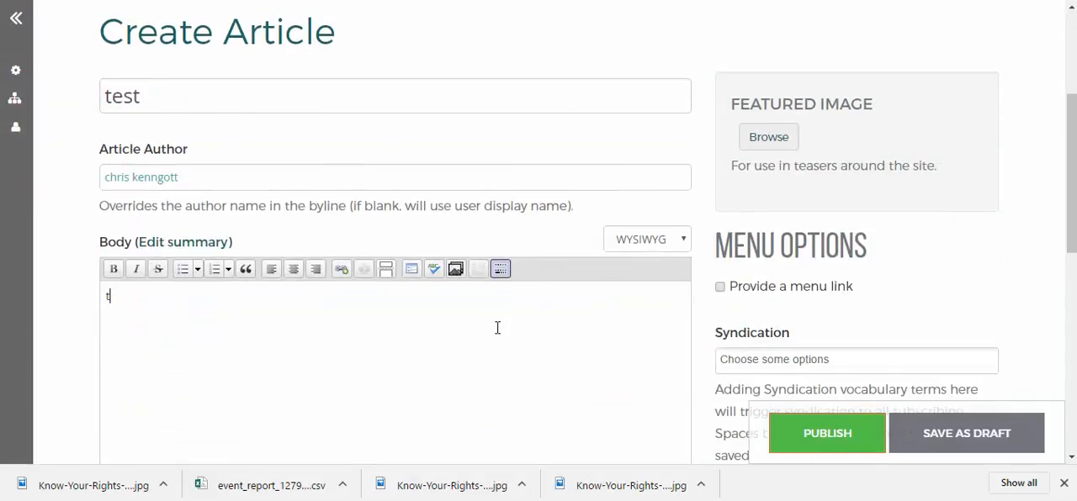
left_click(933, 444)
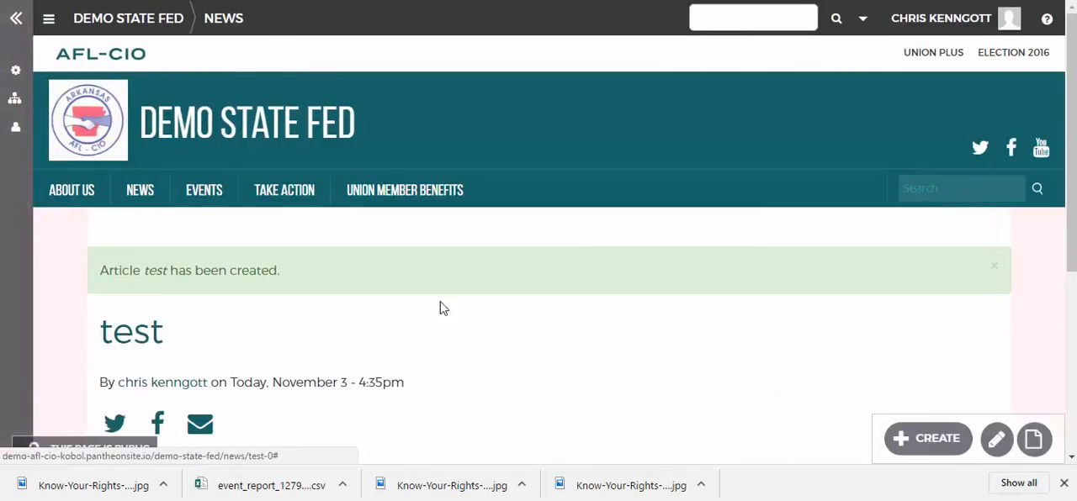
Return to the Demo State Fed home page, then collapse and re-expand the admin sidebar
left_click(299, 140)
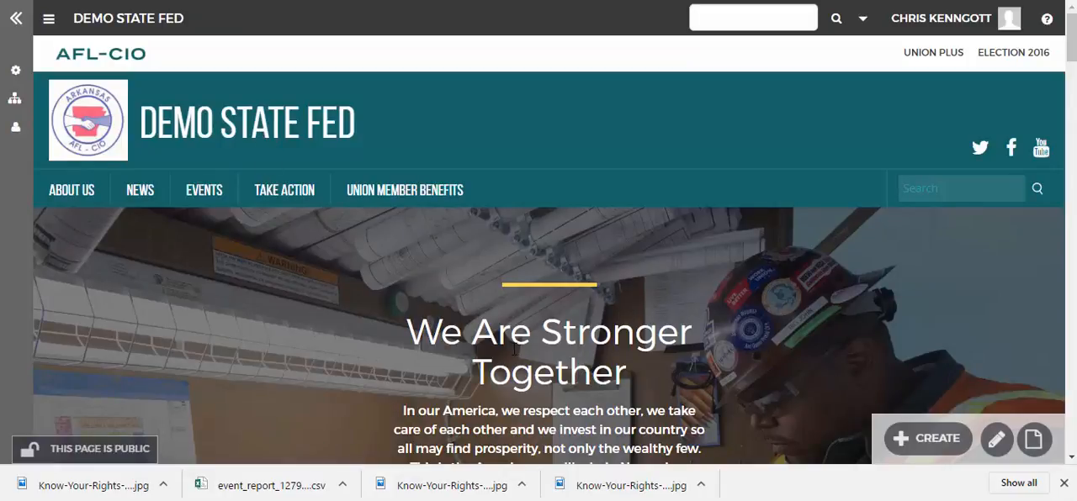
mouse_move(915, 434)
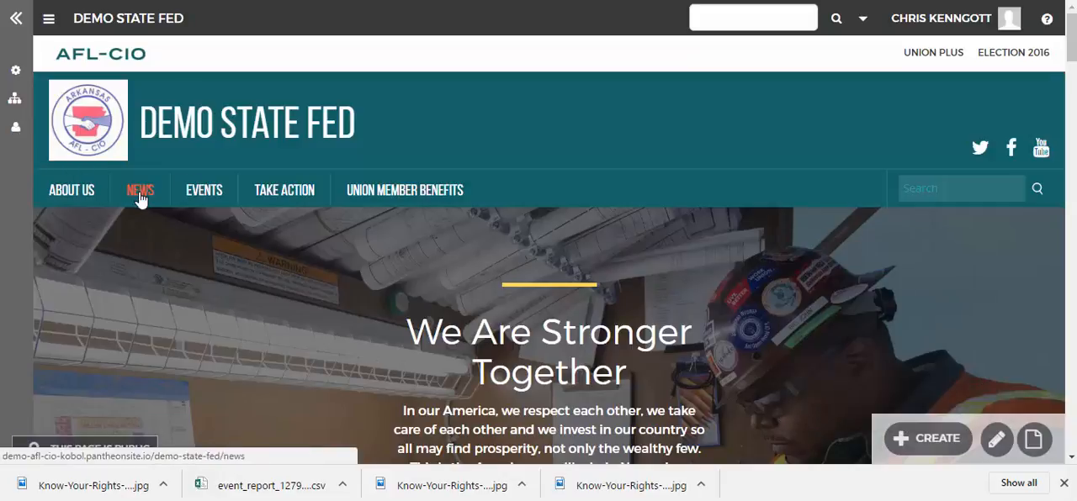
left_click(15, 19)
left_click(15, 19)
left_click(14, 19)
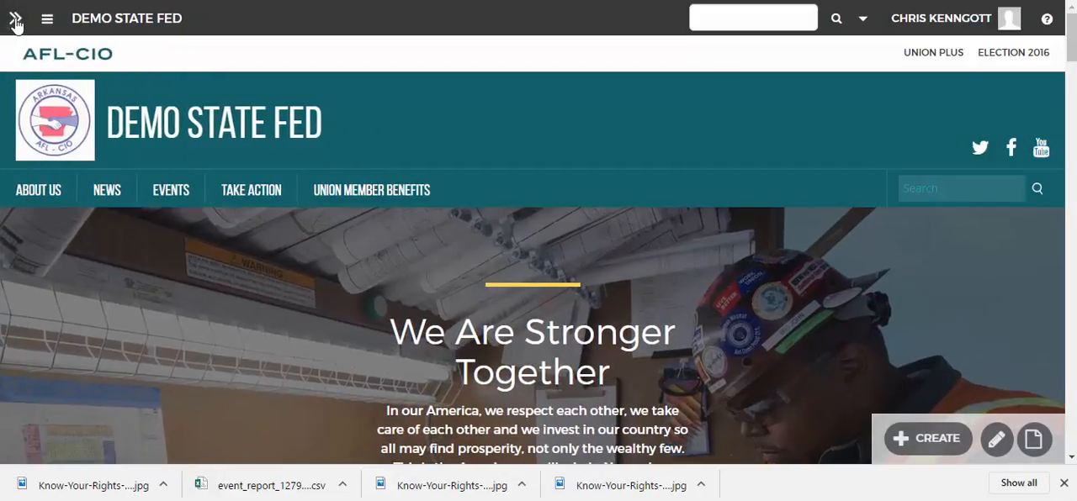
left_click(14, 21)
Open the Demo State Fed space's content list and locate the unpublished "test" article
mouse_move(15, 101)
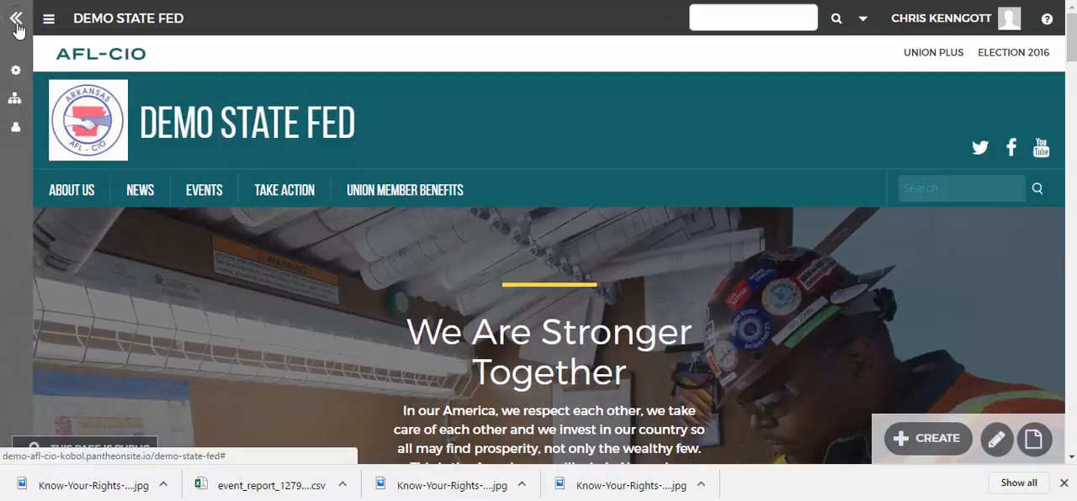
mouse_move(16, 74)
left_click(203, 192)
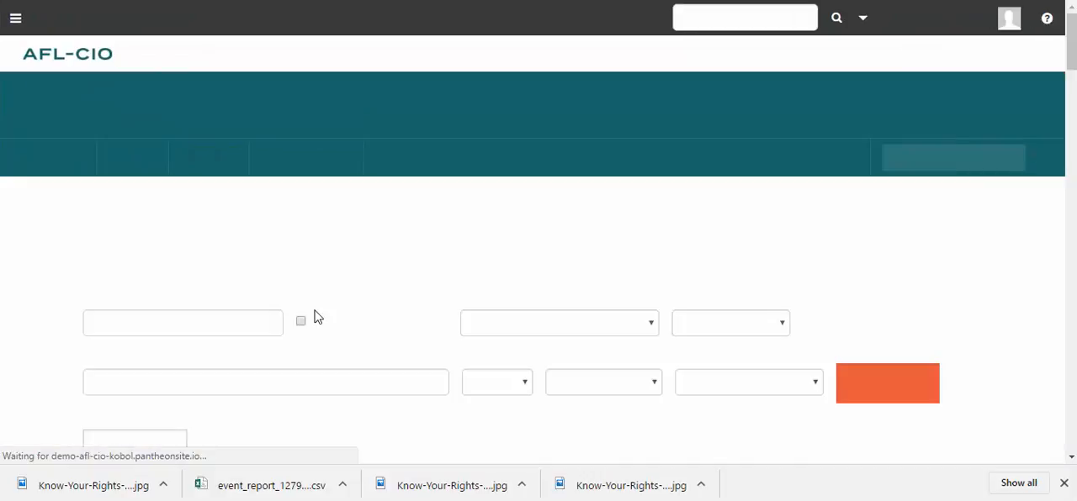
scroll(402, 339, "down", 2)
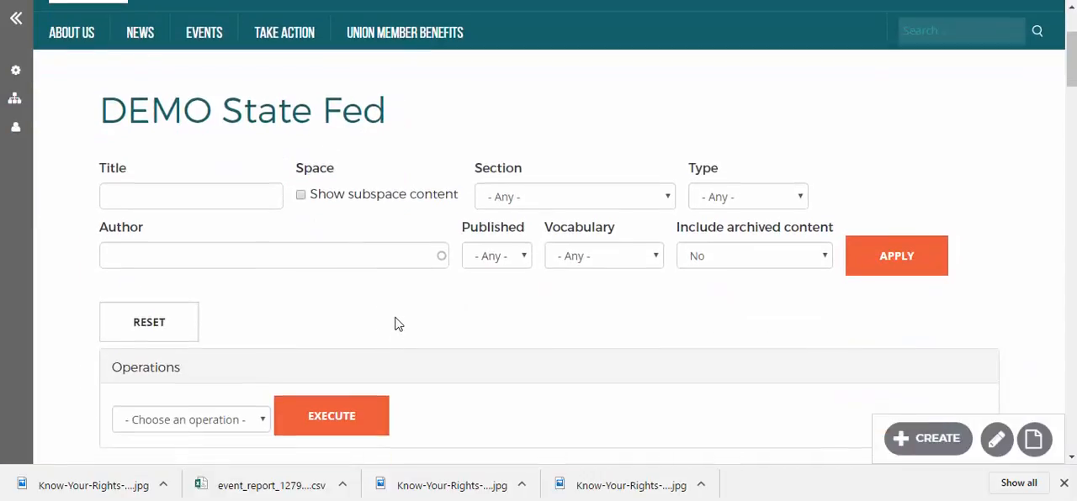
scroll(396, 324, "down", 4)
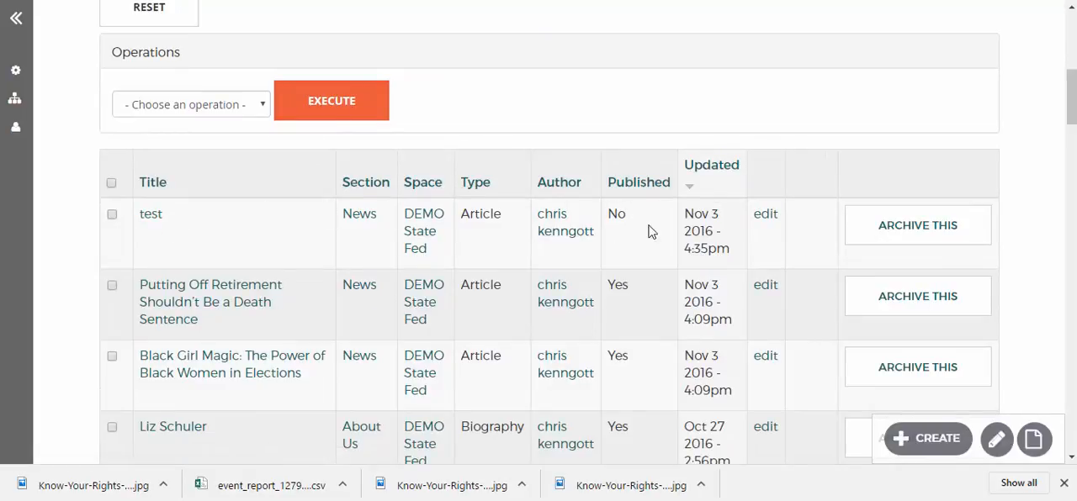
Open the "test" draft for editing from the content list and publish it
left_click(772, 220)
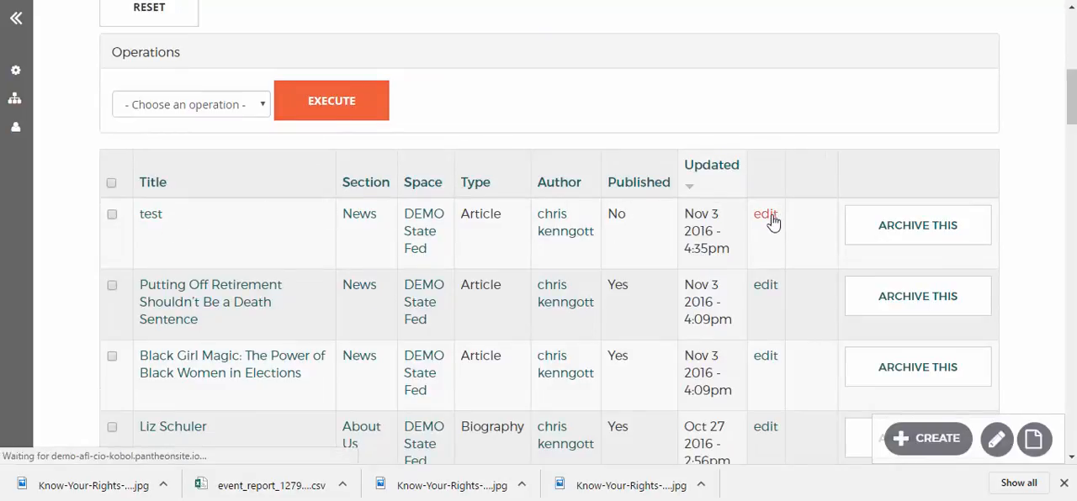
scroll(569, 300, "down", 3)
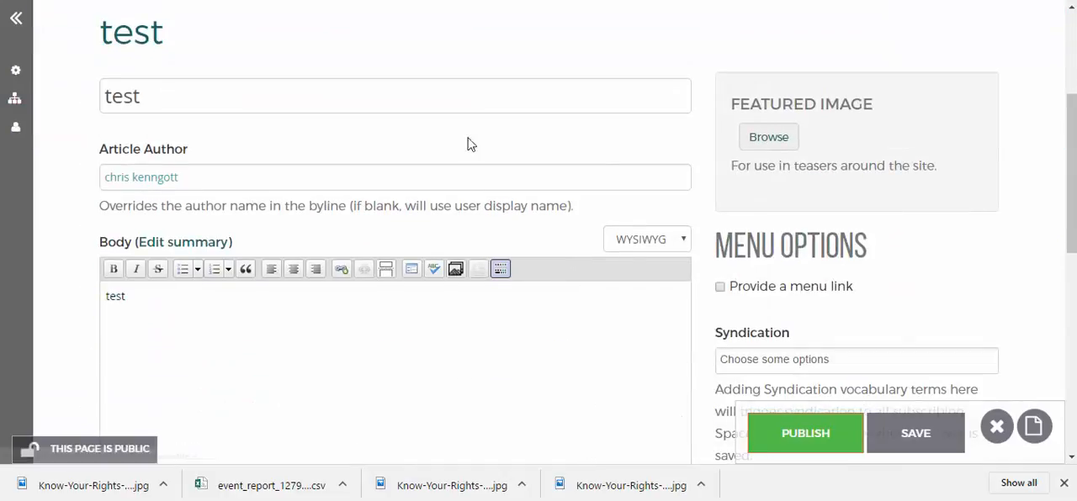
left_click(824, 444)
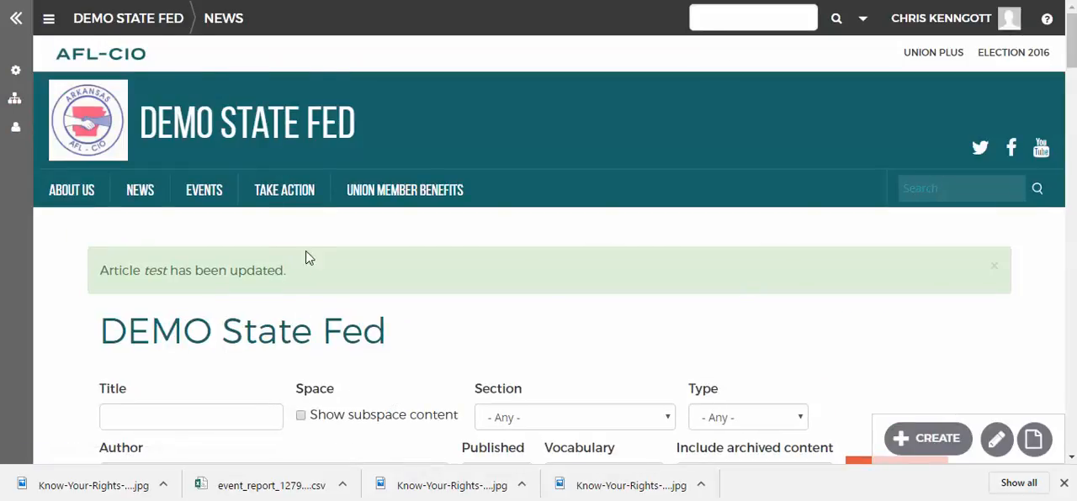
Archive the "test" article from the content list and confirm the archiving
scroll(333, 225, "down", 5)
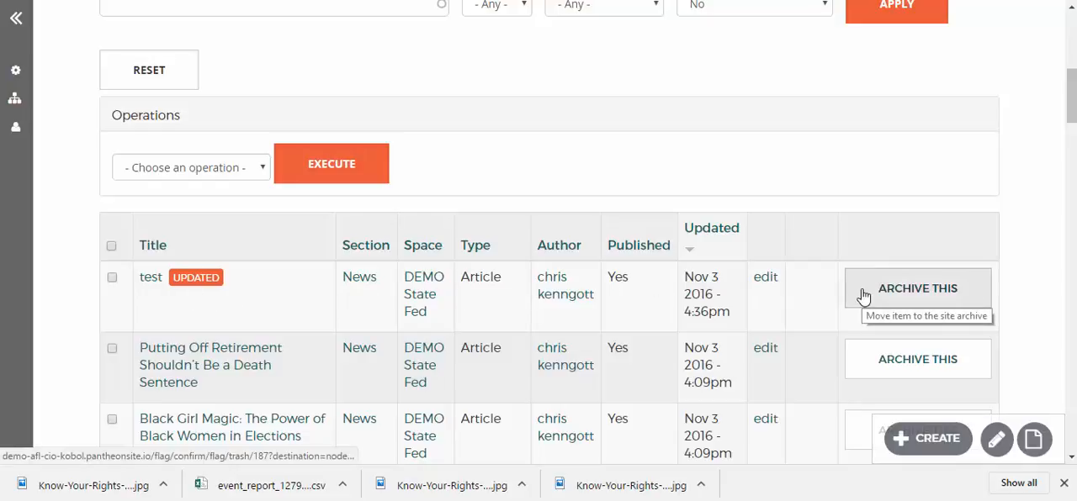
scroll(328, 313, "up", 1)
scroll(884, 379, "down", 2)
left_click(932, 220)
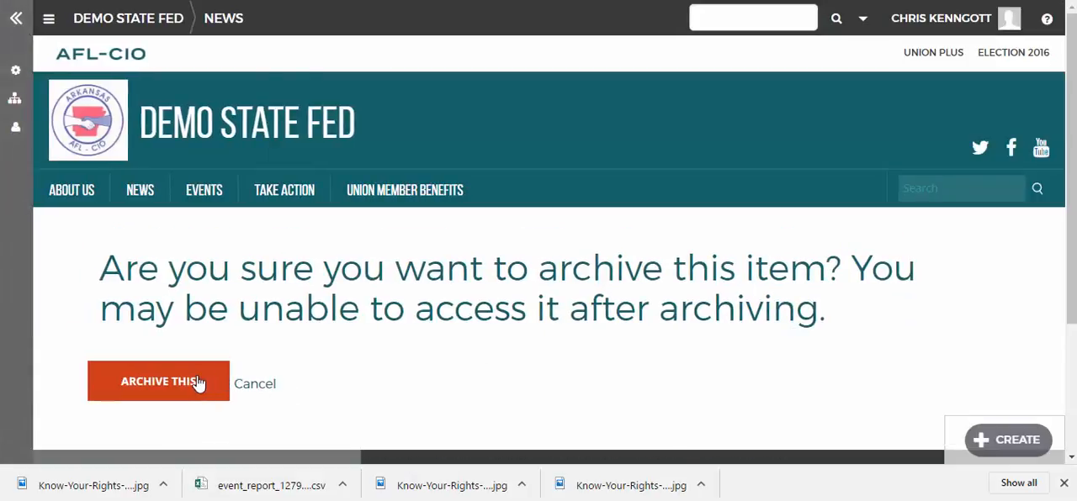
left_click(194, 383)
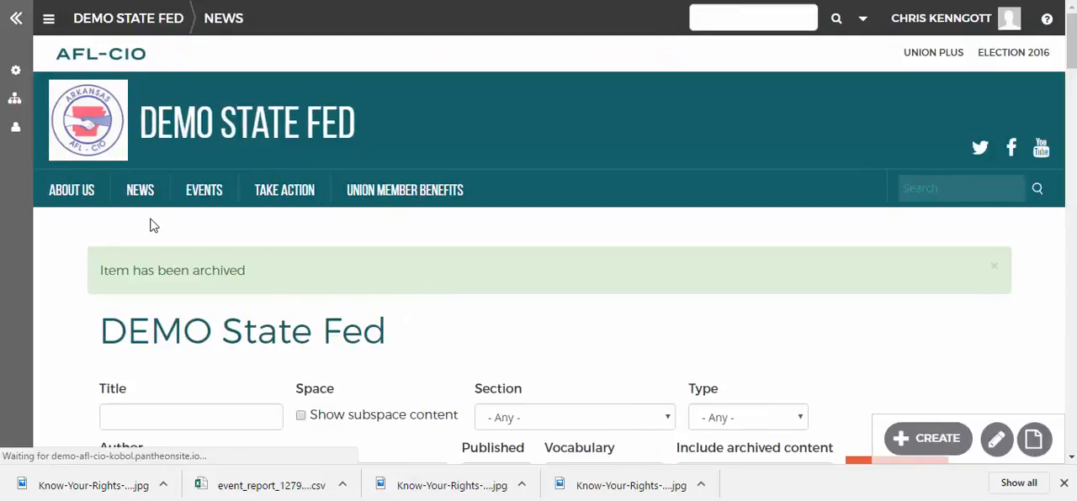
Open the Demo State Fed archive from the home page and look through its archived items
left_click(16, 102)
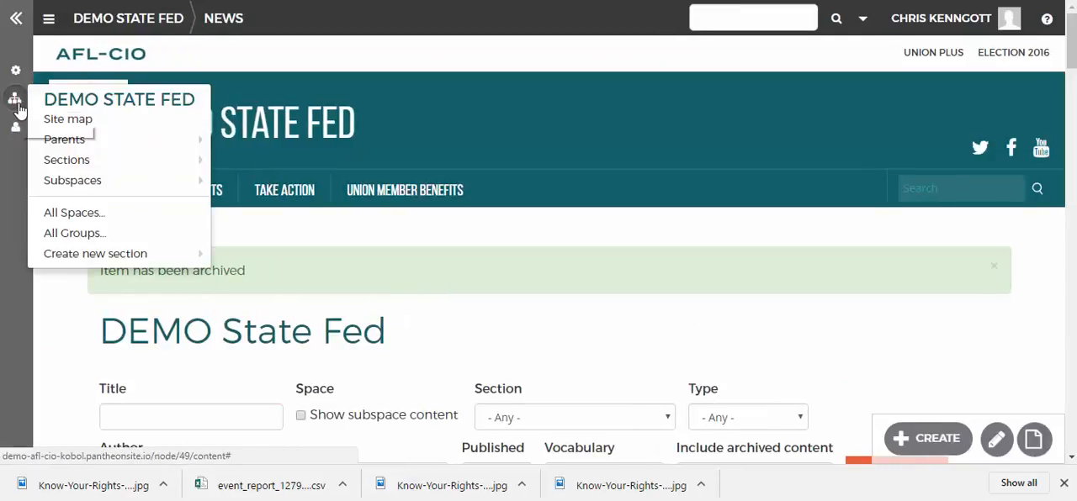
mouse_move(15, 71)
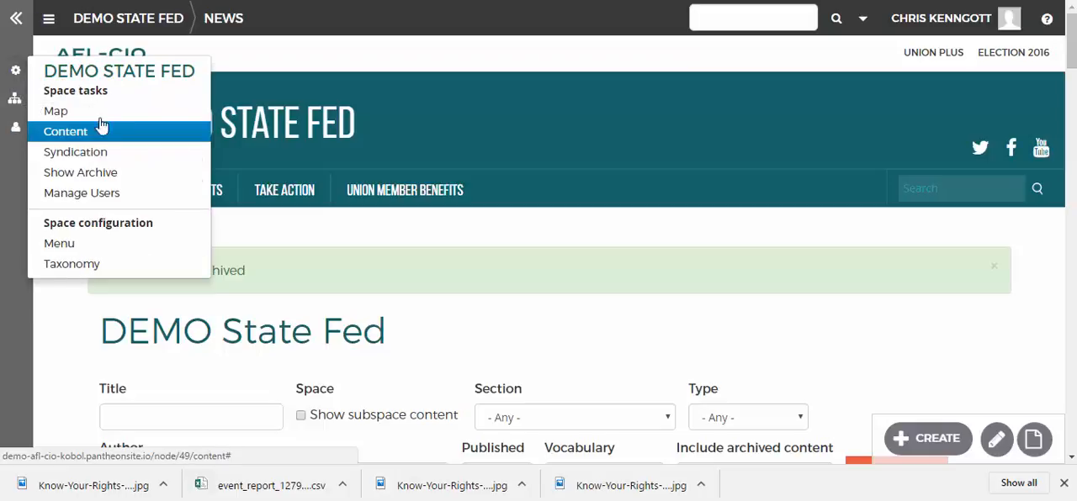
left_click(163, 170)
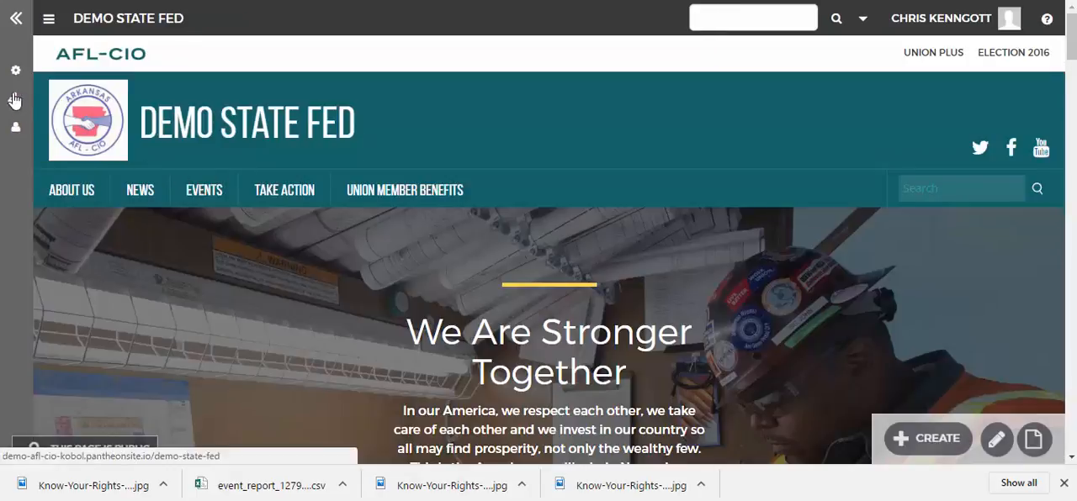
left_click(15, 100)
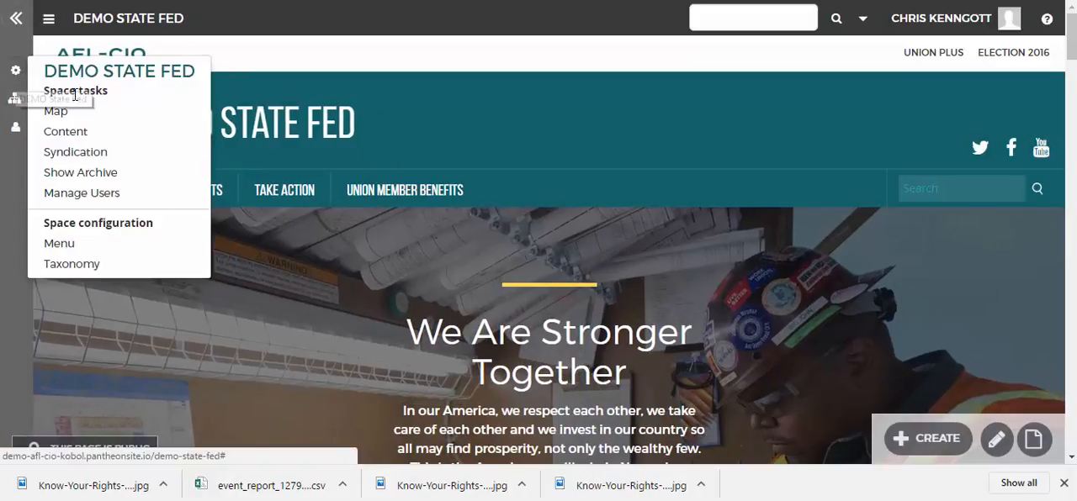
left_click(132, 178)
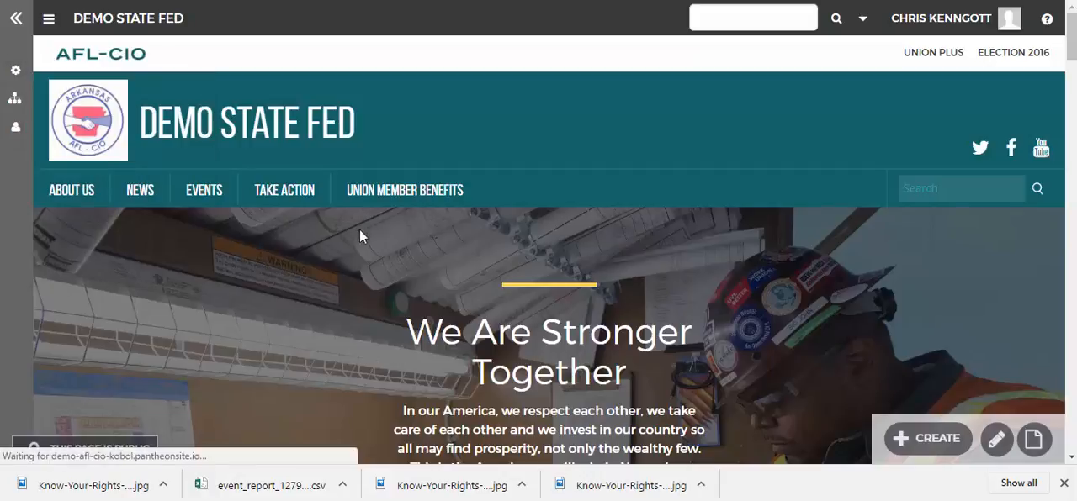
scroll(423, 304, "down", 10)
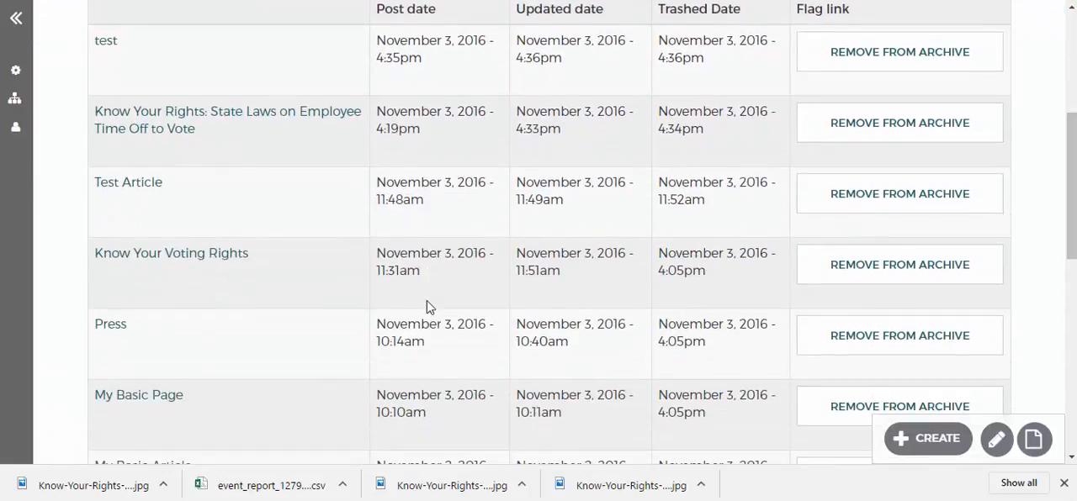
scroll(431, 292, "up", 4)
scroll(452, 283, "down", 5)
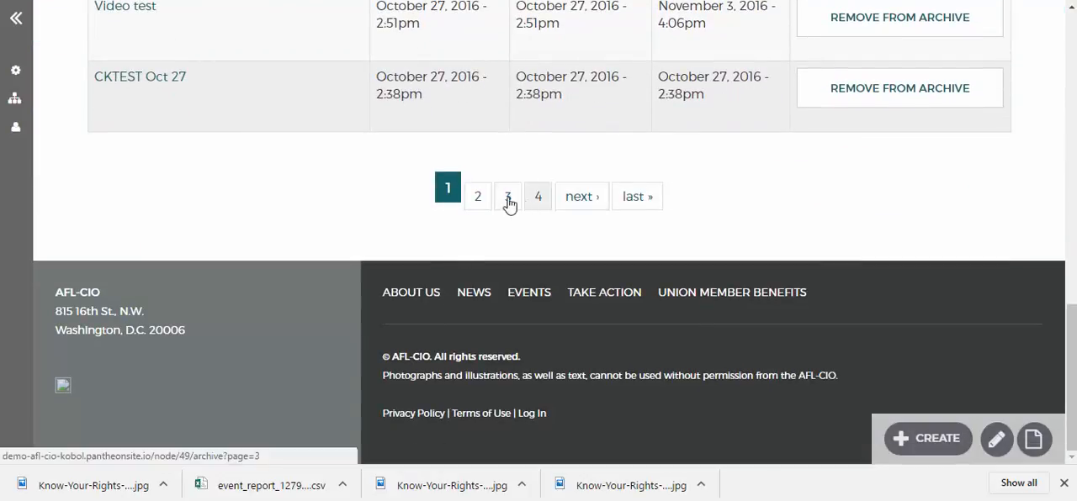
scroll(668, 202, "up", 10)
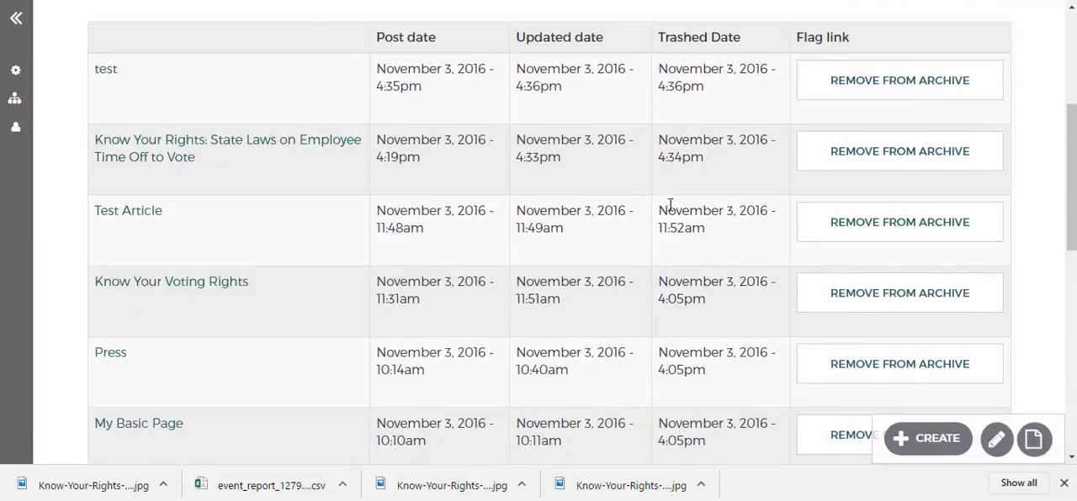
Remove the "test" article from the archive and confirm the removal
scroll(656, 218, "down", 2)
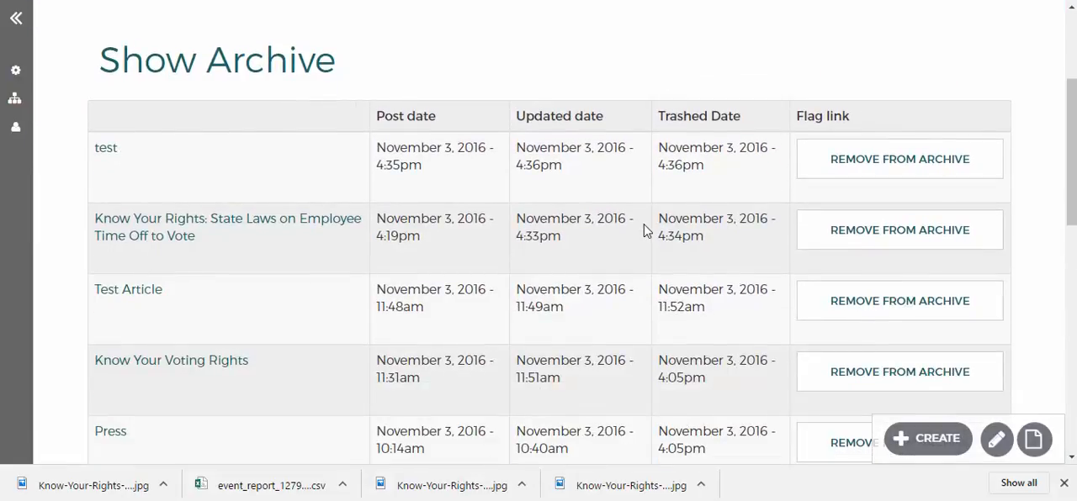
left_click(829, 172)
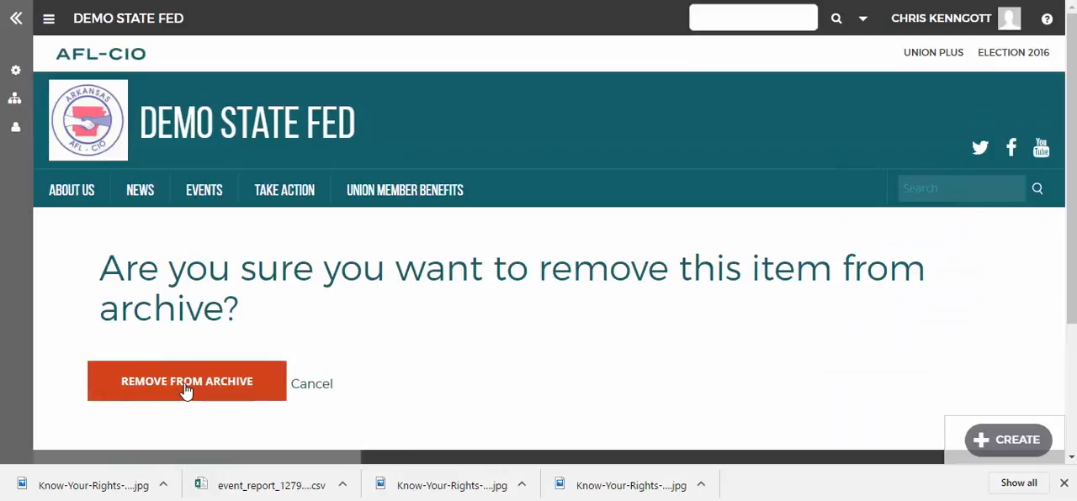
left_click(186, 383)
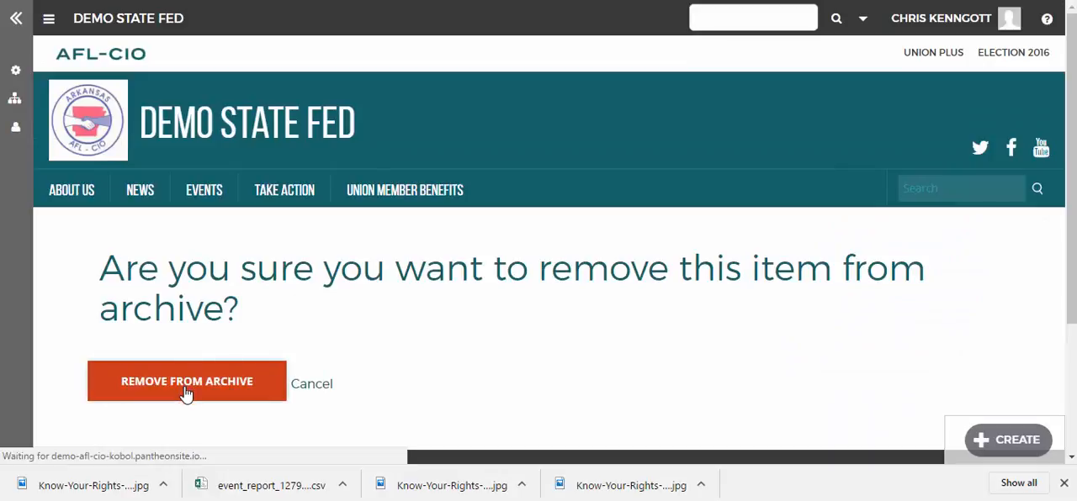
Open the space's content list again and locate the restored "test" article
mouse_move(13, 75)
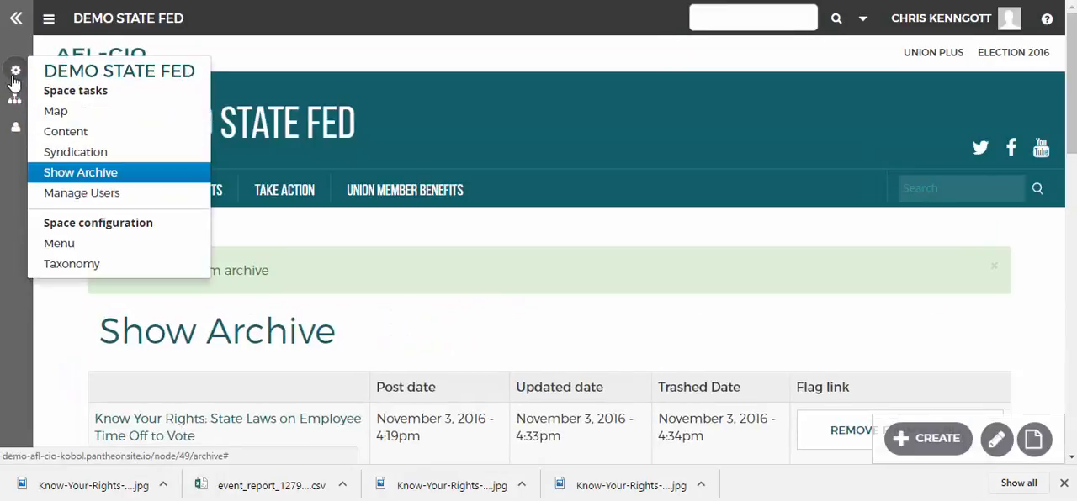
left_click(83, 138)
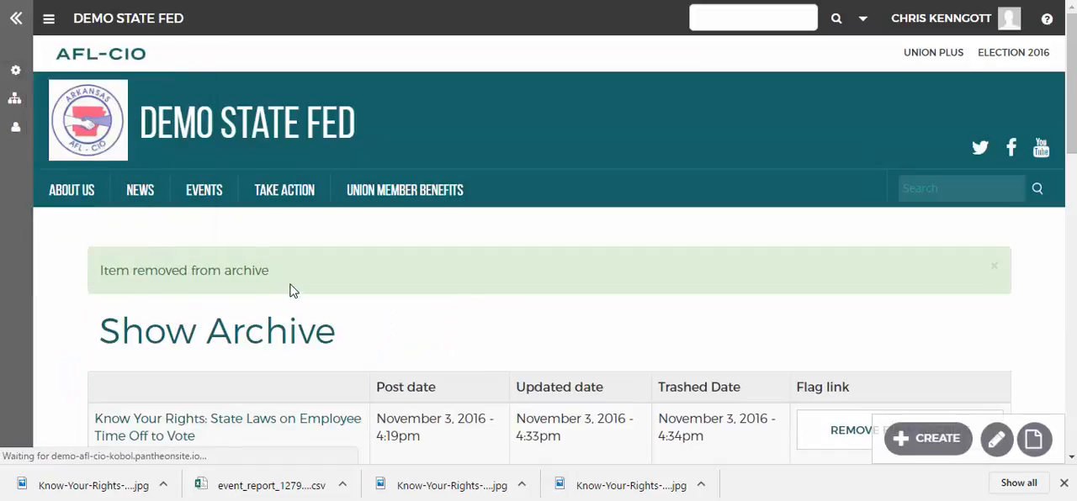
scroll(300, 344, "down", 4)
scroll(143, 320, "down", 2)
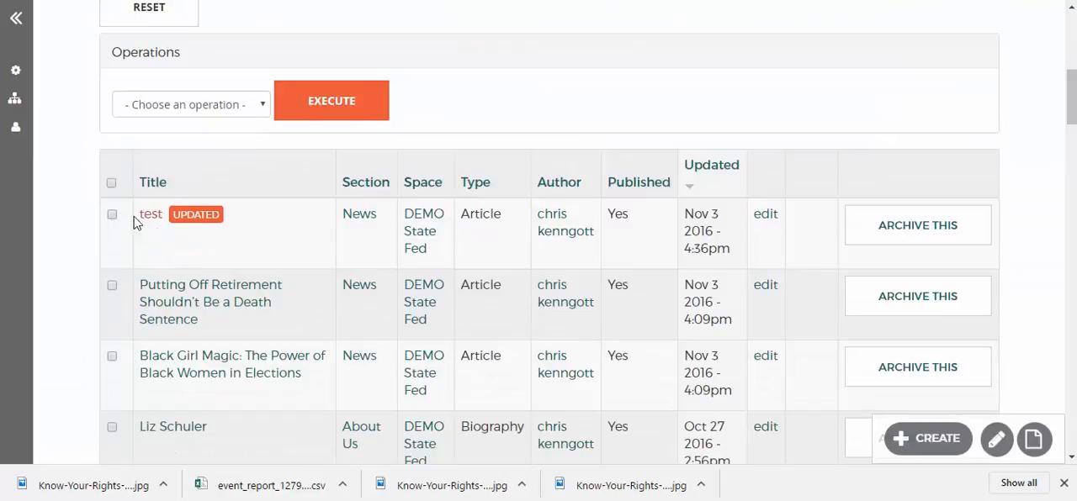
Archive the restored "test" article from the content list and confirm the archiving
left_click(872, 226)
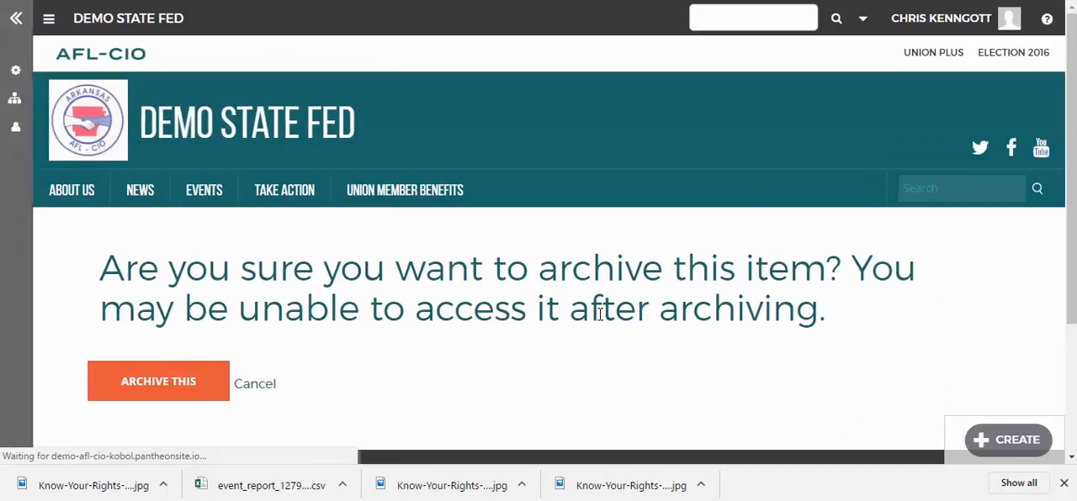
left_click(213, 387)
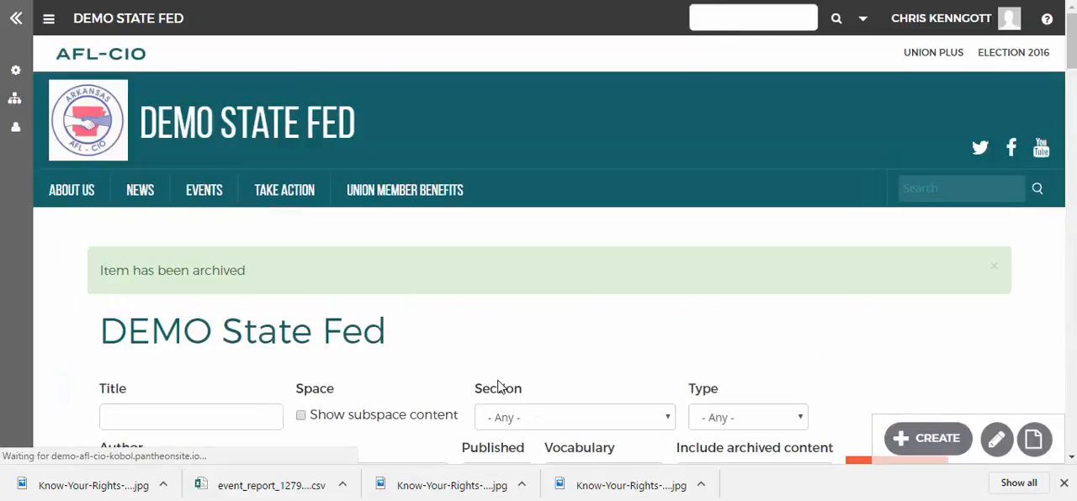
scroll(443, 404, "down", 5)
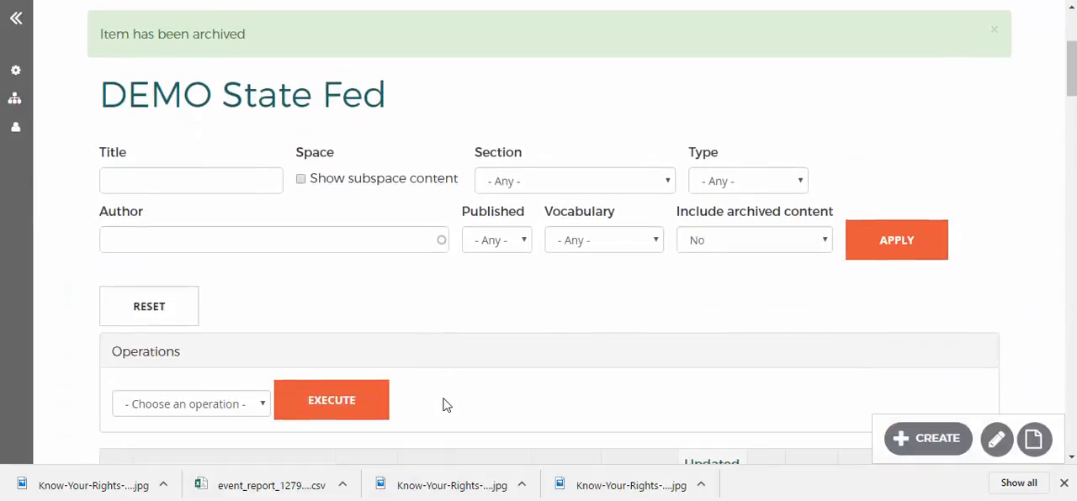
scroll(444, 402, "up", 3)
scroll(444, 402, "up", 1)
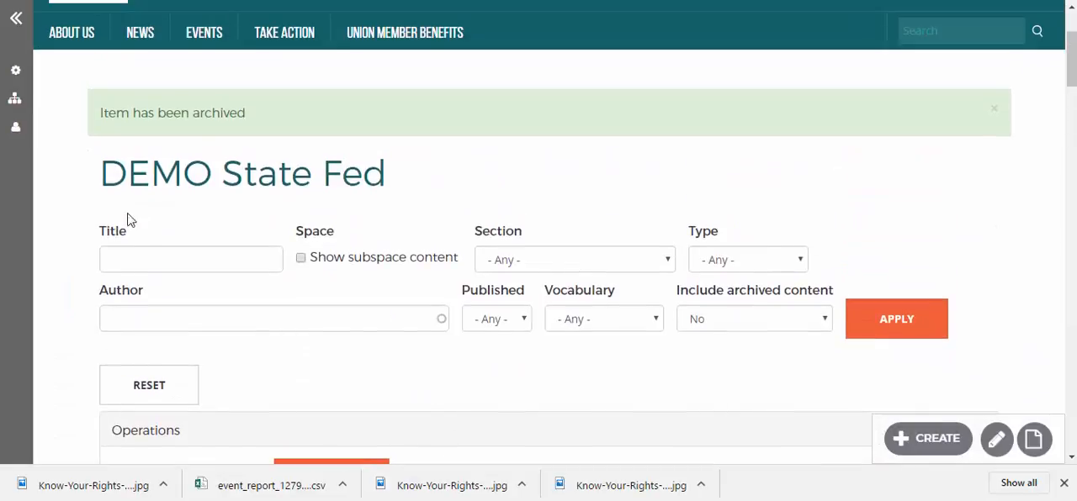
Look through the updated content list and examine the options of the Section filter
mouse_move(17, 72)
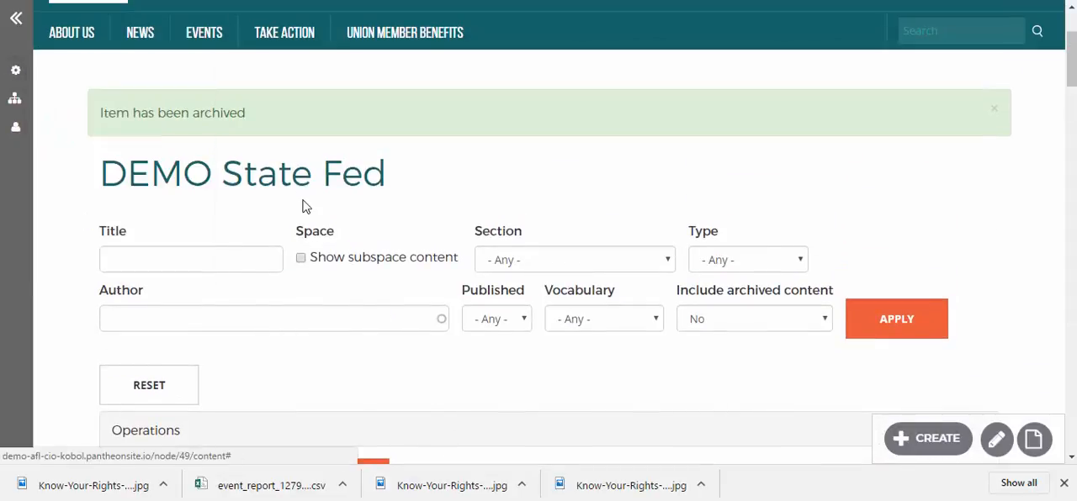
scroll(340, 252, "down", 5)
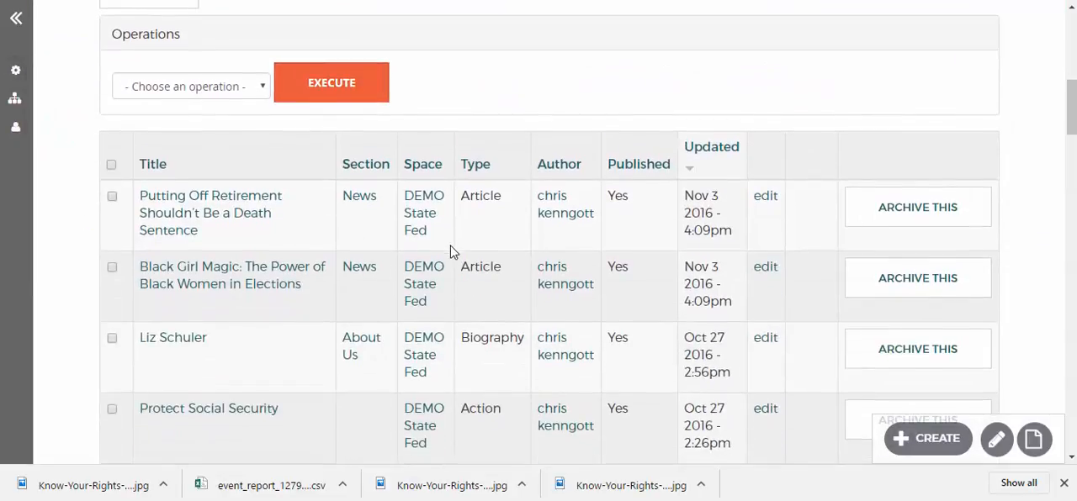
scroll(449, 247, "down", 3)
scroll(449, 247, "up", 3)
scroll(449, 247, "up", 2)
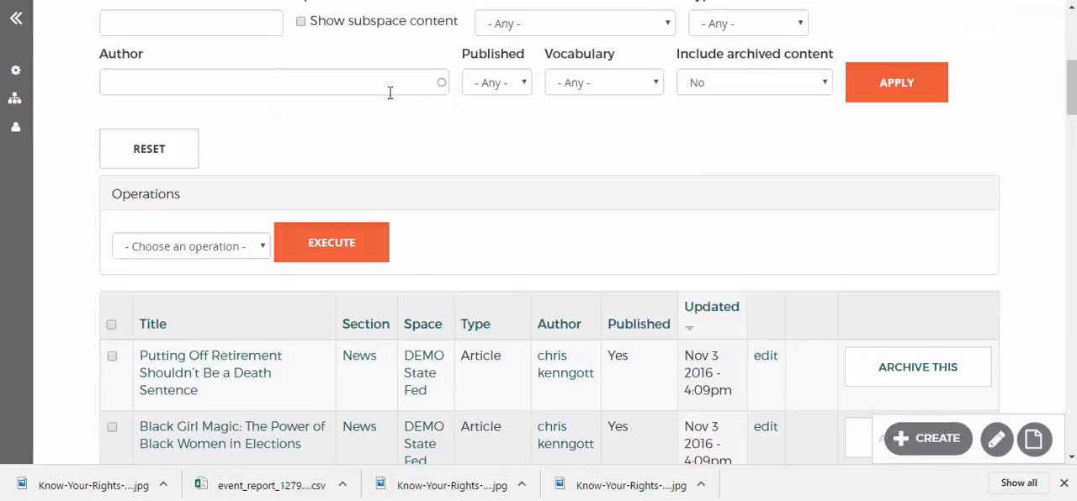
scroll(403, 116, "up", 1)
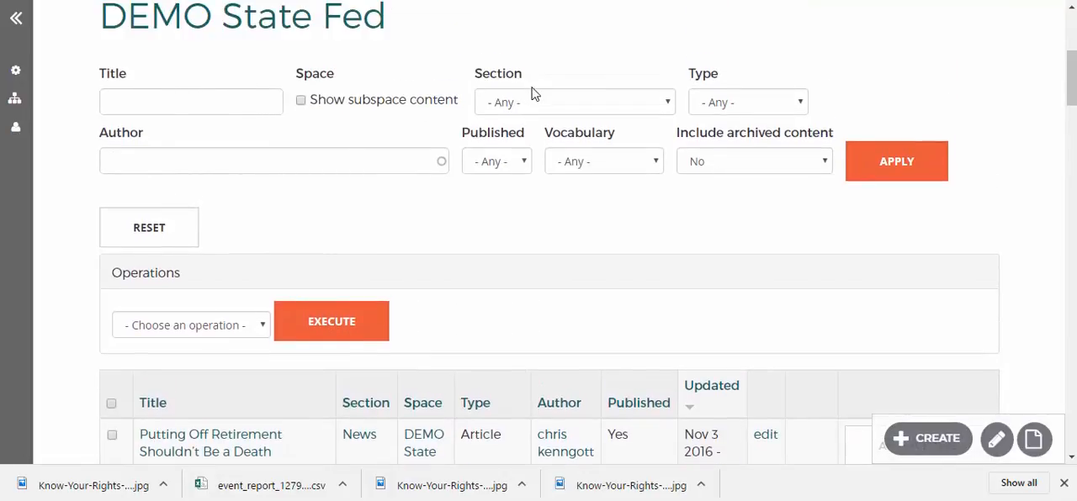
left_click(529, 99)
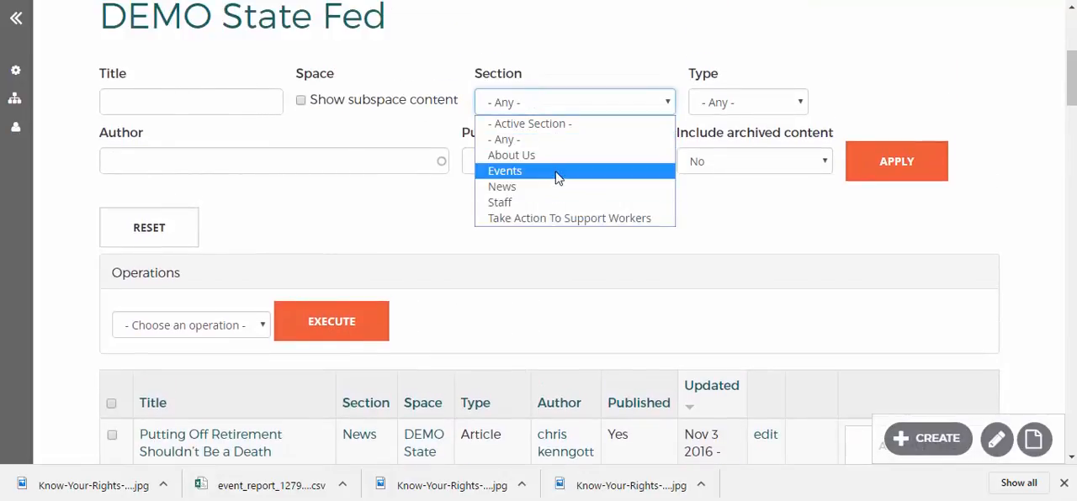
left_click(422, 253)
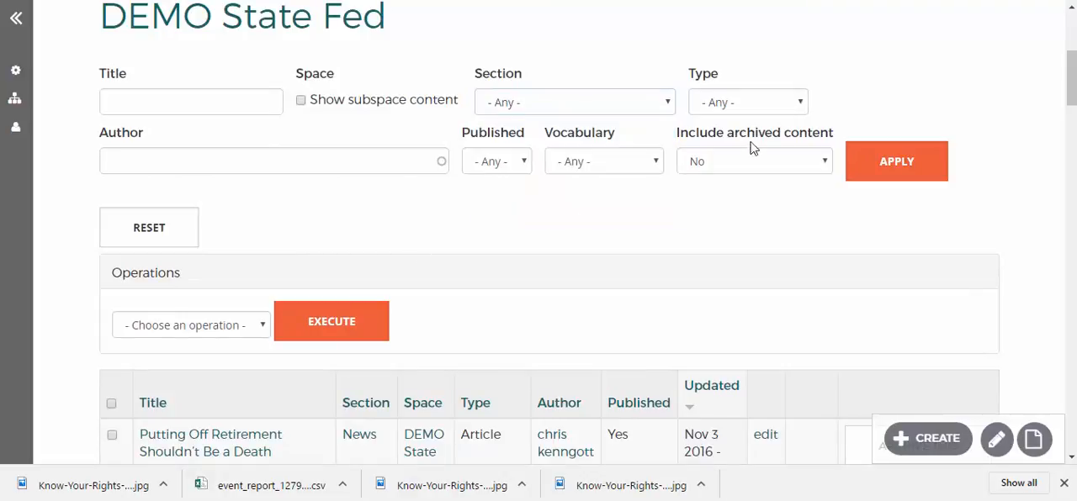
Filter the content list by the Take Action To Support Workers section and look through the matching items
left_click(578, 108)
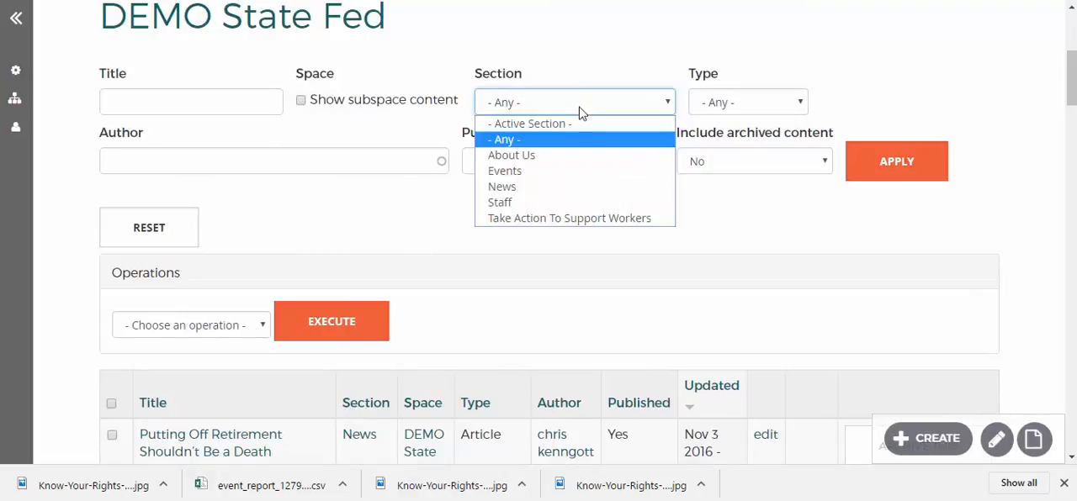
left_click(568, 218)
left_click(896, 175)
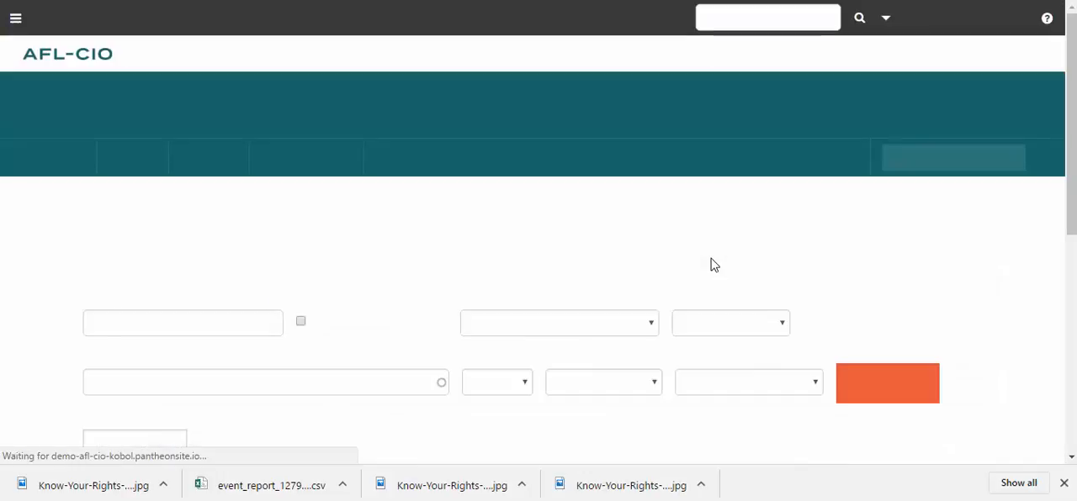
scroll(711, 286, "down", 4)
scroll(125, 174, "down", 2)
scroll(452, 198, "up", 2)
scroll(647, 179, "up", 1)
Reset the content list filters and examine the Section and Type filter options
left_click(152, 251)
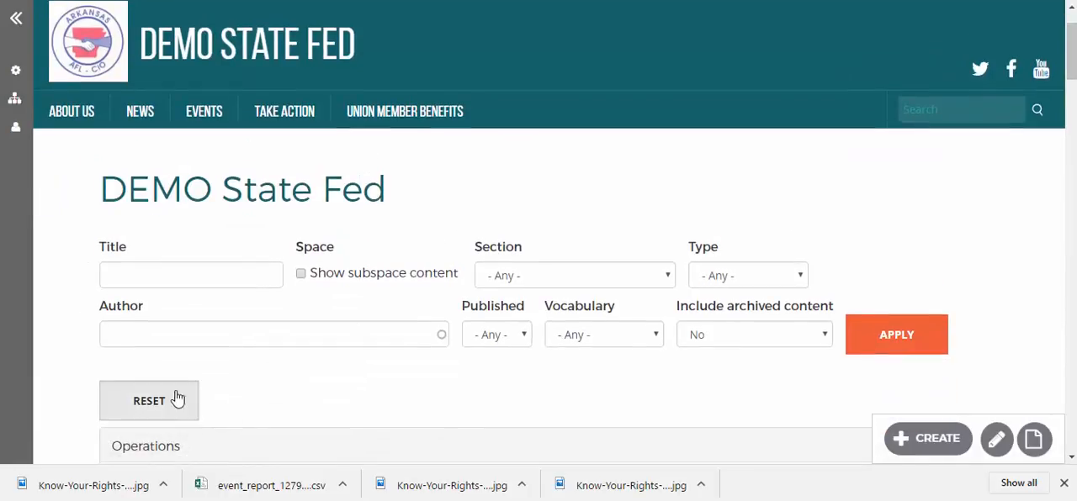
scroll(401, 362, "down", 2)
left_click(572, 116)
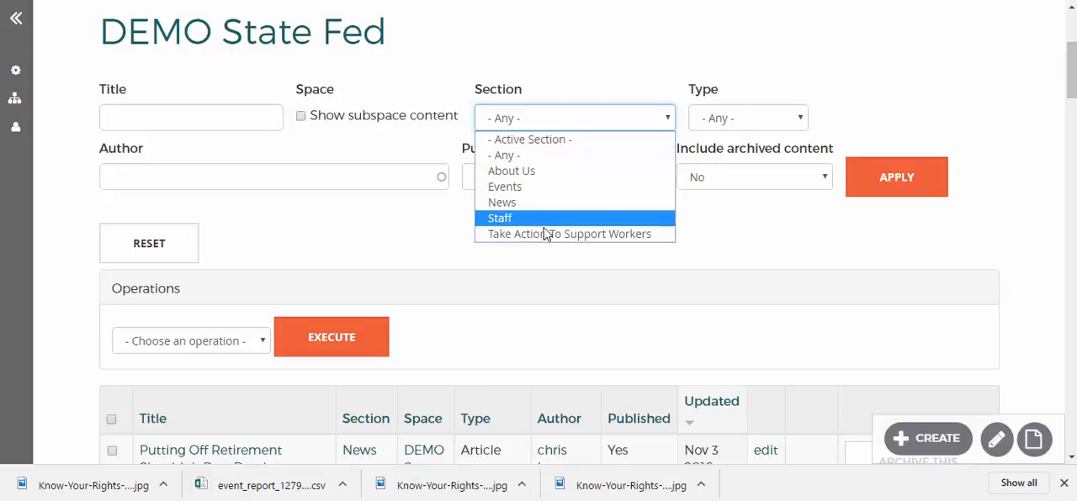
left_click(407, 244)
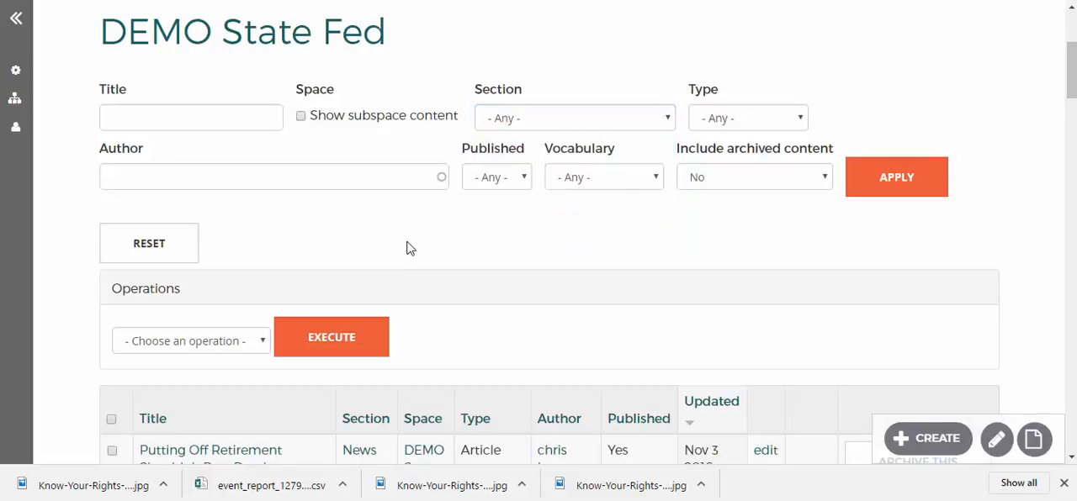
scroll(407, 242, "up", 2)
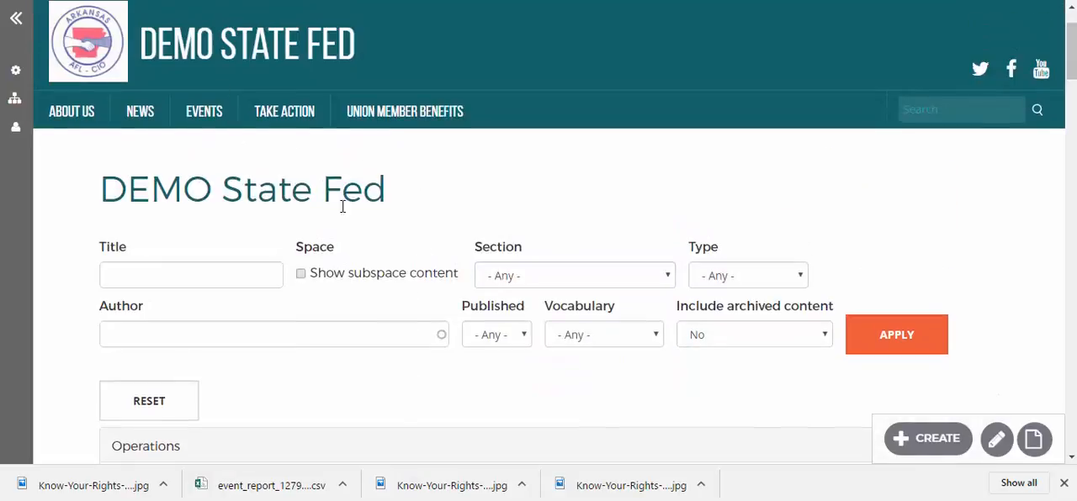
left_click(715, 280)
left_click(563, 219)
Open the Syndication page of the Demo State Fed space and look through its syndicated content
scroll(308, 312, "down", 3)
scroll(216, 244, "up", 4)
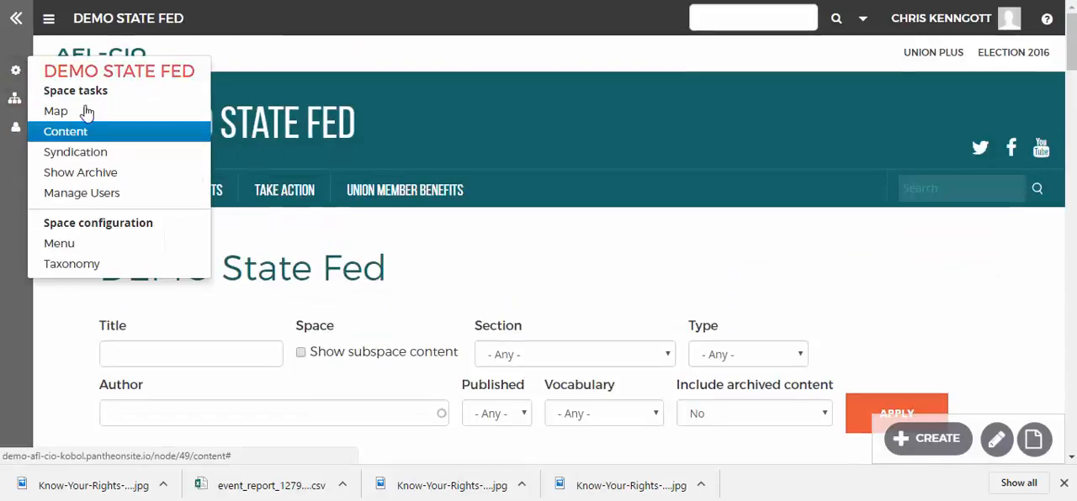
left_click(88, 162)
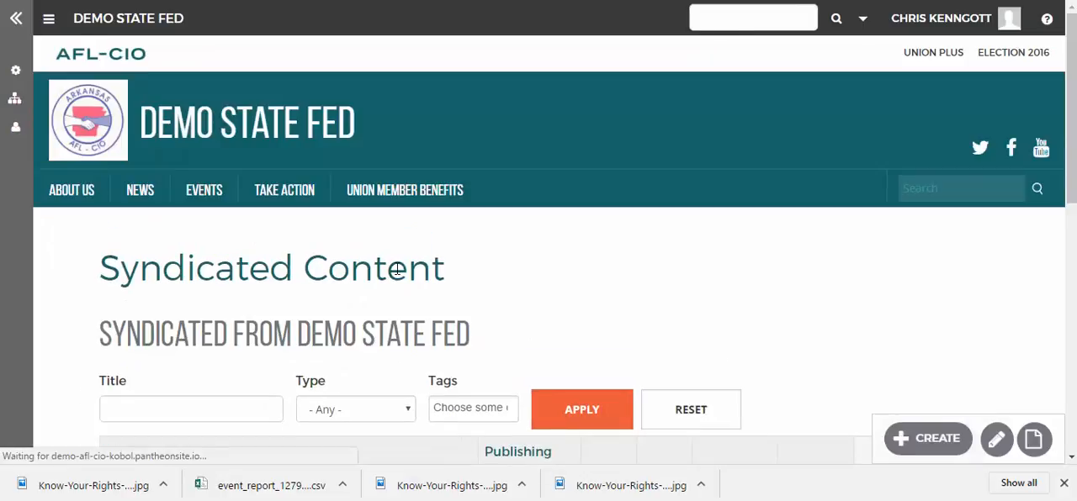
scroll(404, 260, "down", 5)
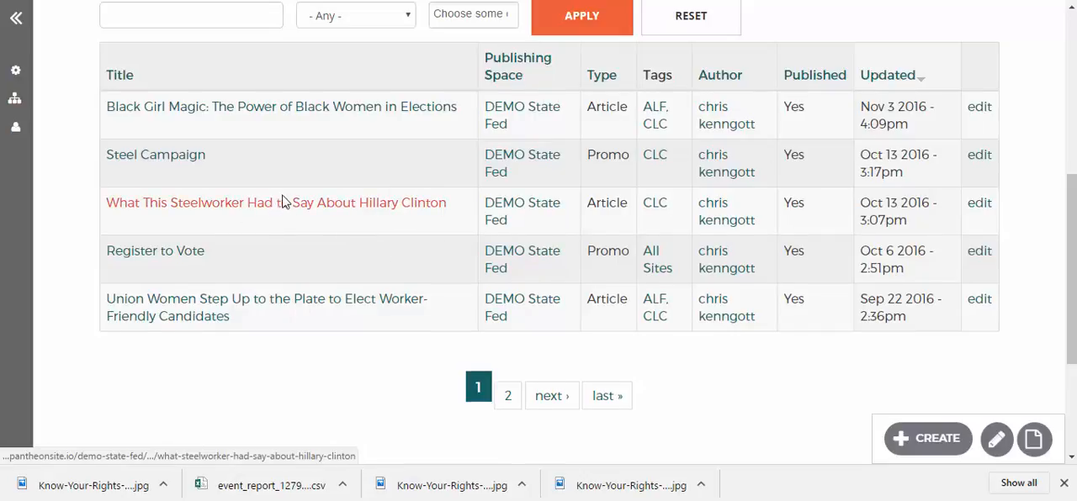
scroll(283, 201, "up", 2)
mouse_move(4, 94)
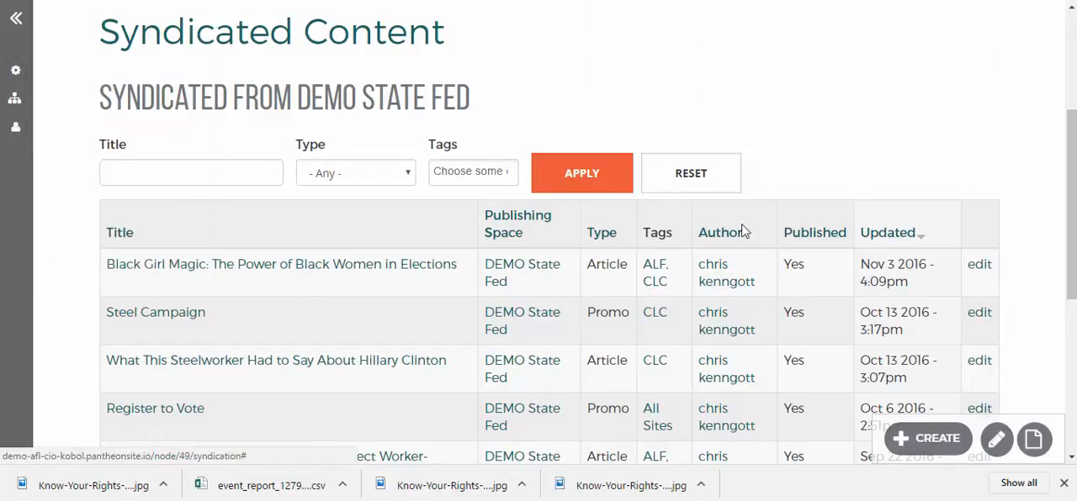
scroll(511, 283, "up", 3)
Return to the Demo State Fed home page and open the article "Putting Off Retirement Shouldn't Be a Death Sentence"
left_click(307, 121)
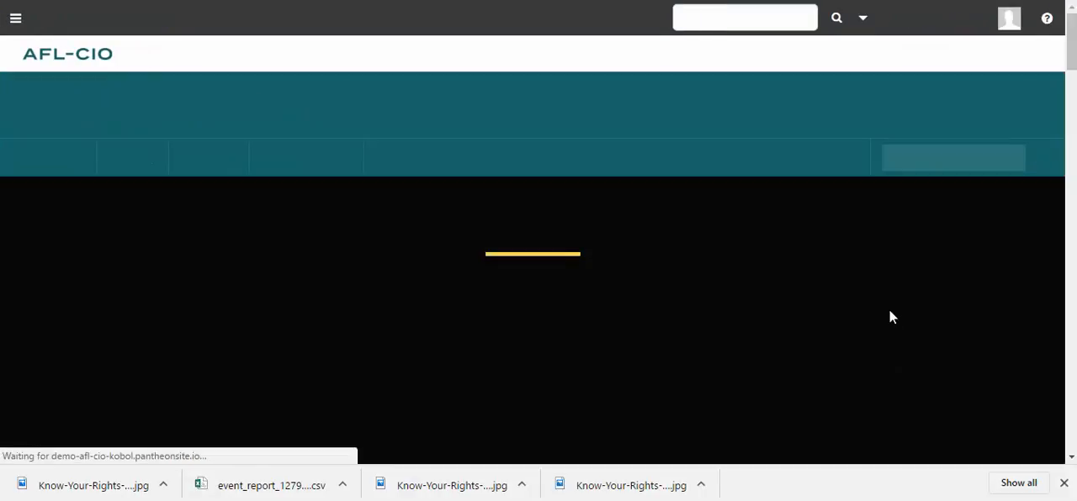
mouse_move(934, 439)
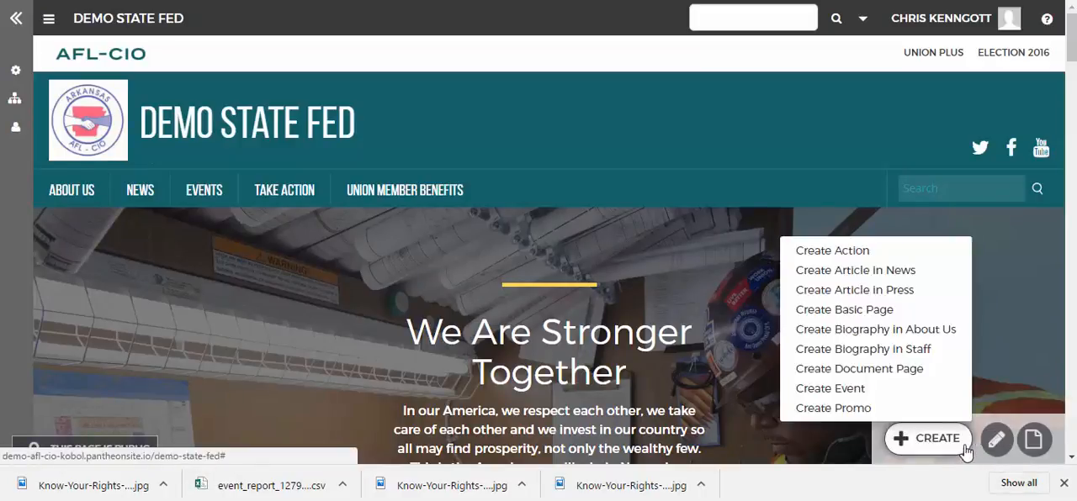
scroll(967, 404, "down", 6)
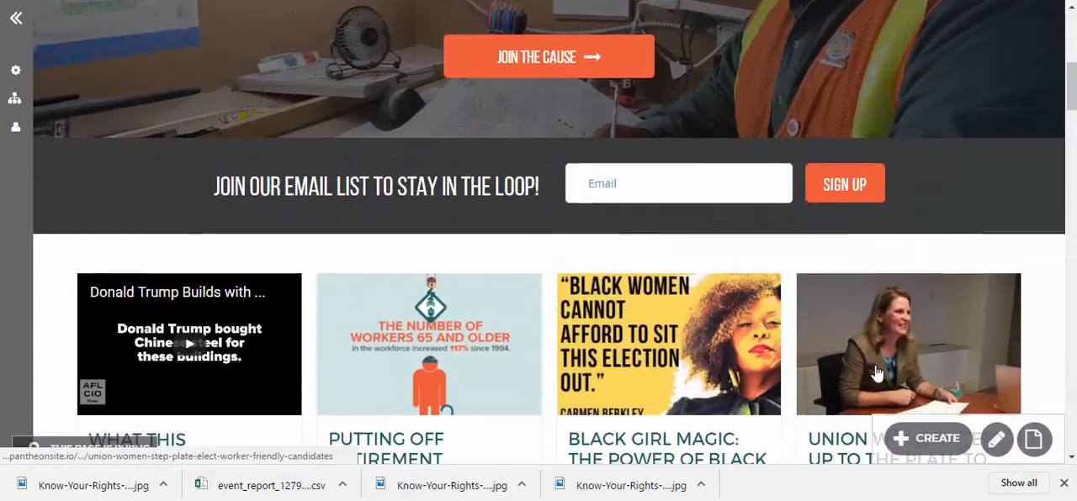
scroll(874, 373, "down", 1)
left_click(458, 365)
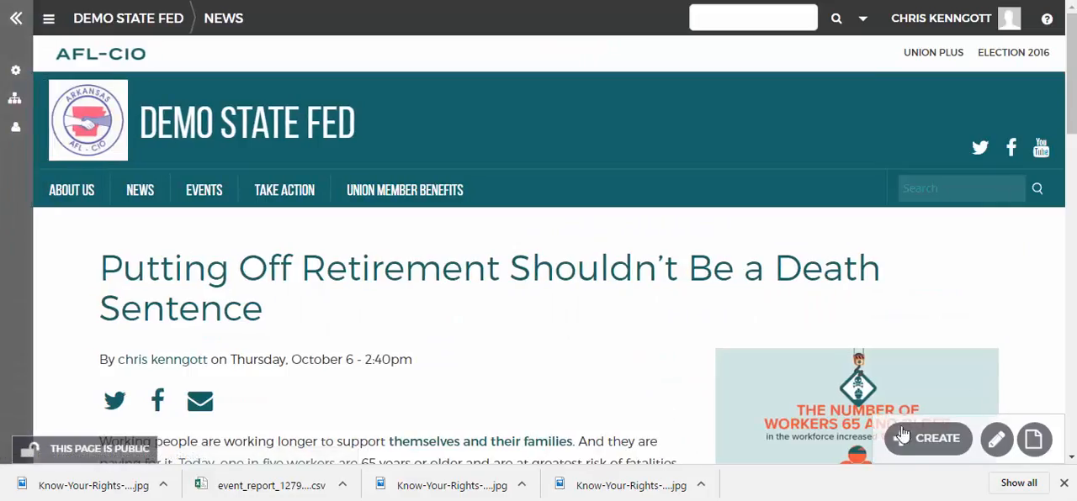
View the space tasks available from the article, and go back to the Demo State Fed home page
mouse_move(1033, 440)
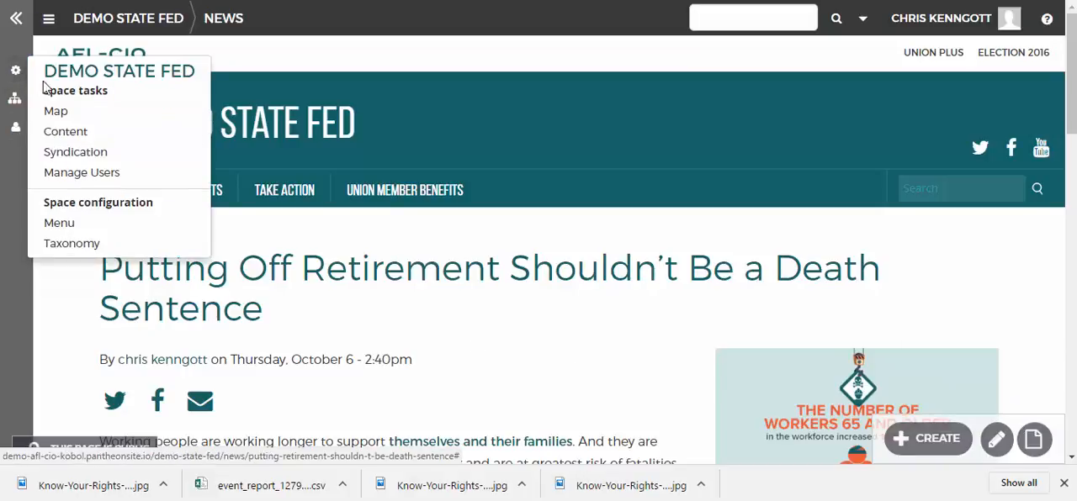
left_click(75, 155)
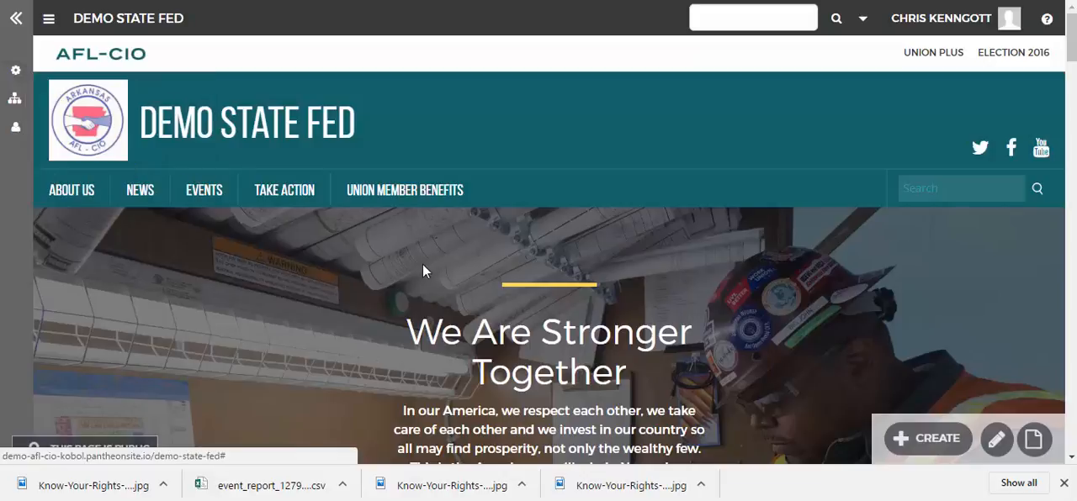
left_click(206, 150)
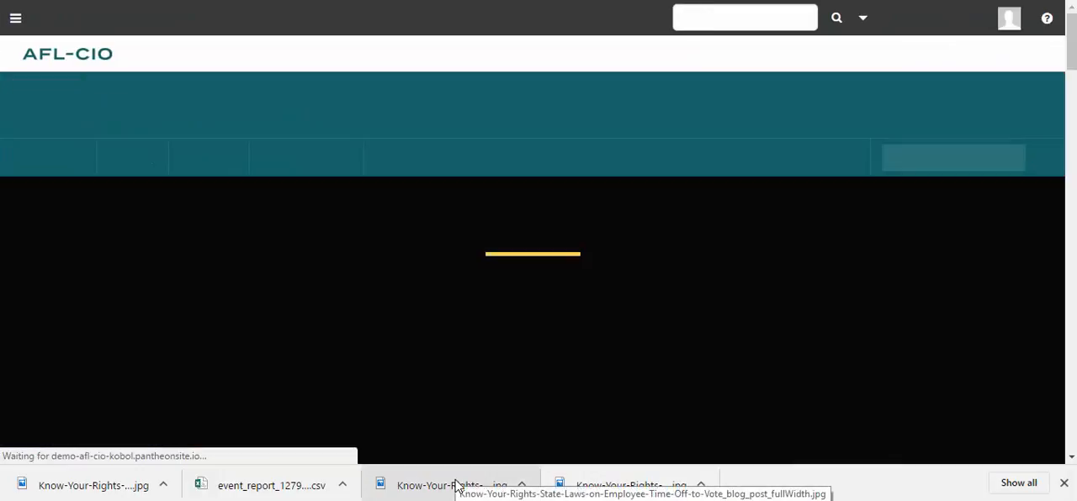